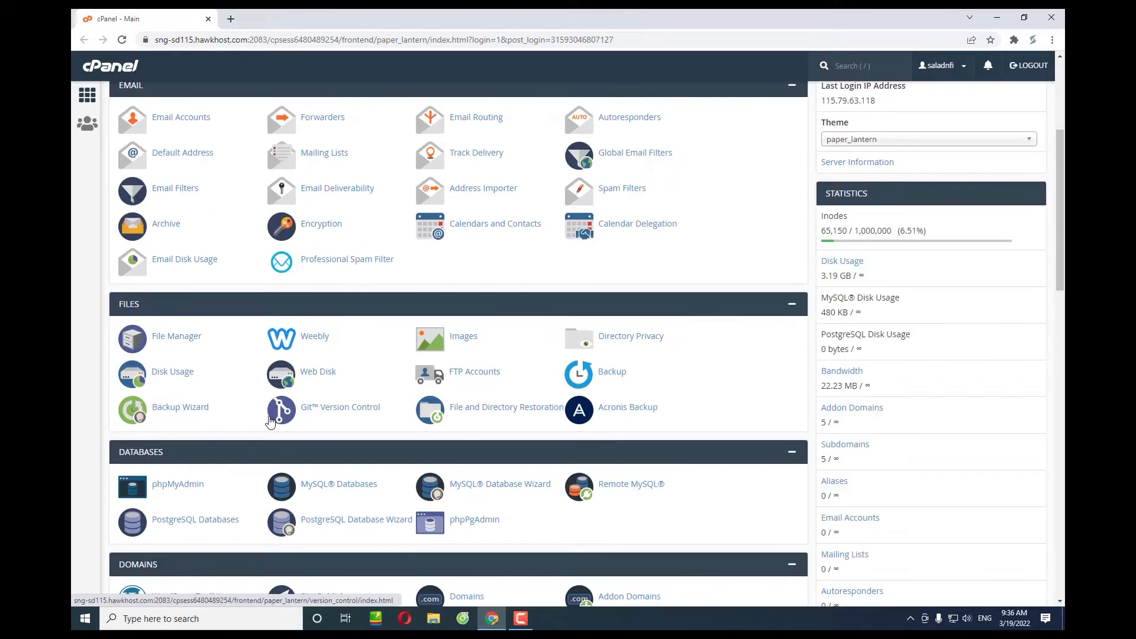
Open the hosting account's File Manager and go into the tomcuagheca.com folder.
click(197, 339)
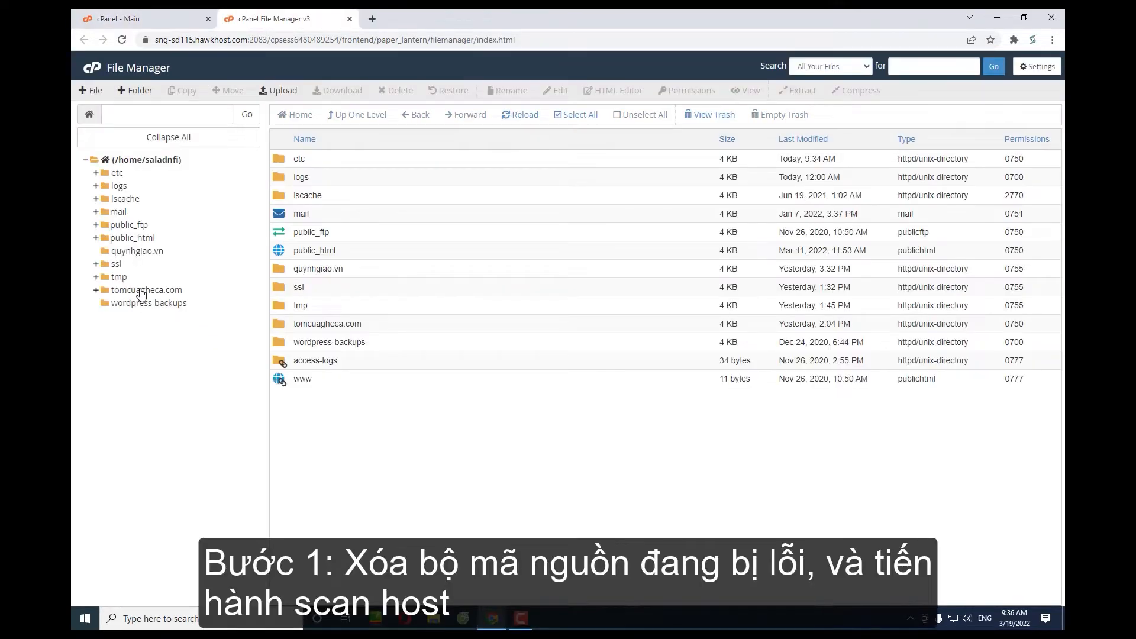
click(136, 290)
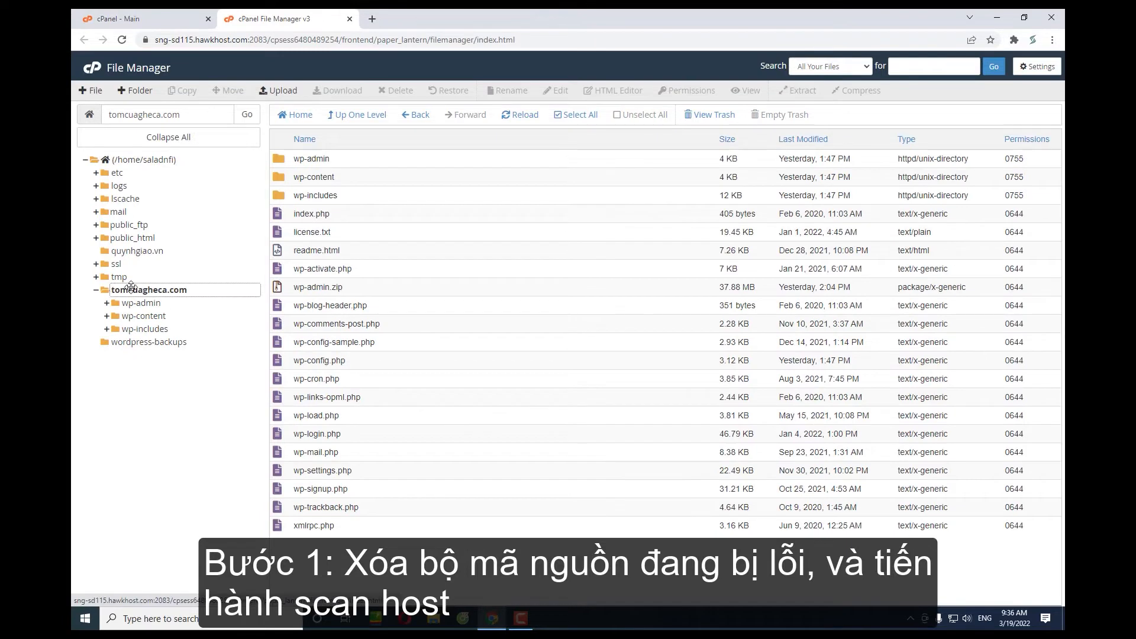
click(124, 159)
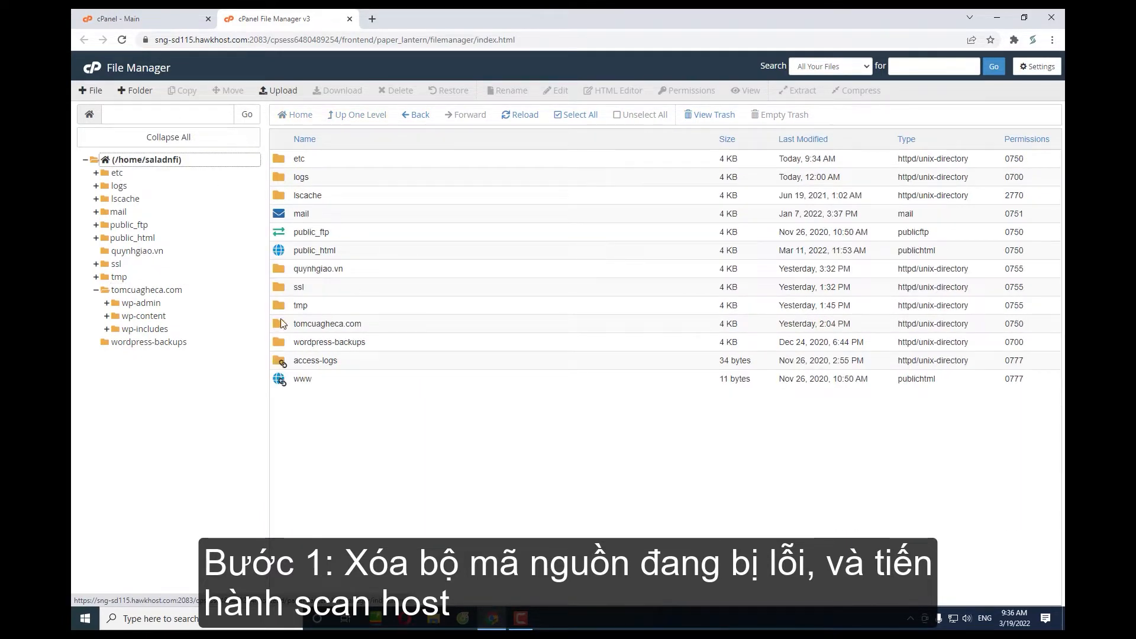
click(281, 324)
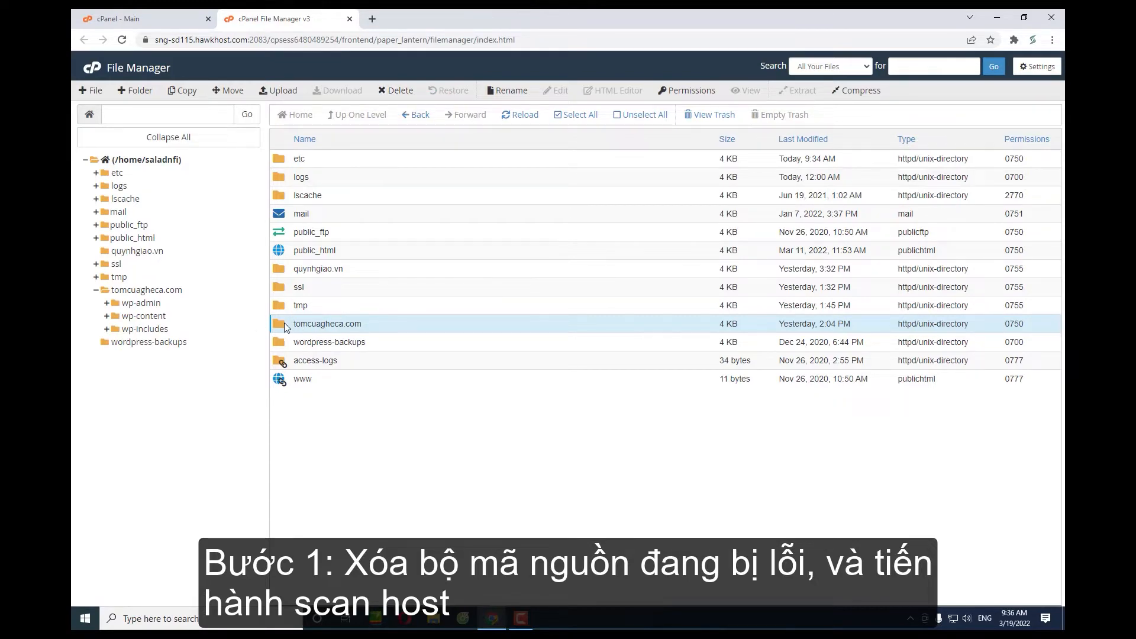
double_click(289, 327)
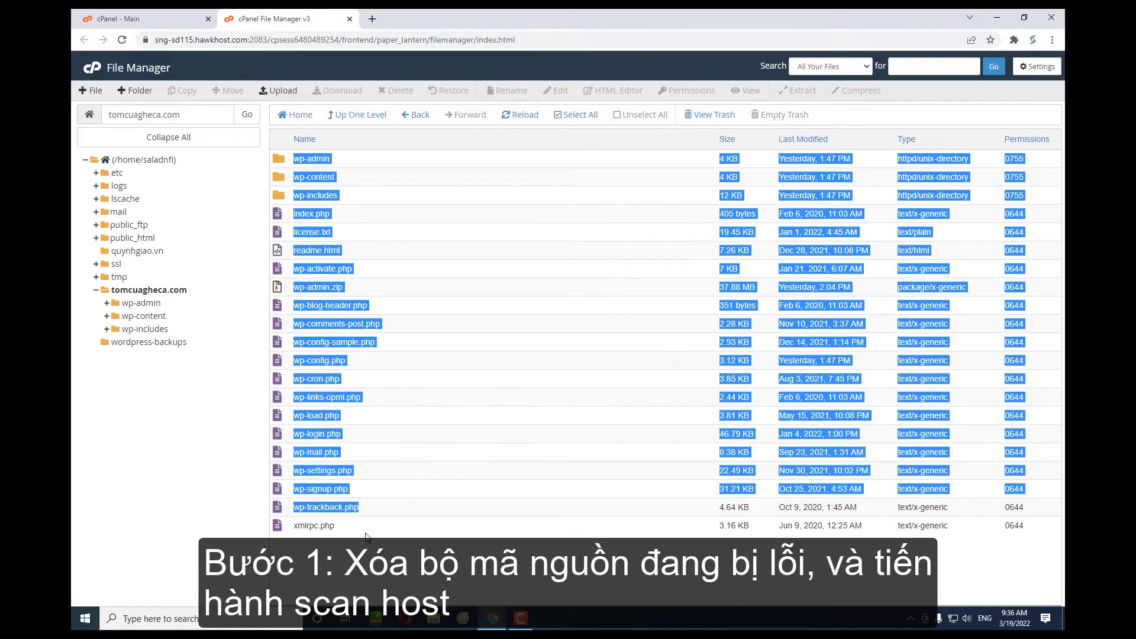
Delete all files and folders inside tomcuagheca.com, sending them to the trash.
click(573, 123)
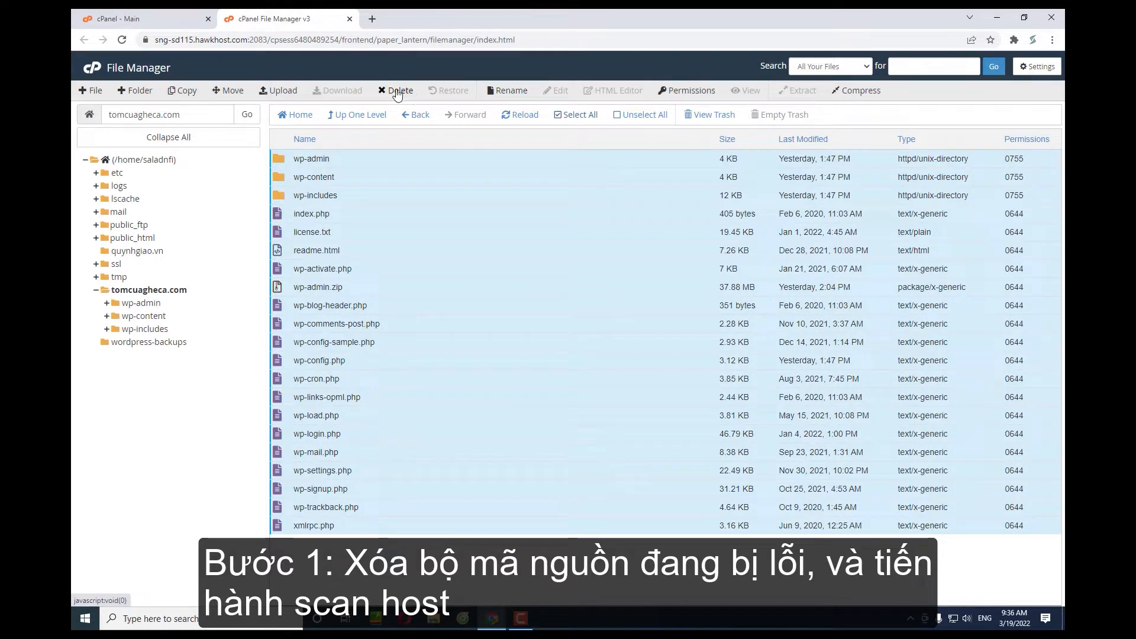
click(396, 91)
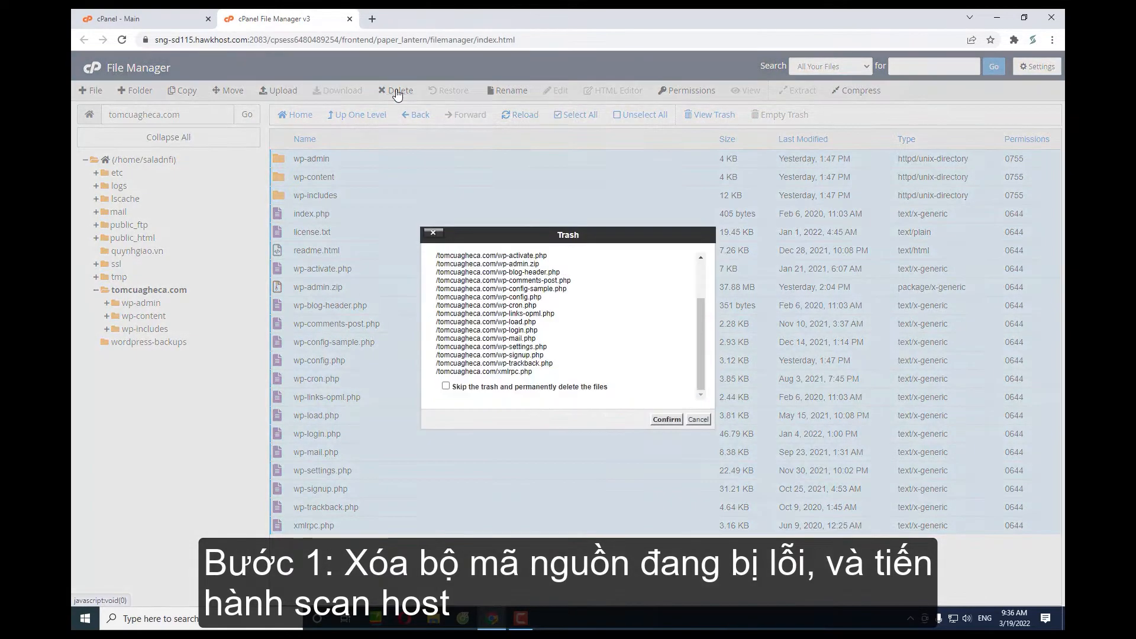
click(661, 421)
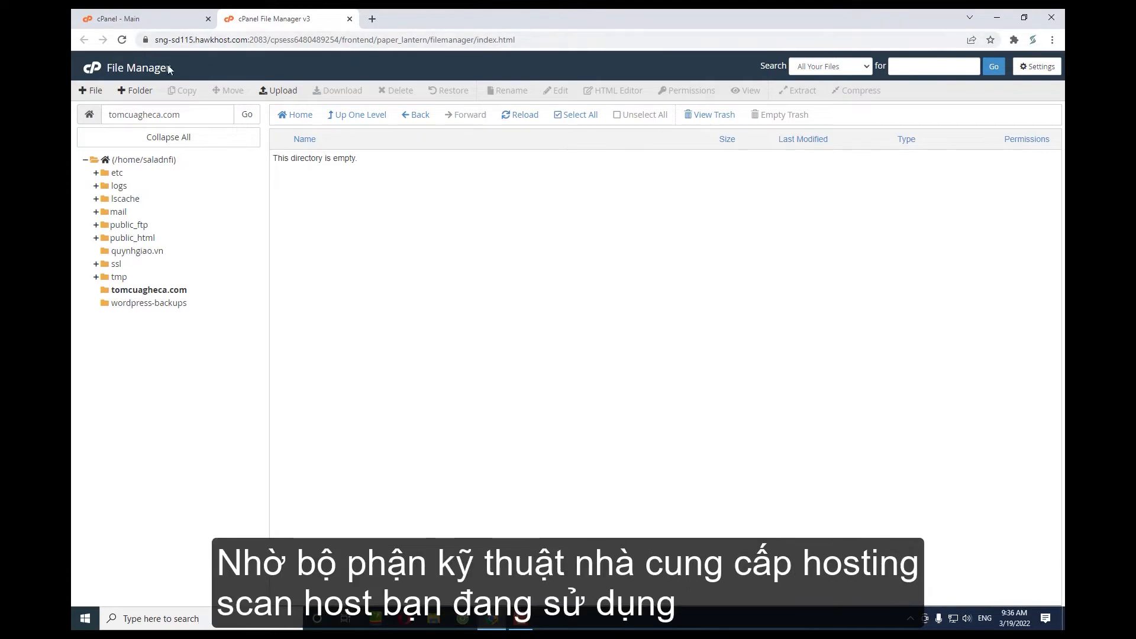
Return to the cPanel main page, launch phpMyAdmin and open the WordPress database saladnfi_wp851 to check its name.
click(152, 15)
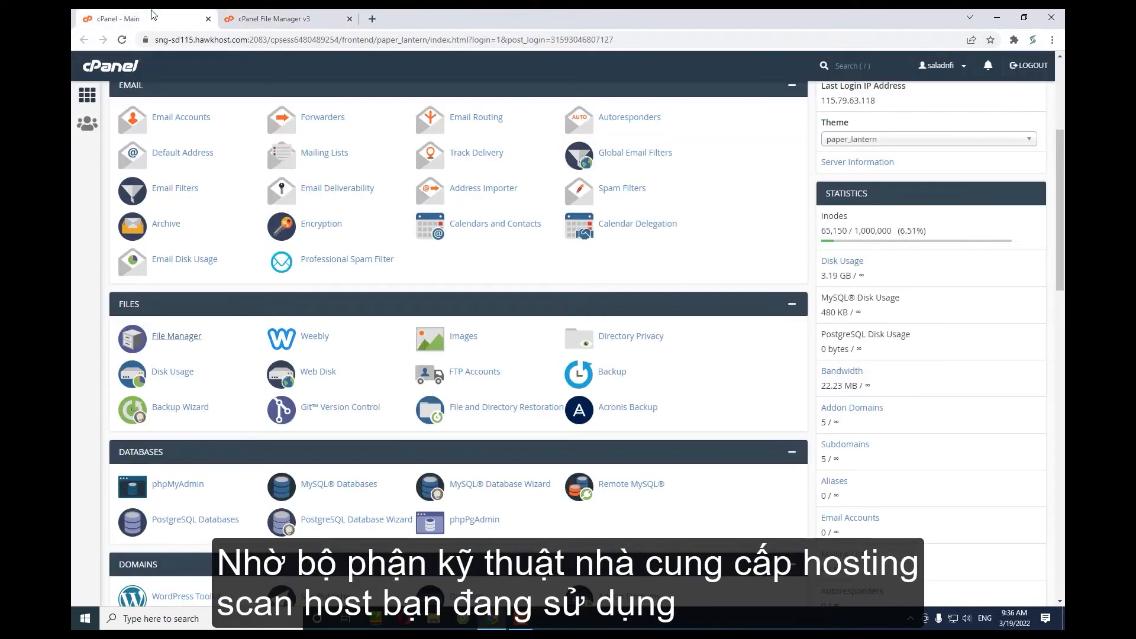
scroll(248, 403, down, 2)
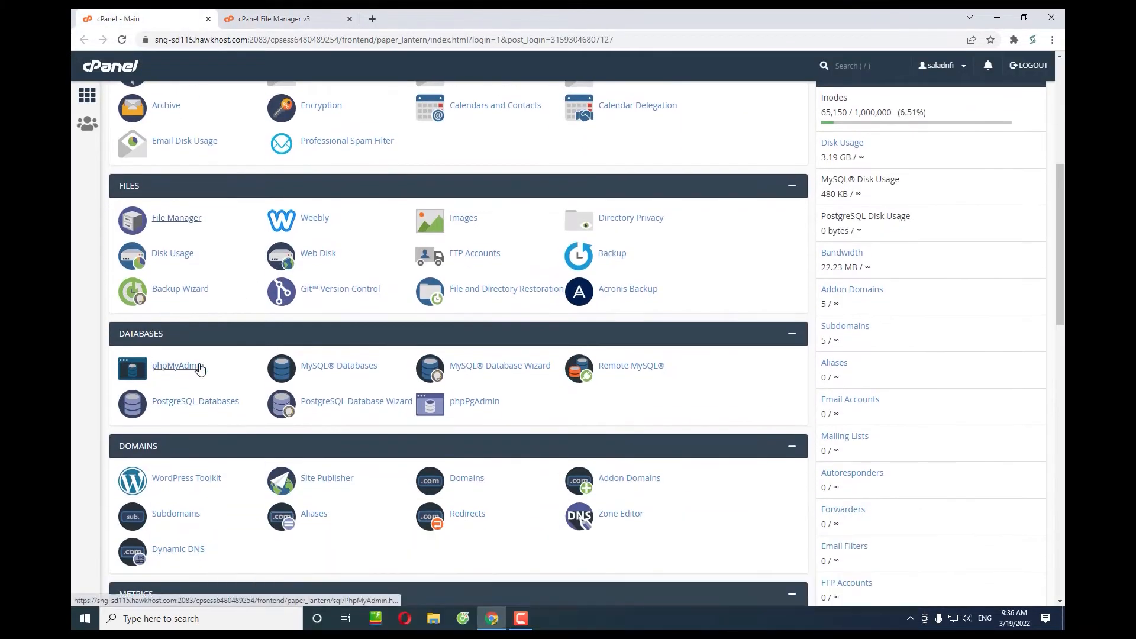
click(200, 367)
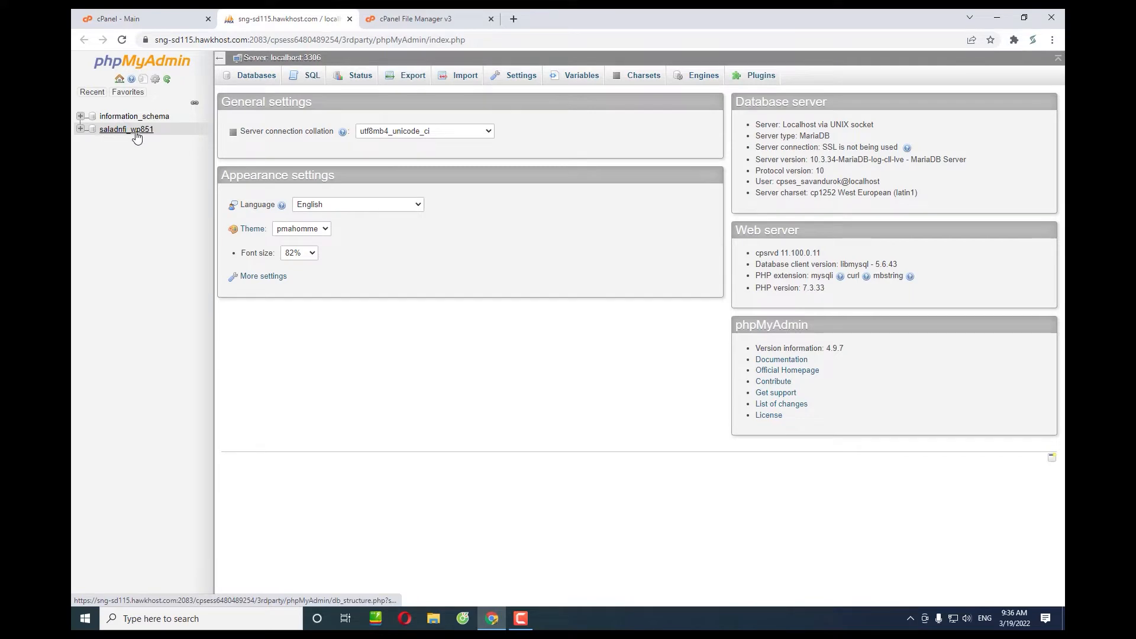
click(137, 131)
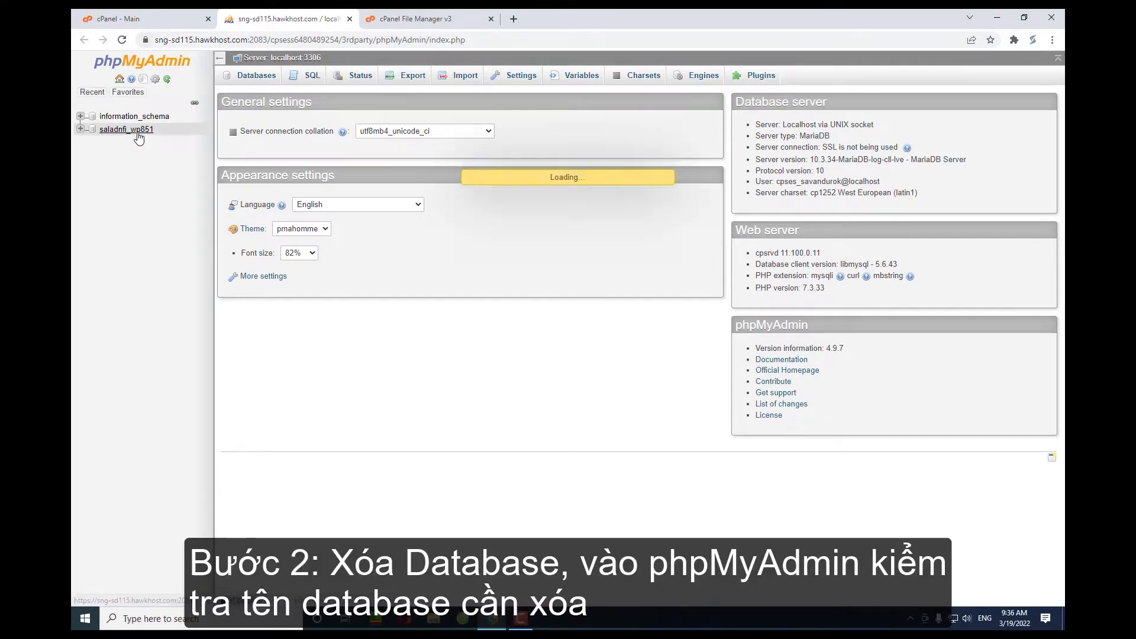
Open cPanel's MySQL Databases manager and review the current databases, their privileged users and the list of MySQL users.
click(115, 18)
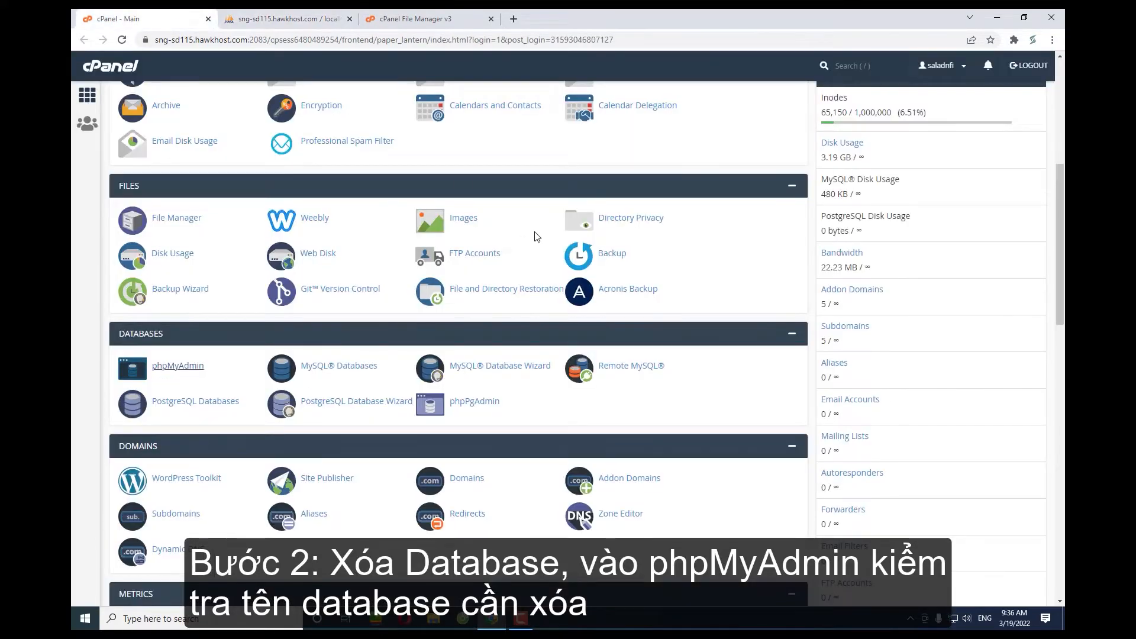
click(355, 367)
scroll(363, 371, down, 1)
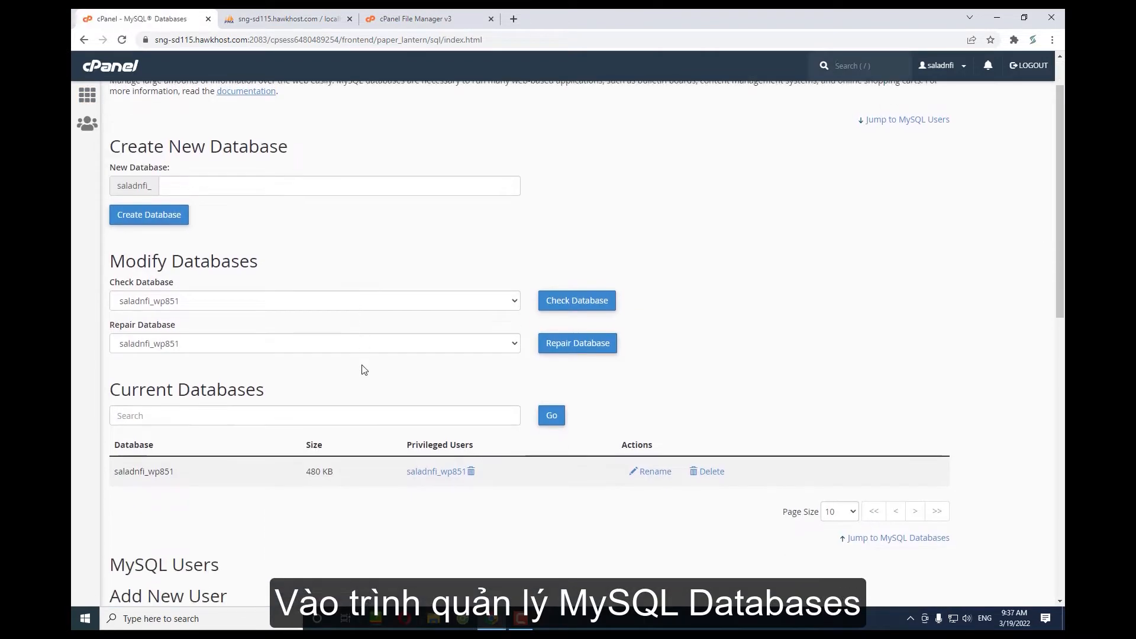
scroll(364, 370, down, 3)
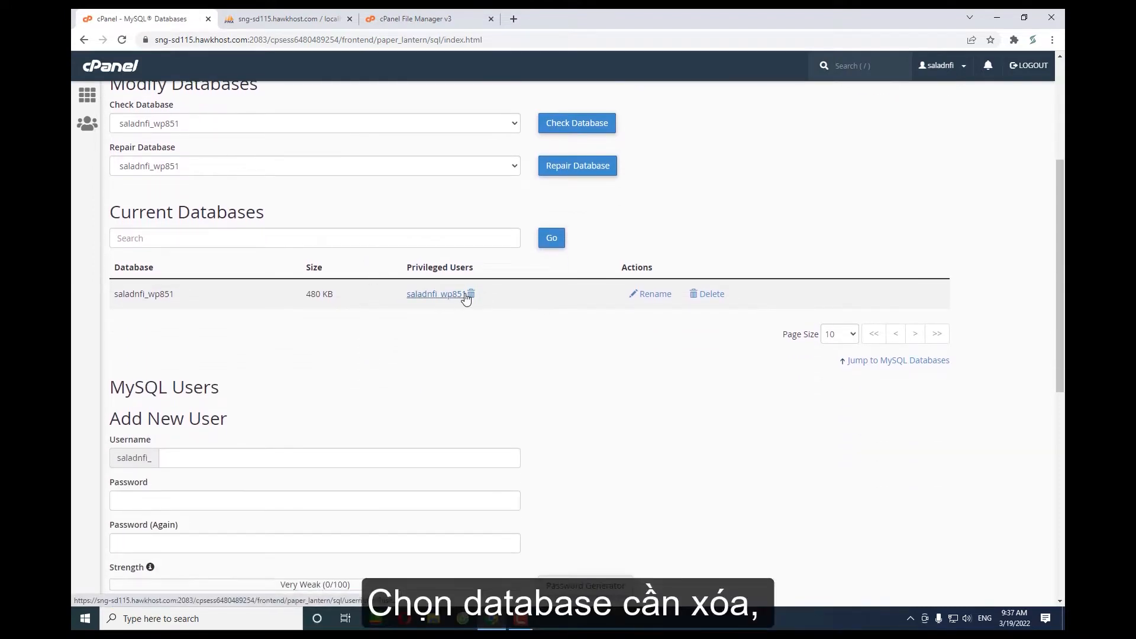
scroll(439, 322, down, 8)
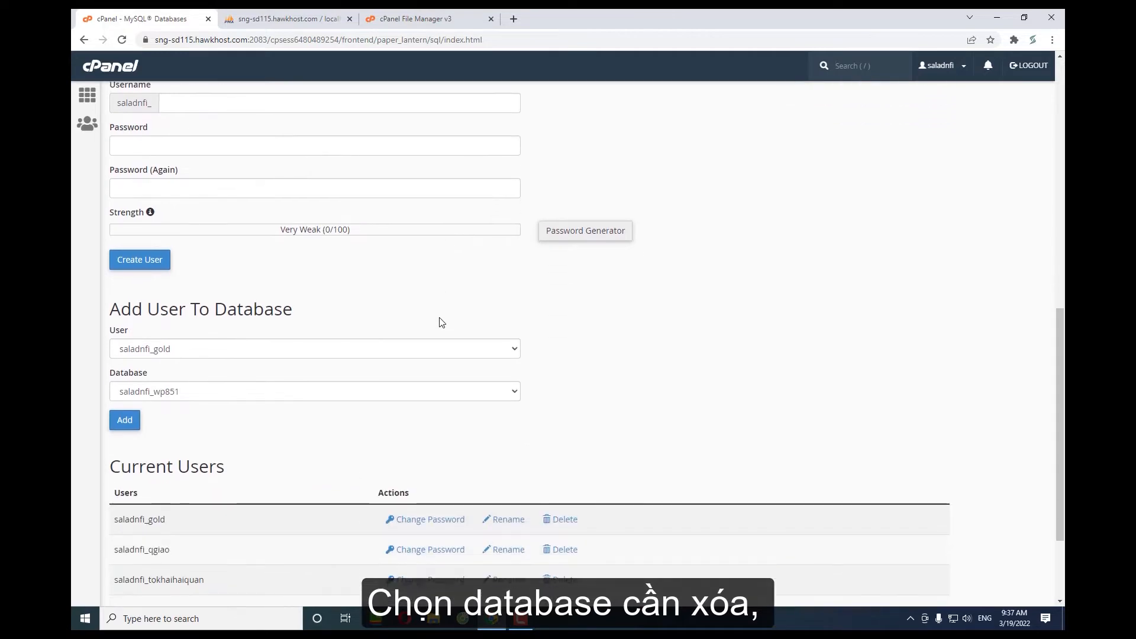
scroll(441, 322, down, 1)
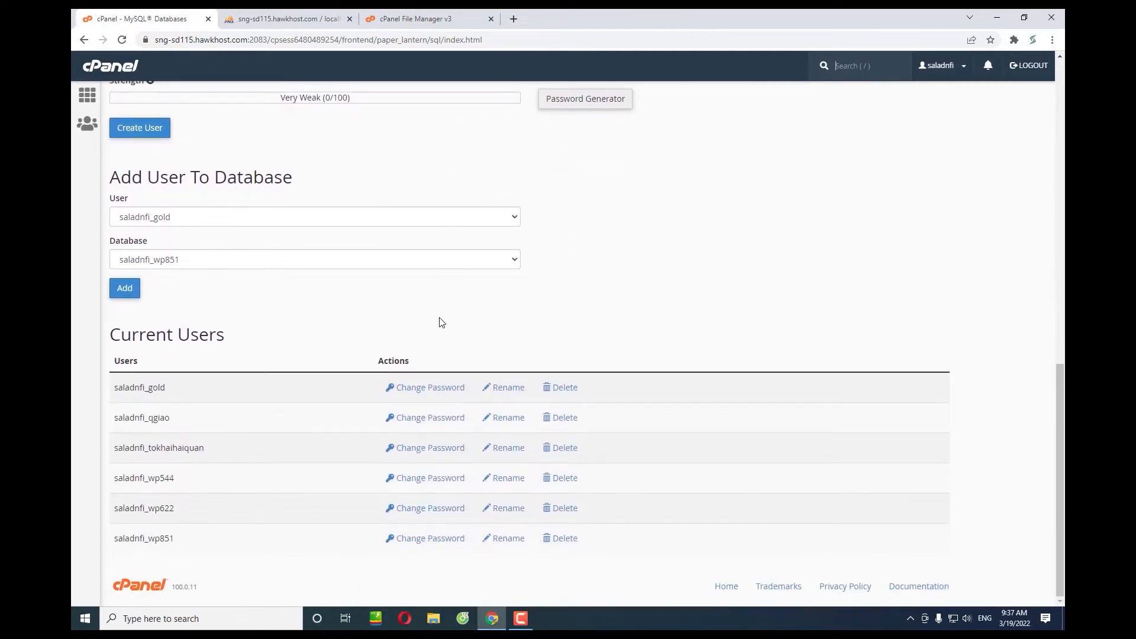
scroll(441, 322, up, 8)
scroll(440, 317, up, 3)
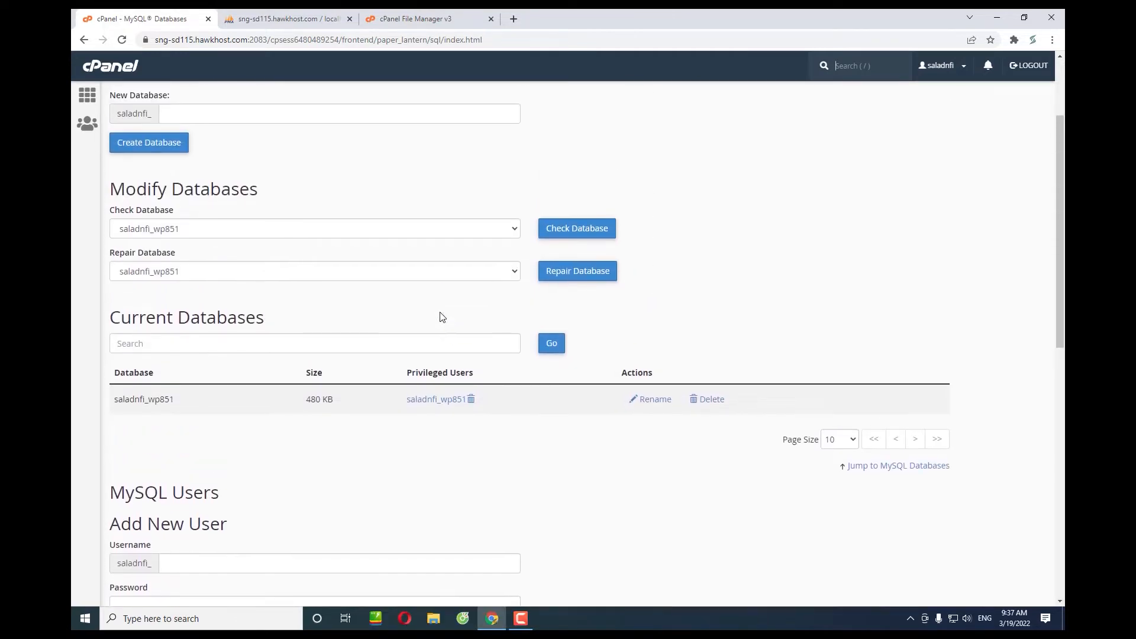
drag(114, 431, 157, 437)
drag(400, 438, 477, 450)
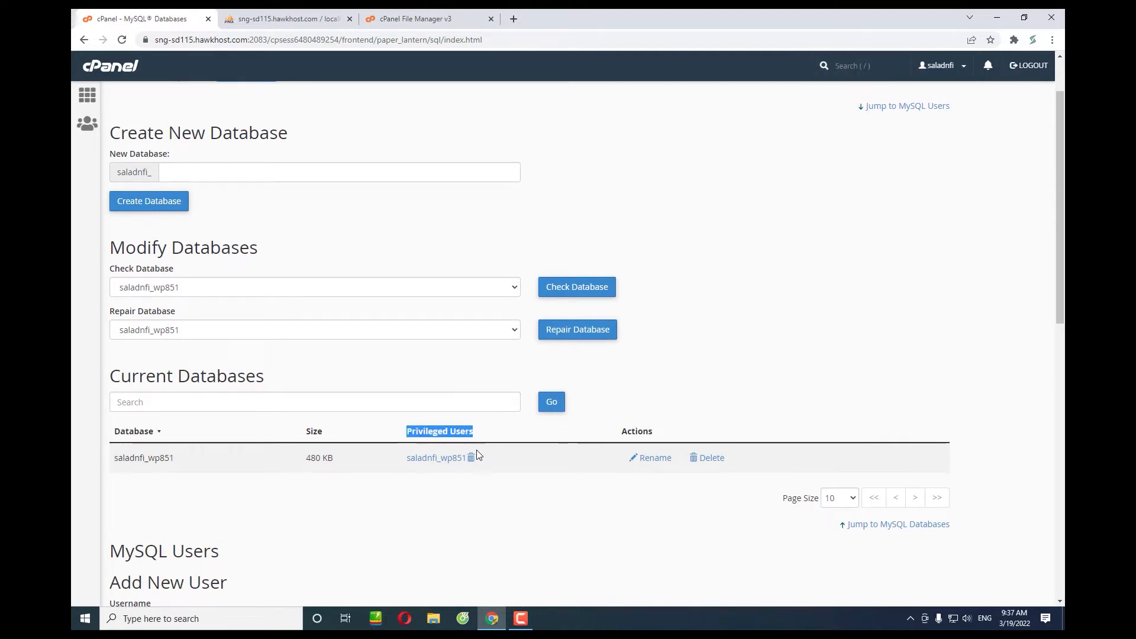
Permanently delete the database saladnfi_wp851 and return to the database overview.
click(702, 461)
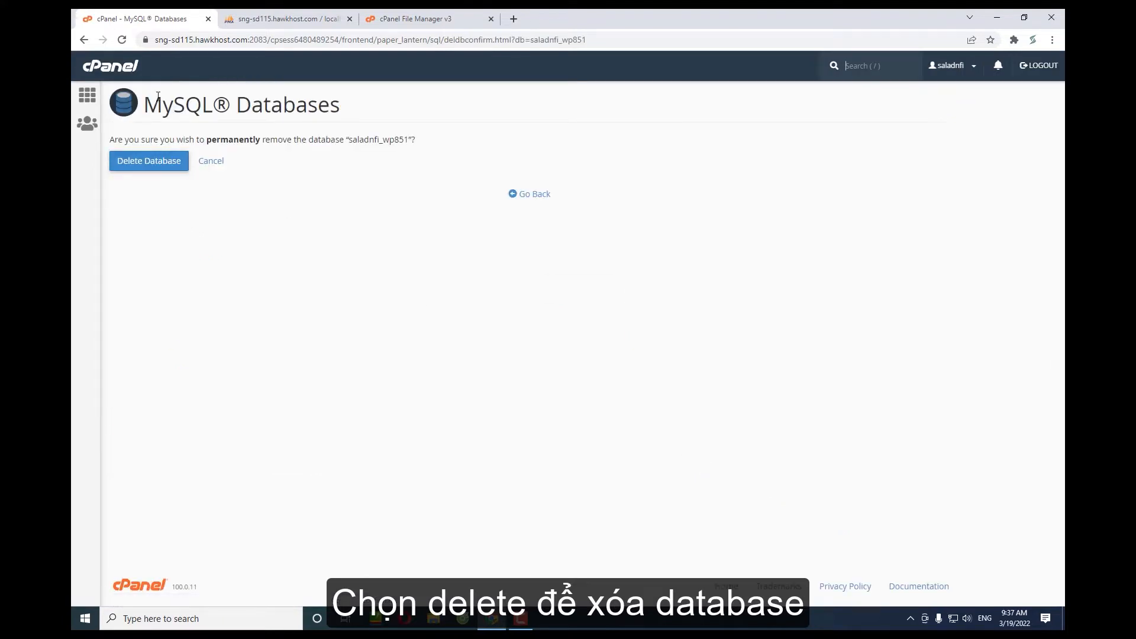
drag(116, 140, 413, 135)
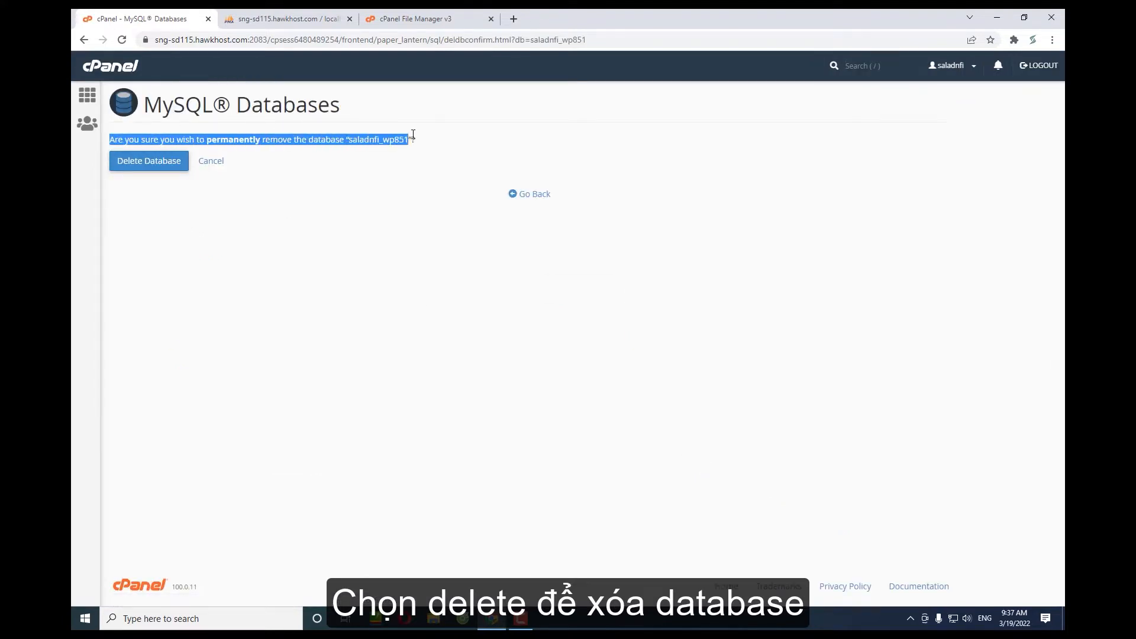
click(131, 162)
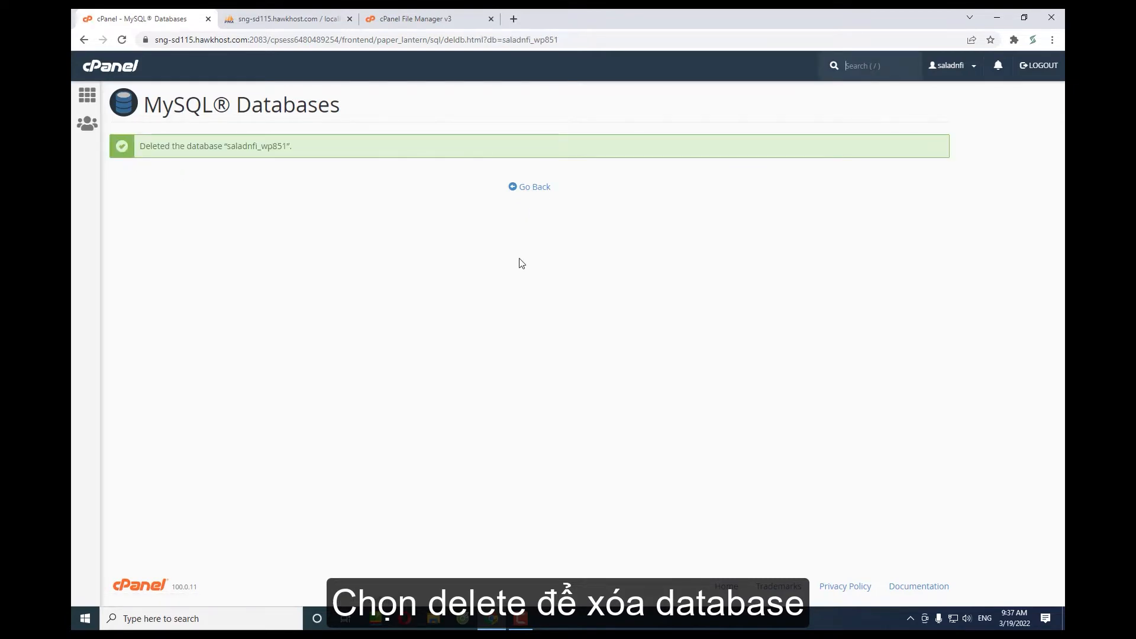
click(537, 197)
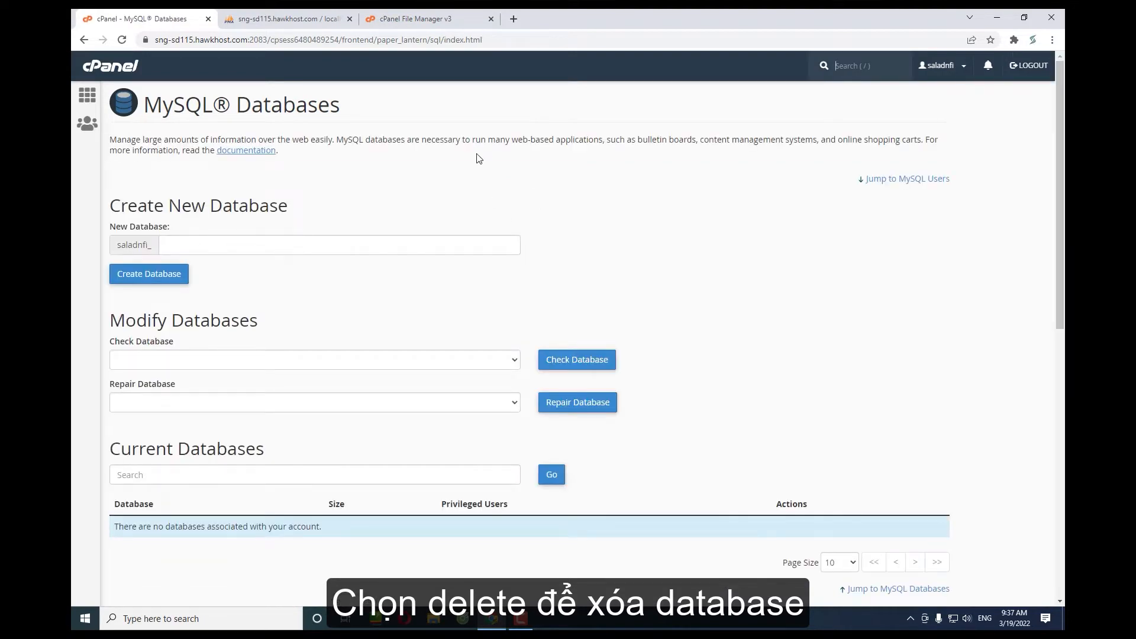
Load tomcuagheca.com in a new incognito window to check the emptied site, and minimize that window.
key(ctrl+shift+n)
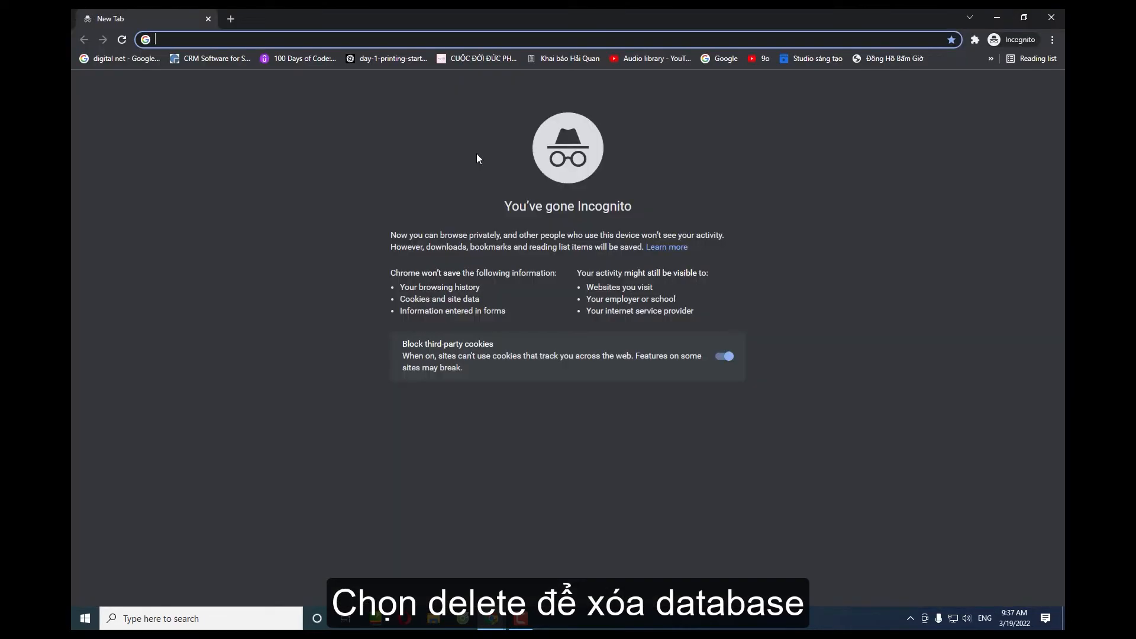
text(tomcuagheca.com)
key(Return)
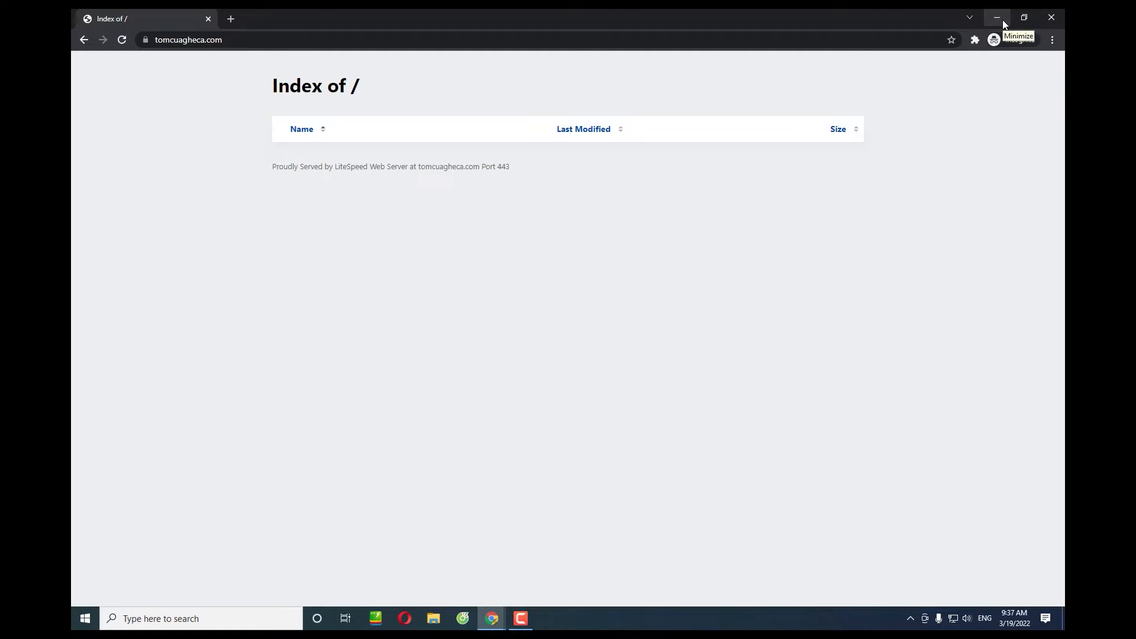
click(1003, 22)
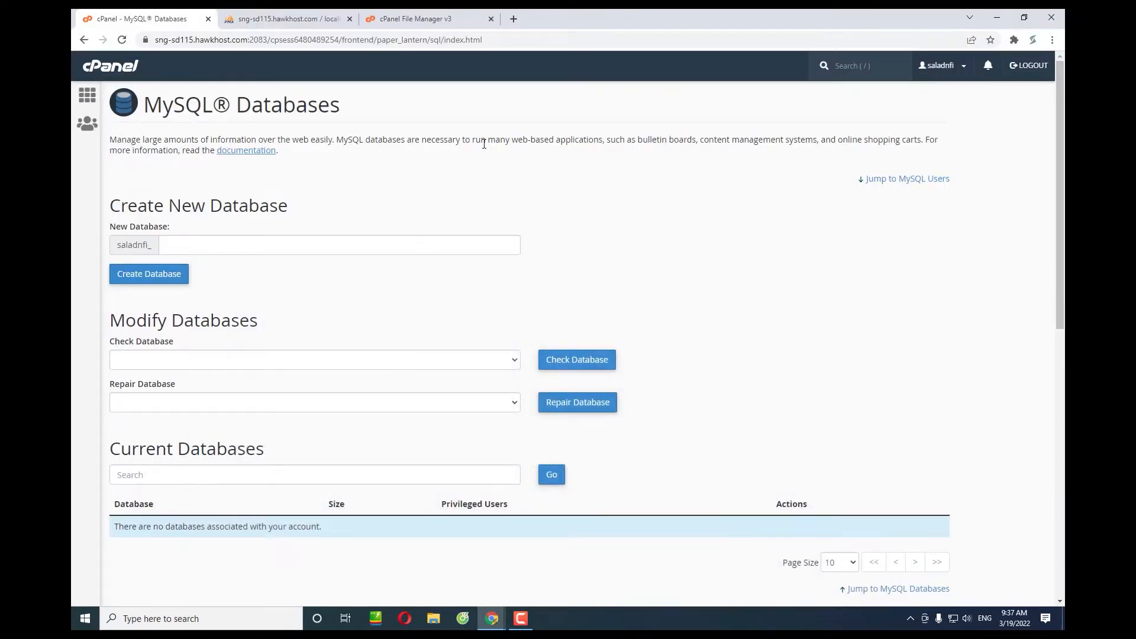
Go back to File Manager and open the file upload page for the tomcuagheca.com folder.
click(278, 20)
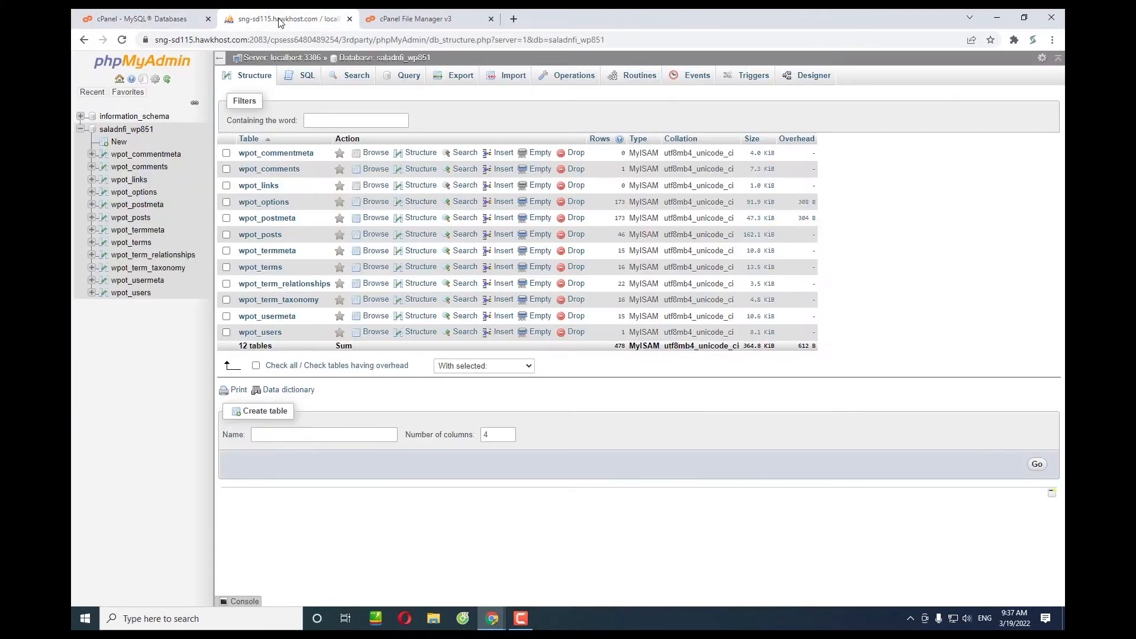
click(379, 24)
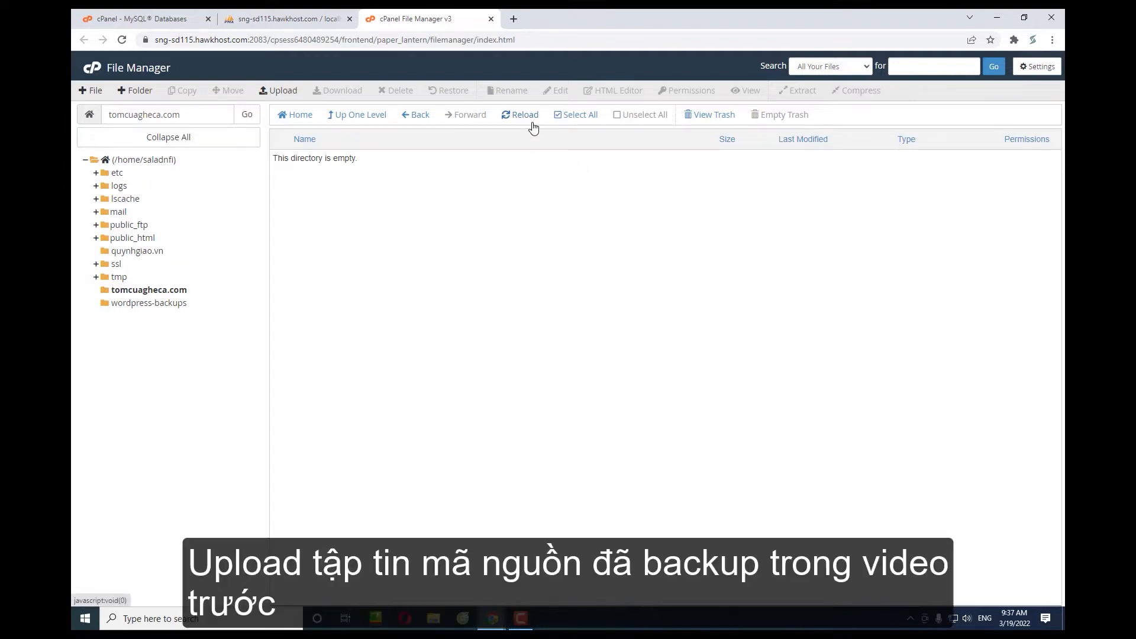
click(274, 93)
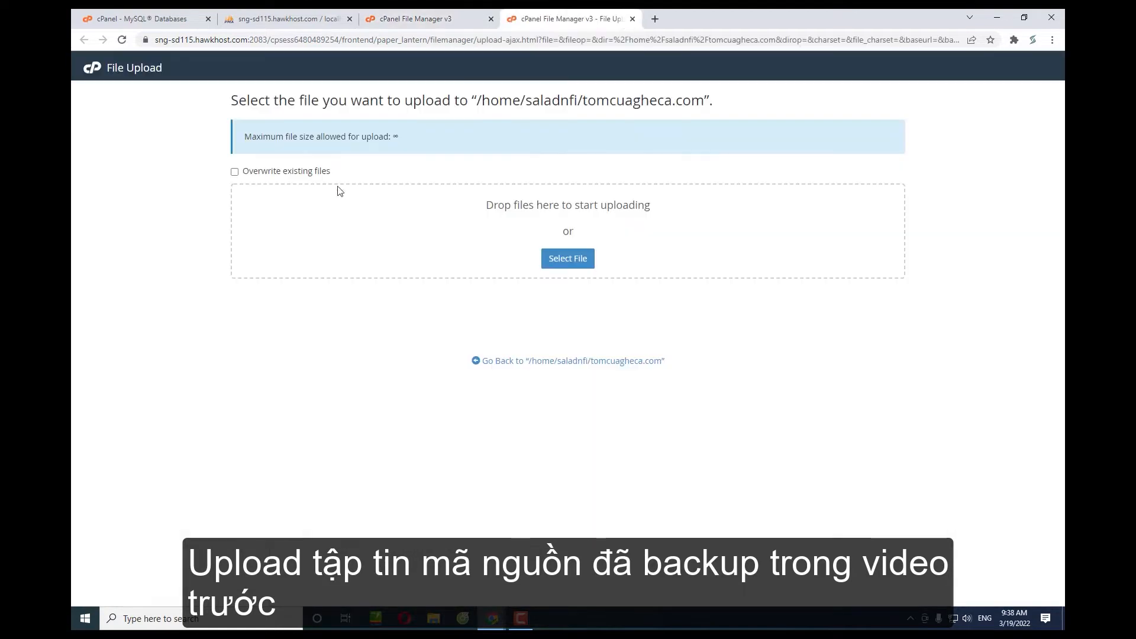
click(578, 265)
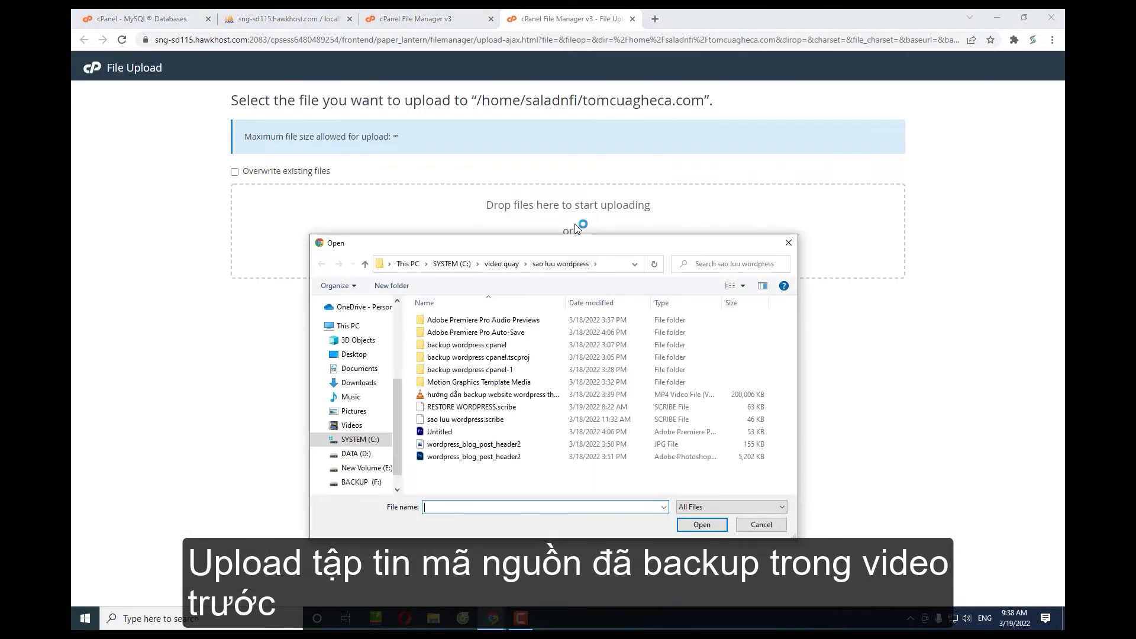
click(361, 385)
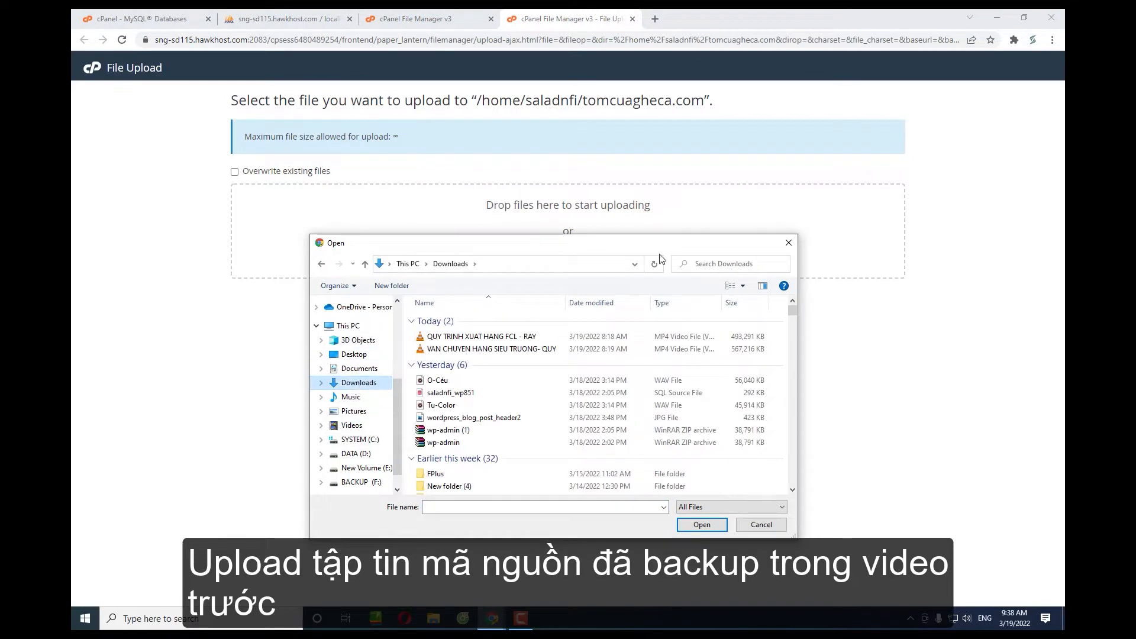
click(455, 449)
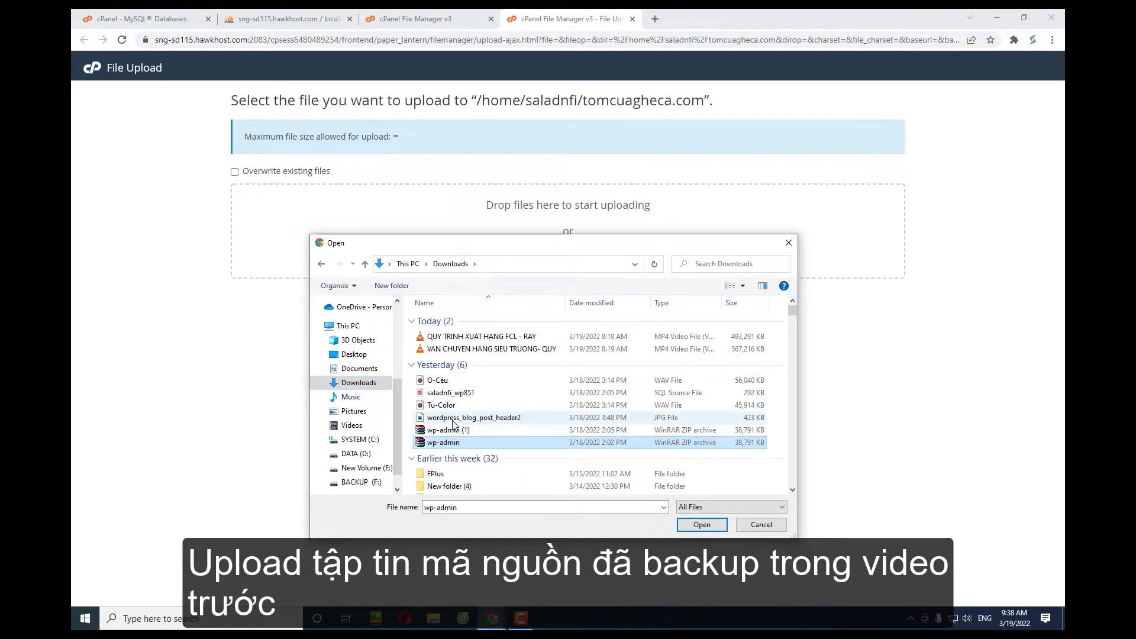
click(448, 396)
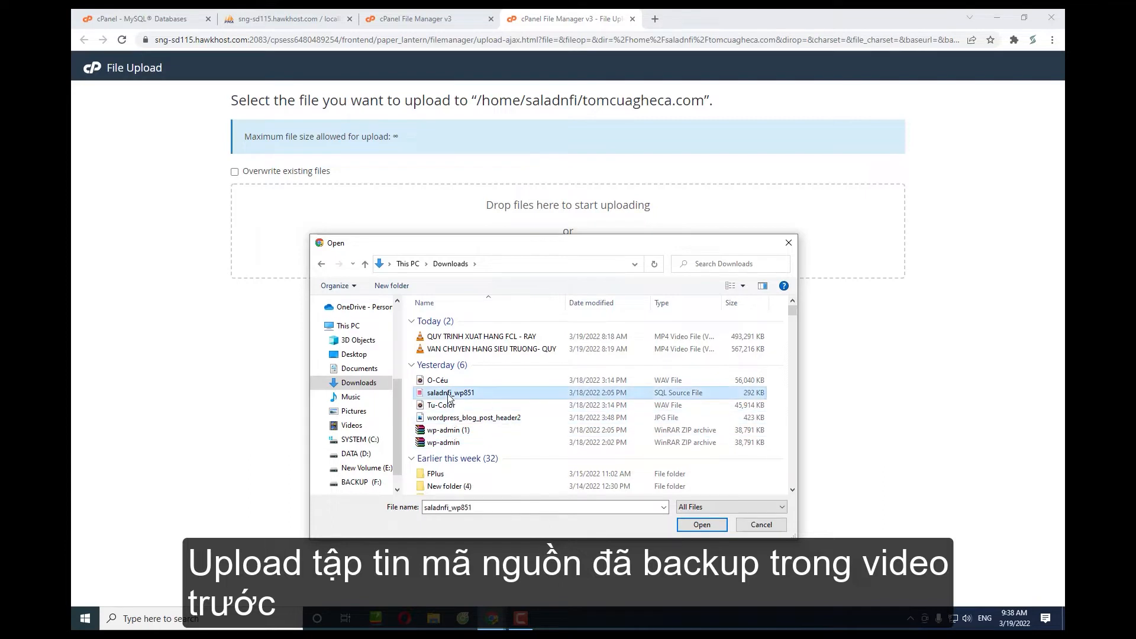
click(793, 243)
Switch to File Explorer and copy the backup files saladnfi_wp851 and wp-admin from the Downloads folder.
click(434, 618)
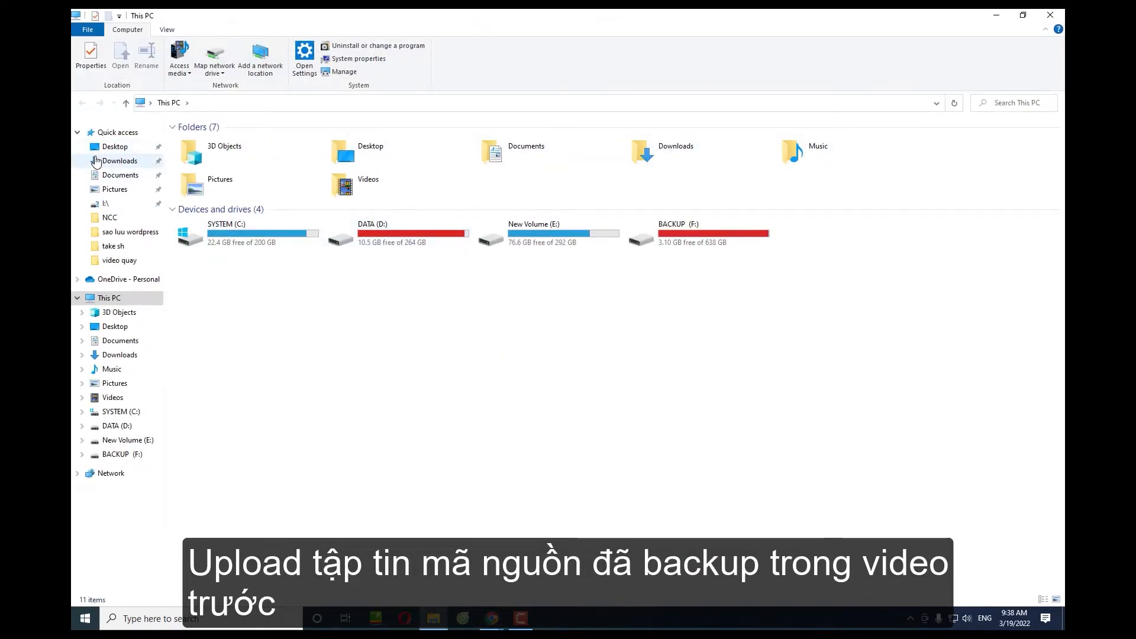
click(107, 167)
click(204, 263)
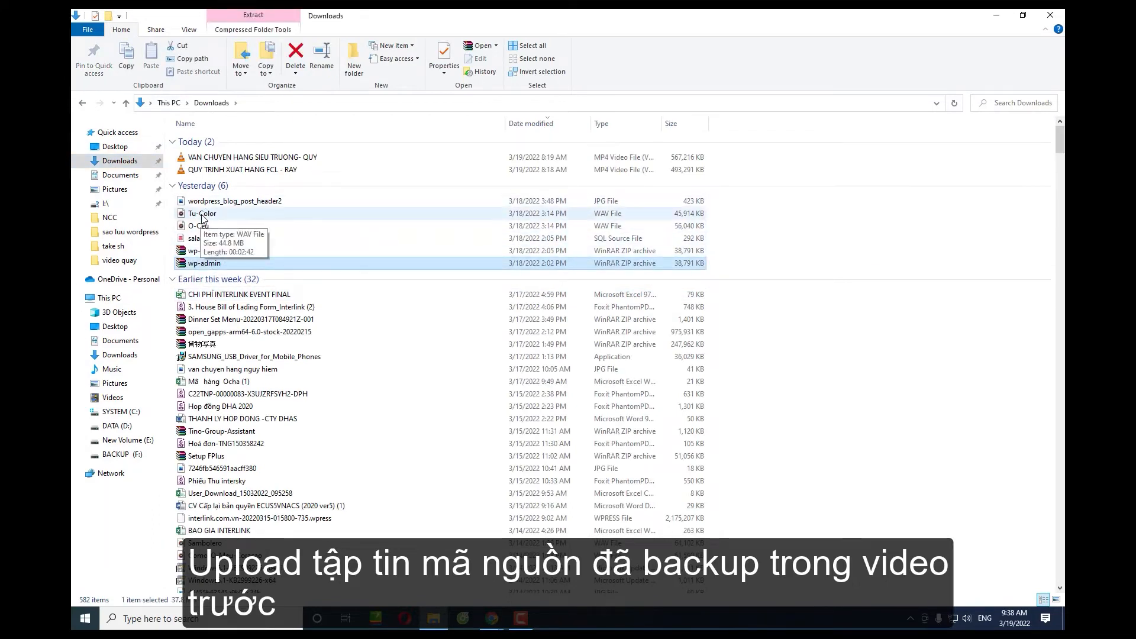
ctrl+click(204, 239)
right_click(205, 238)
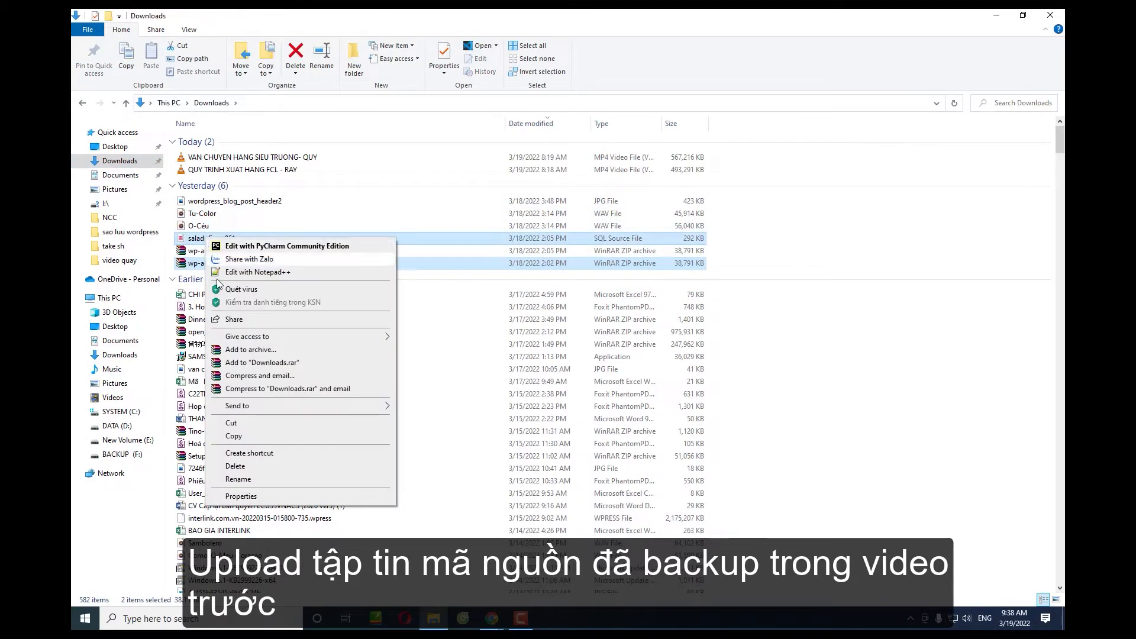
click(251, 438)
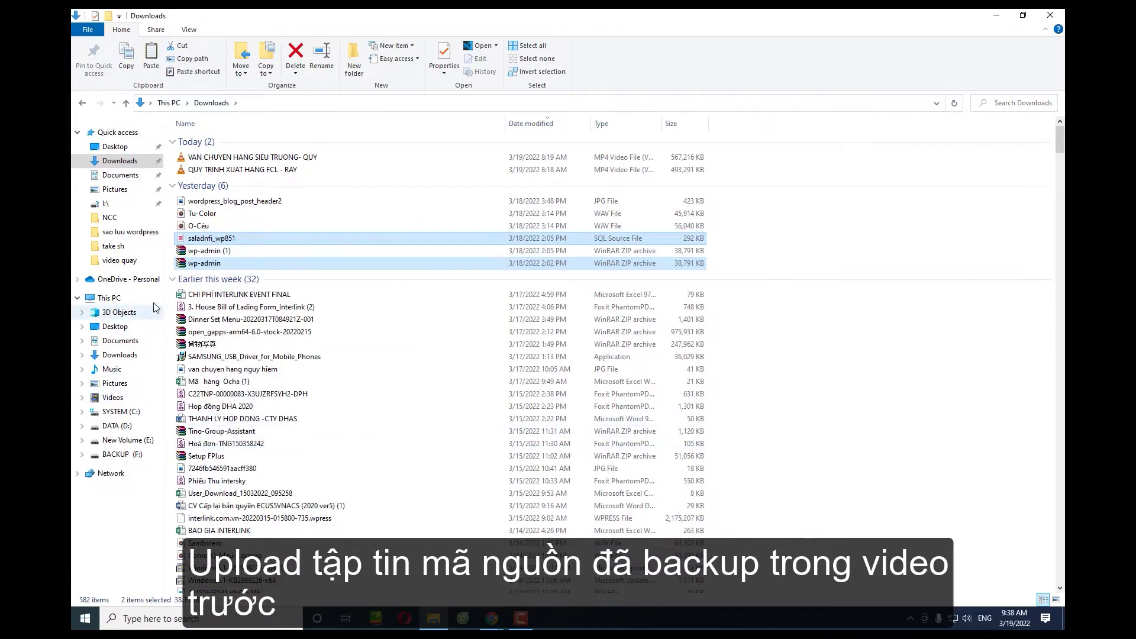
Create a new folder named tomcuagheca on the SYSTEM (C:) drive.
click(112, 298)
double_click(196, 233)
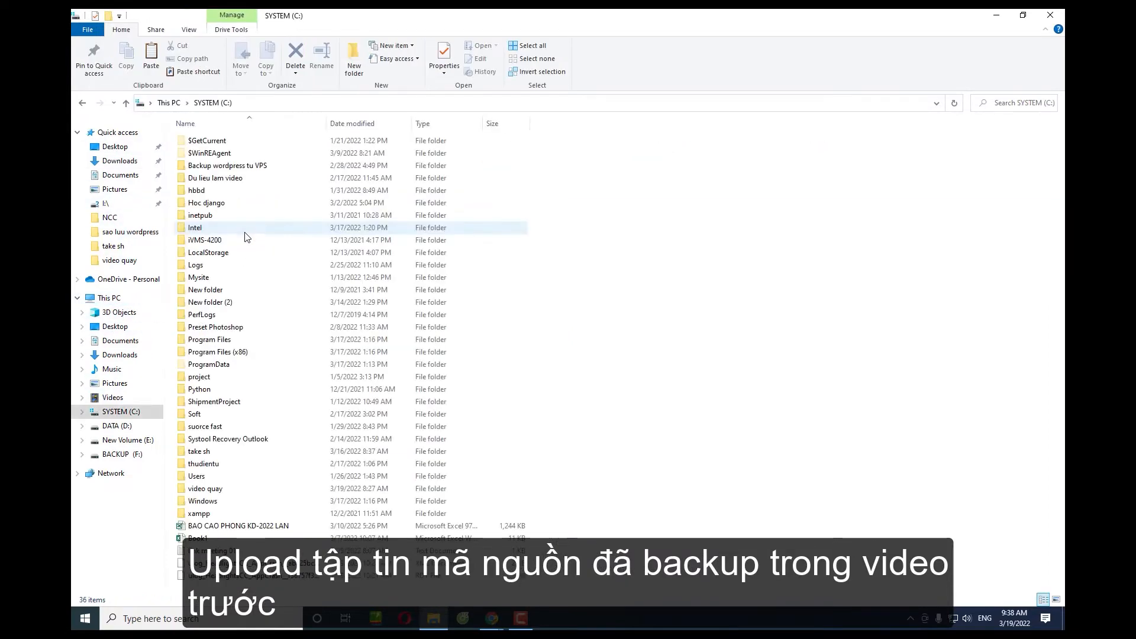
right_click(696, 351)
mouse_move(802, 515)
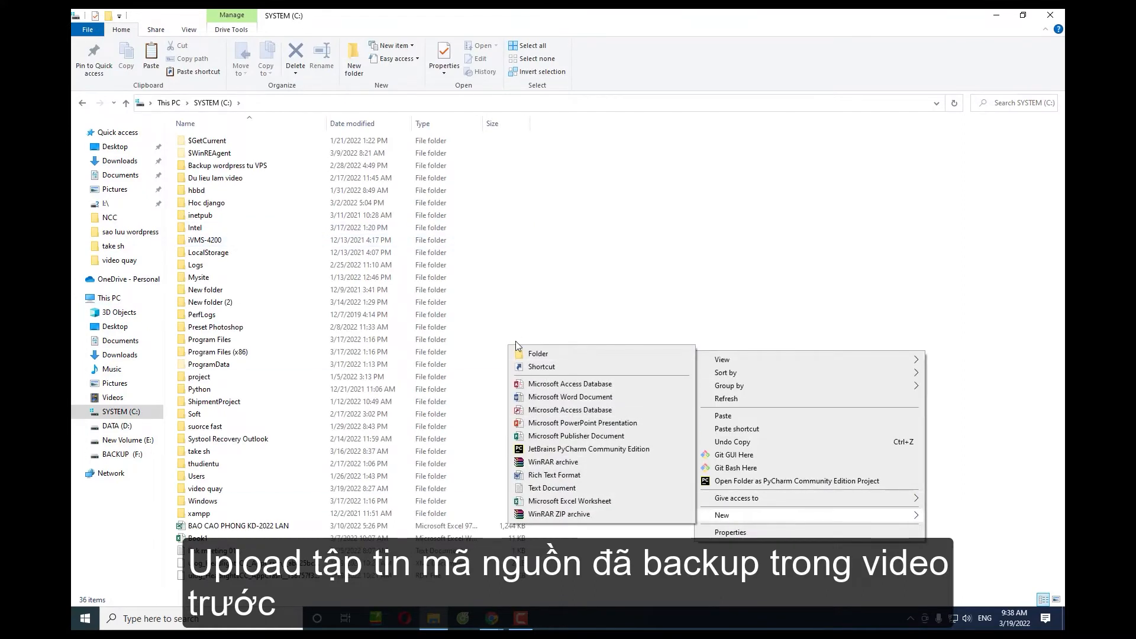
click(532, 353)
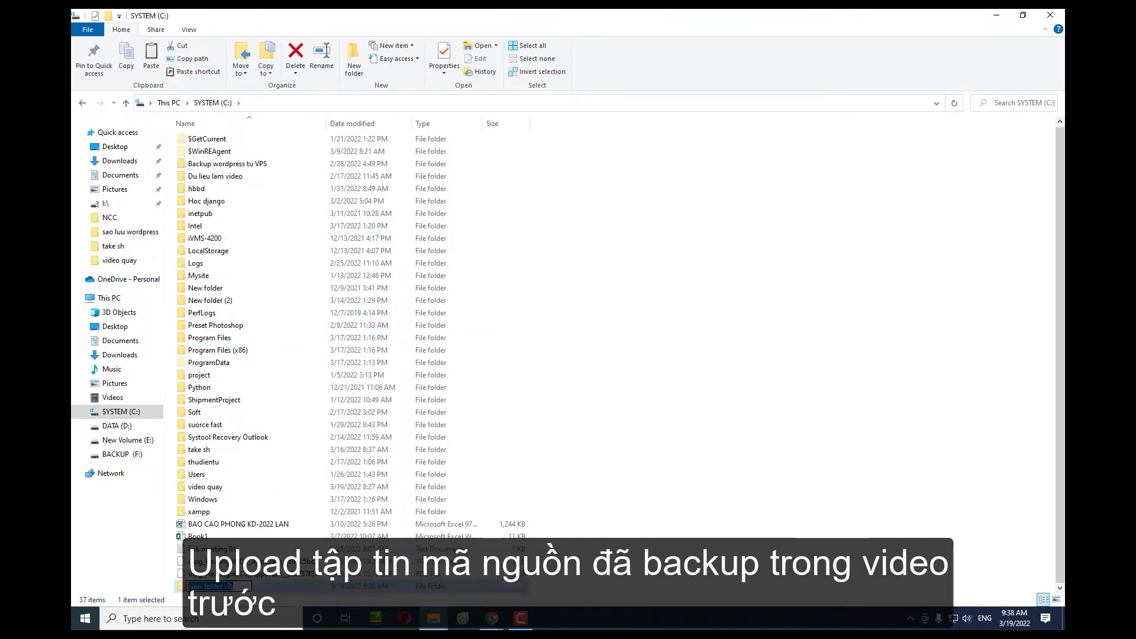
text(W)
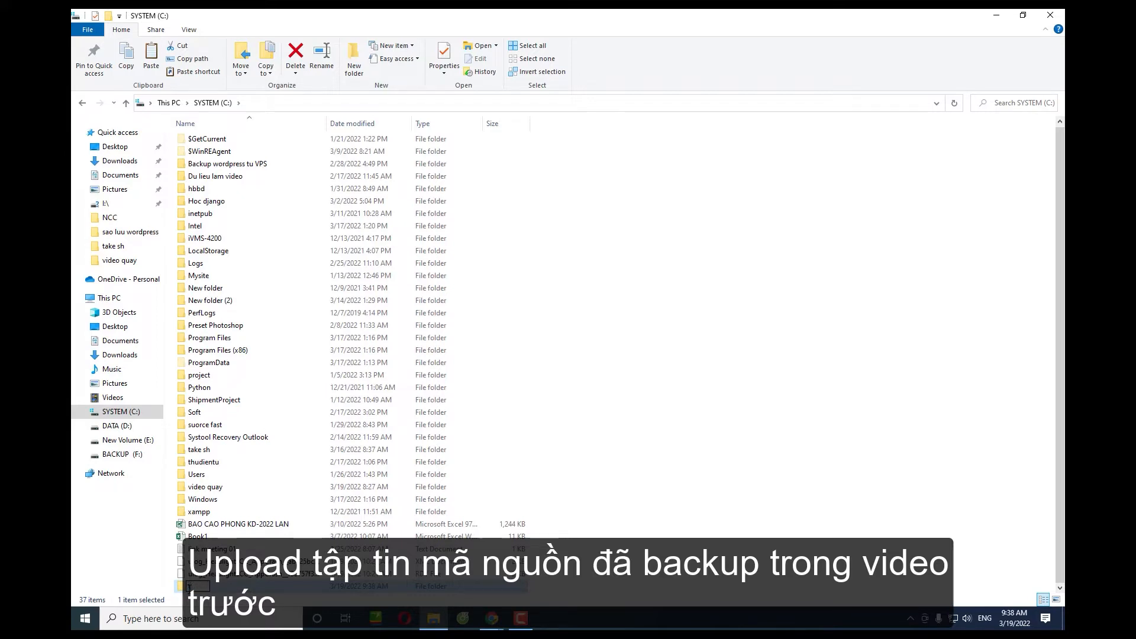
text(omcuagheca)
key(Return)
Open the tomcuagheca folder and paste the copied SQL and ZIP backup files into it.
key(Return)
right_click(545, 270)
click(585, 351)
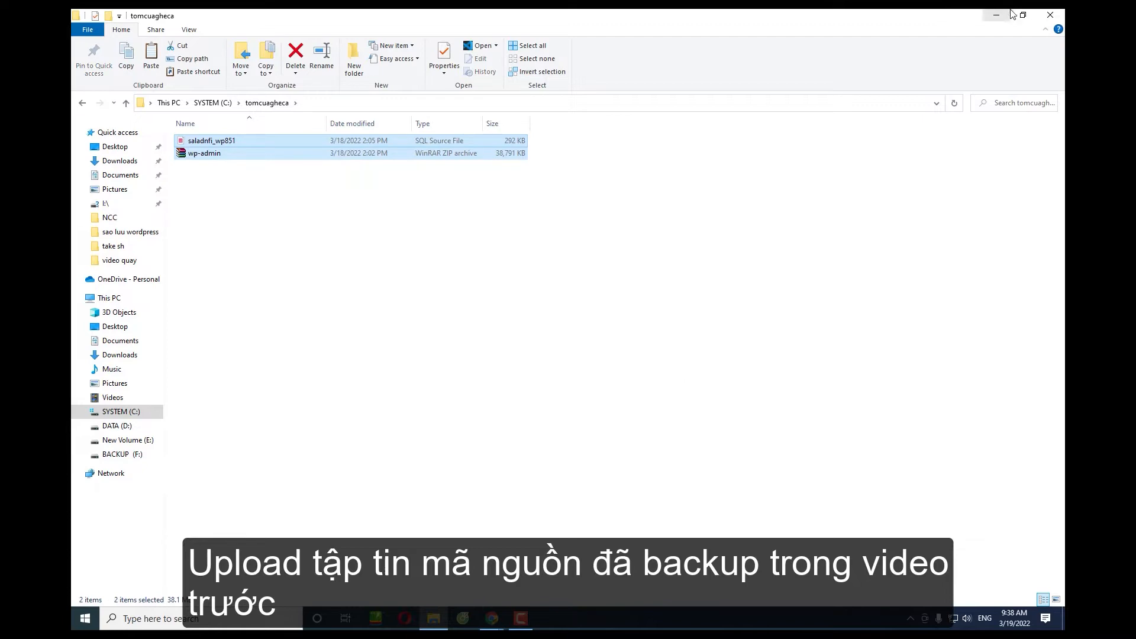
Shrink the File Explorer window beside the browser and upload the wp-admin archive to the tomcuagheca.com folder.
click(1028, 18)
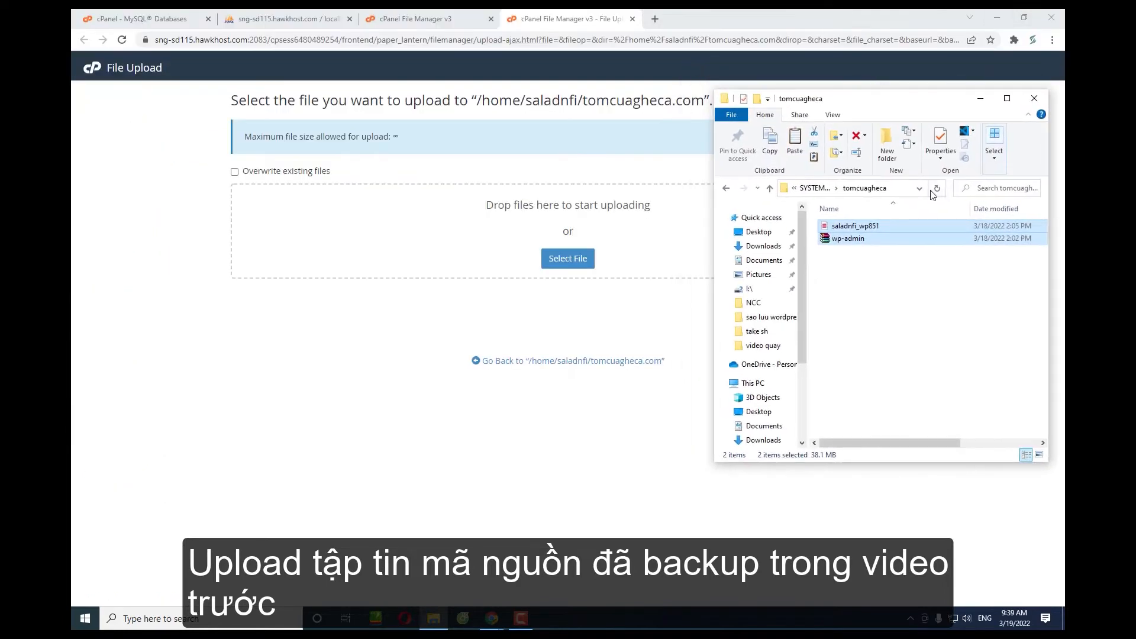
click(835, 291)
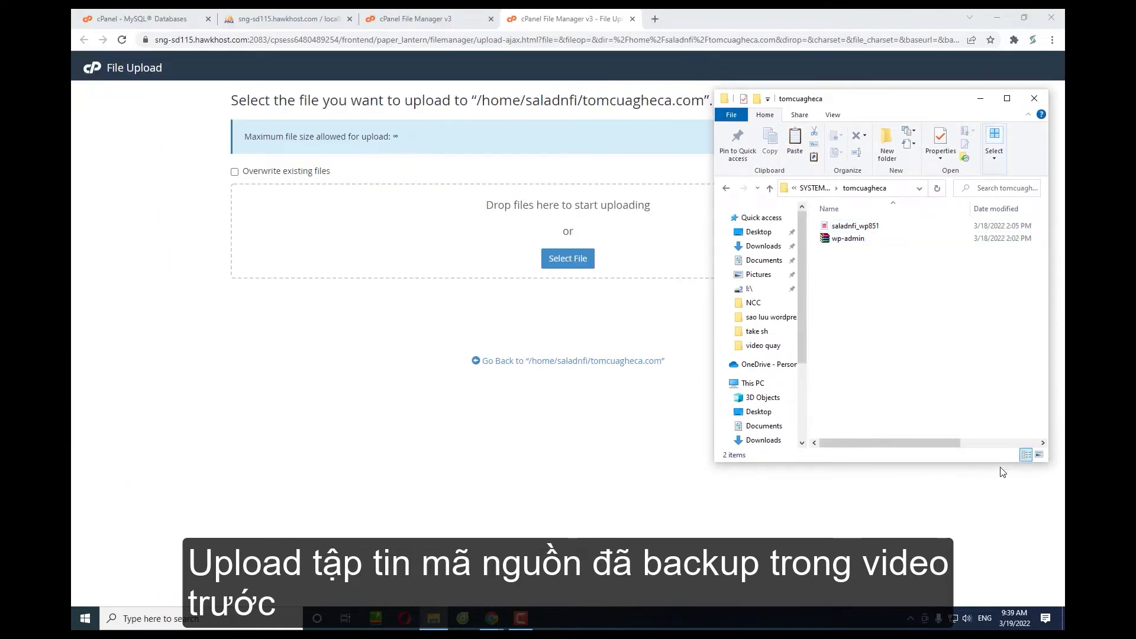
drag(1000, 463, 1001, 589)
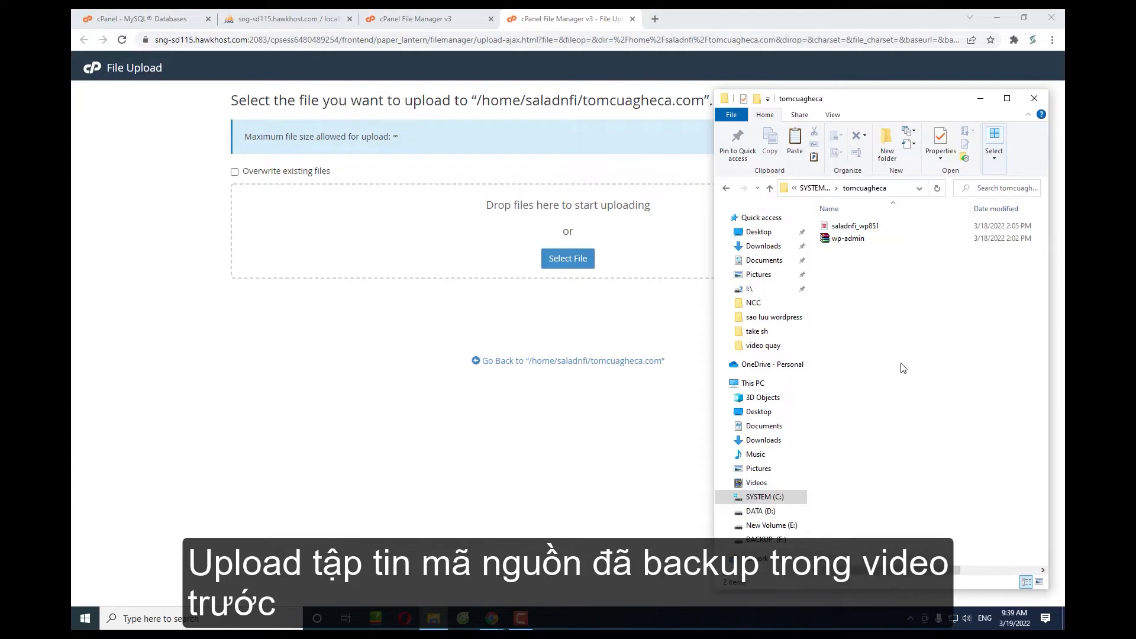
click(845, 240)
drag(846, 240, 558, 240)
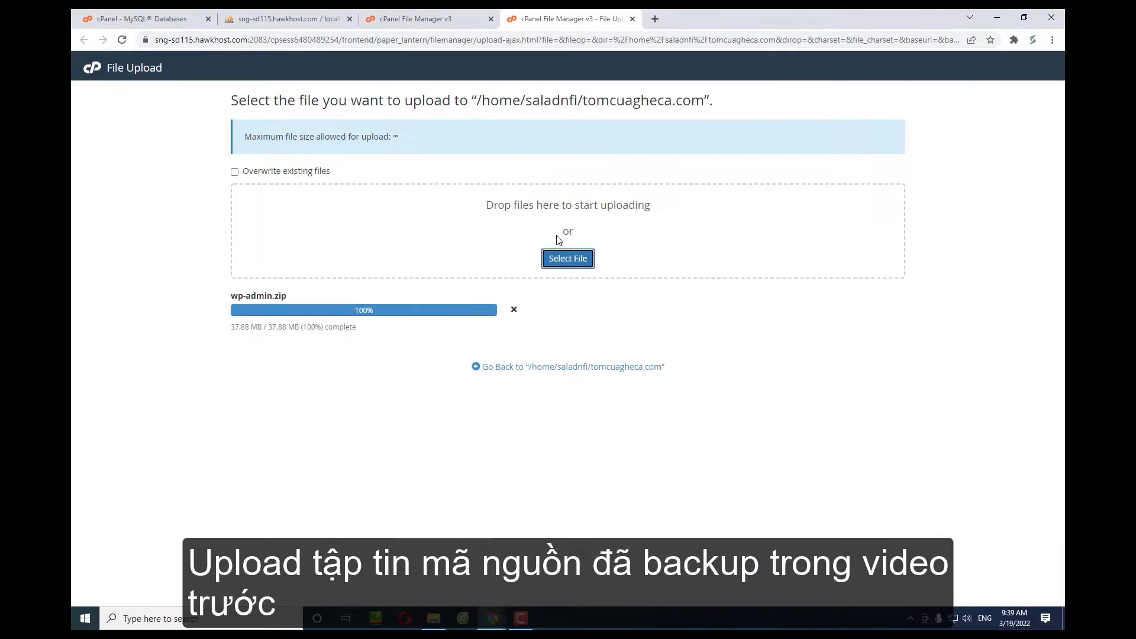
Close the incognito window showing the site index and return from the upload page to the tomcuagheca.com folder.
click(504, 625)
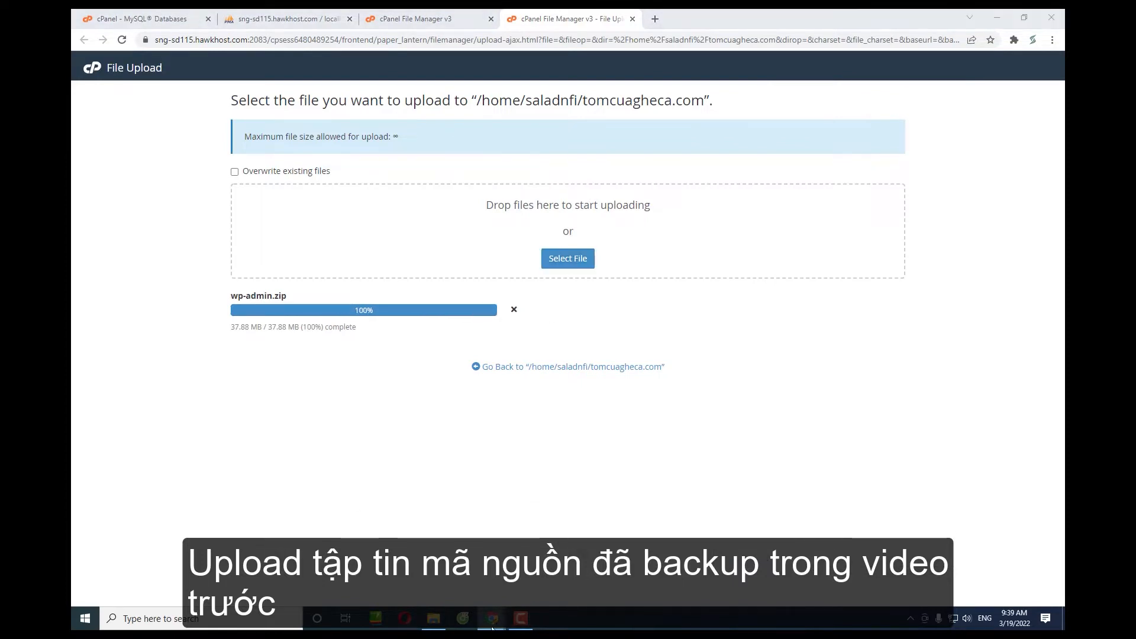
click(609, 521)
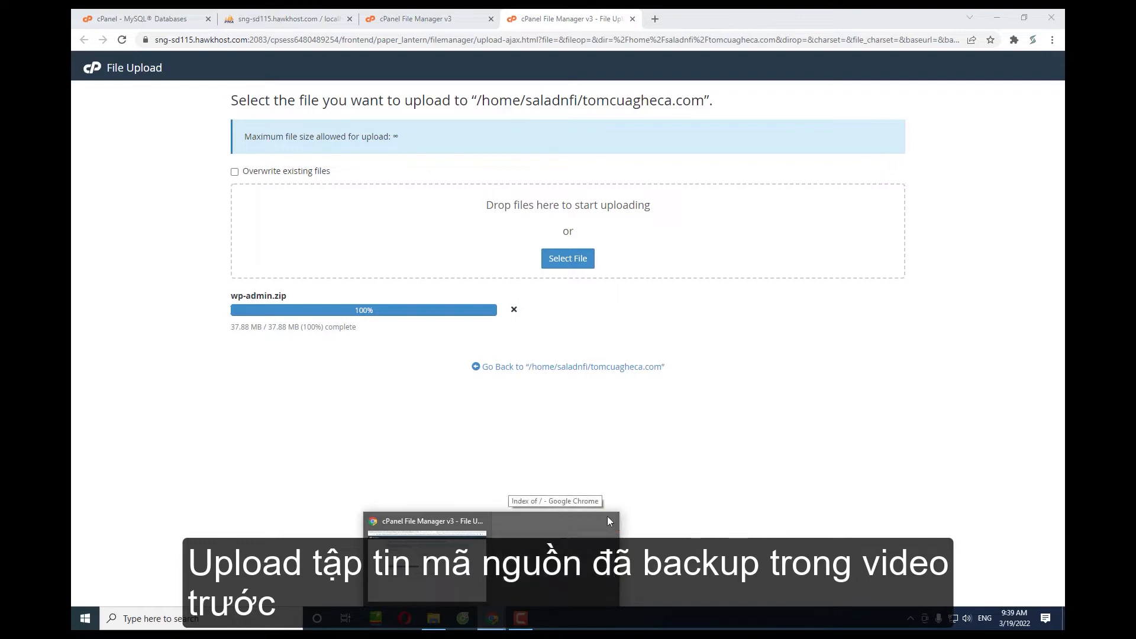
click(496, 459)
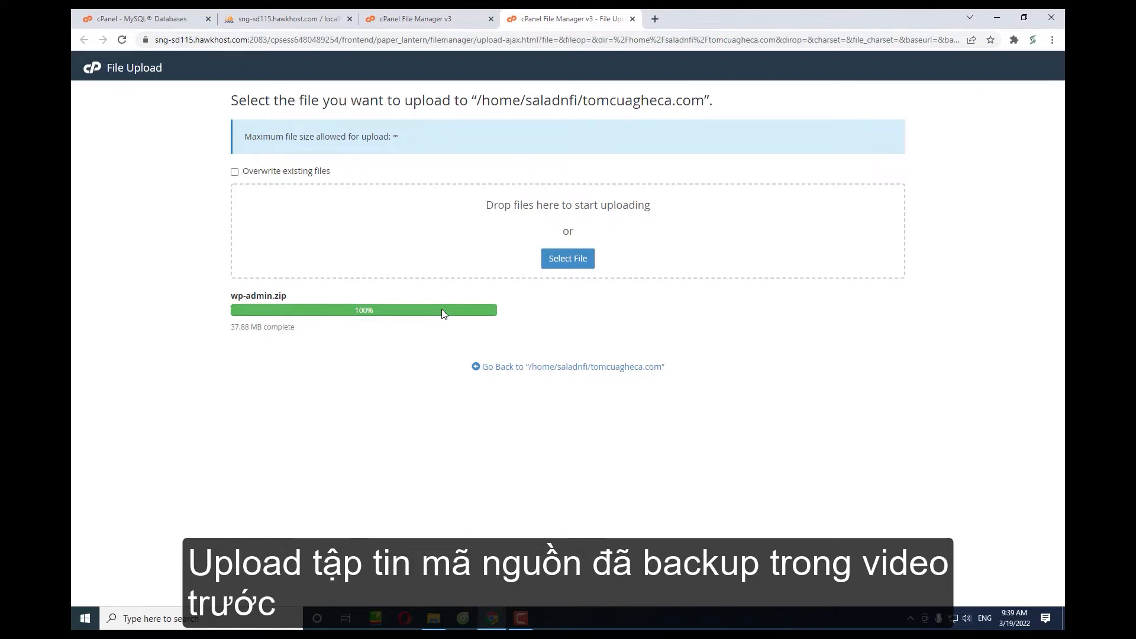
click(542, 374)
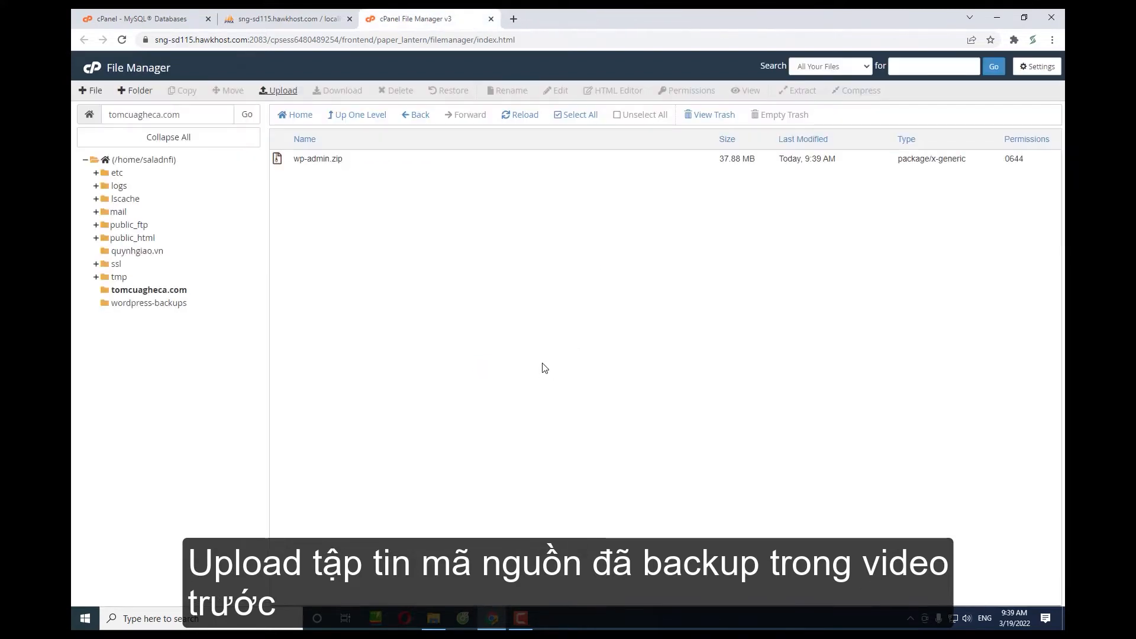
Extract wp-admin.zip into /tomcuagheca.com and close the extraction results.
click(322, 160)
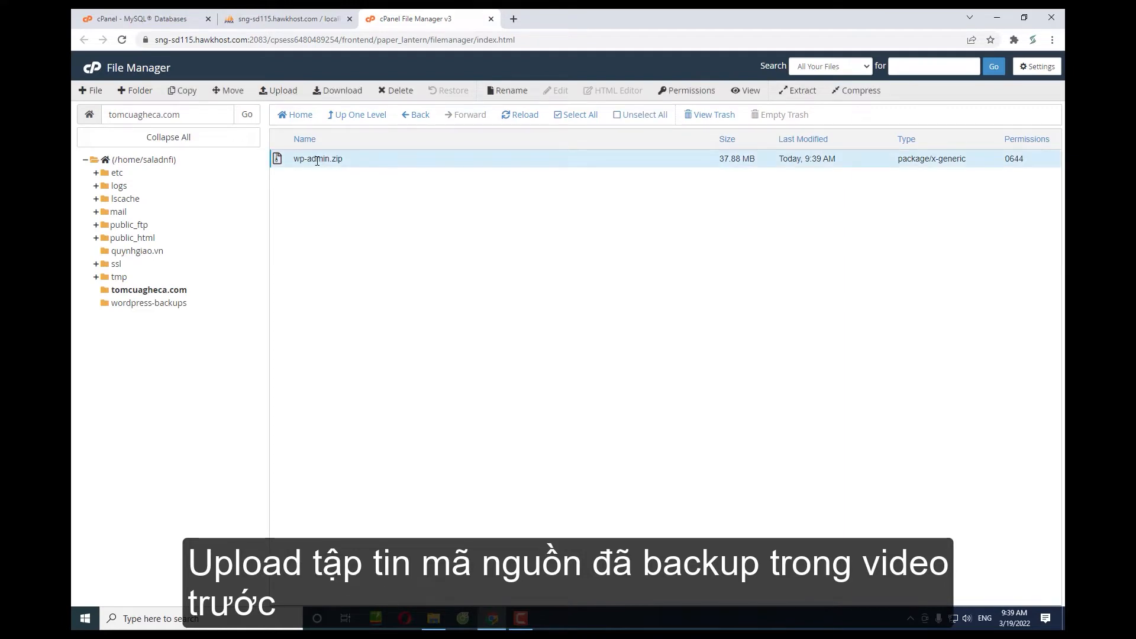
click(318, 161)
click(464, 229)
right_click(313, 166)
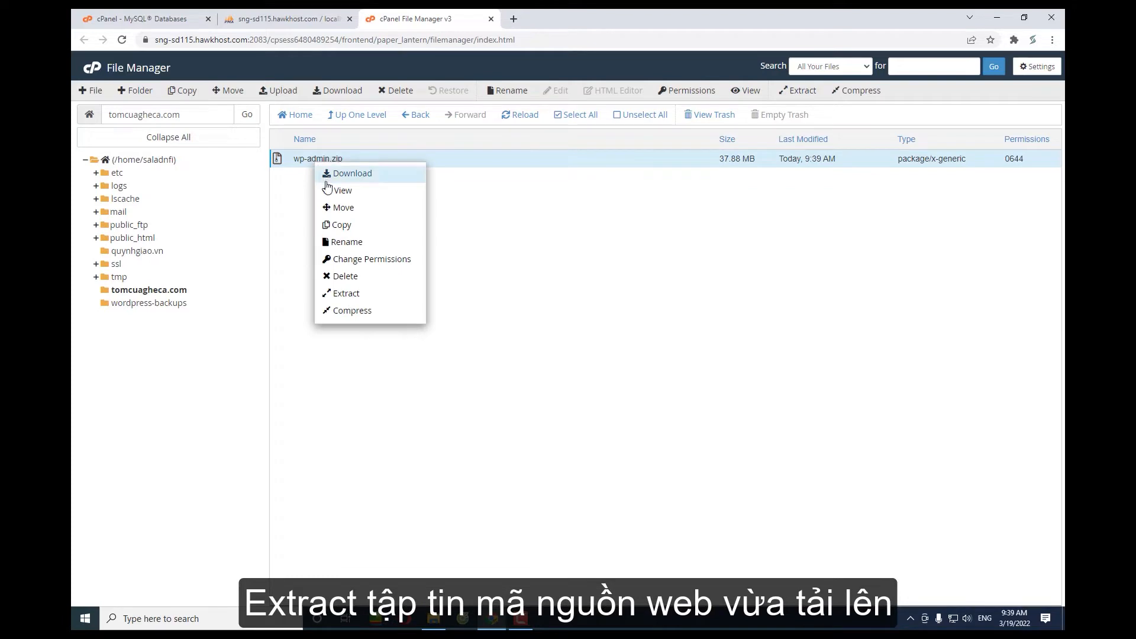
click(350, 295)
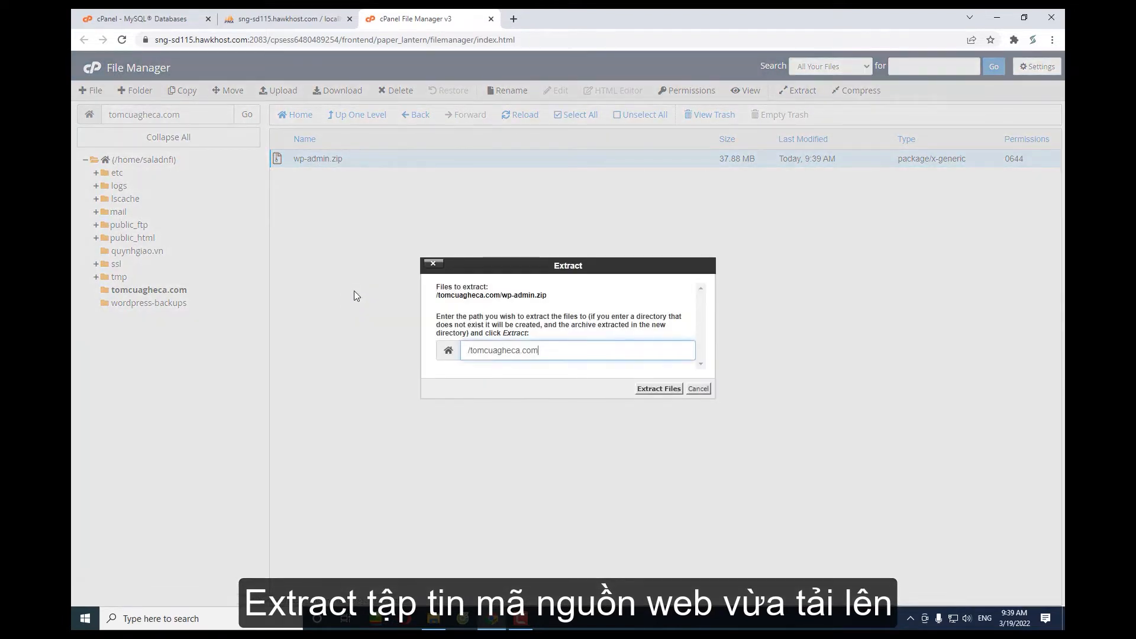
click(664, 389)
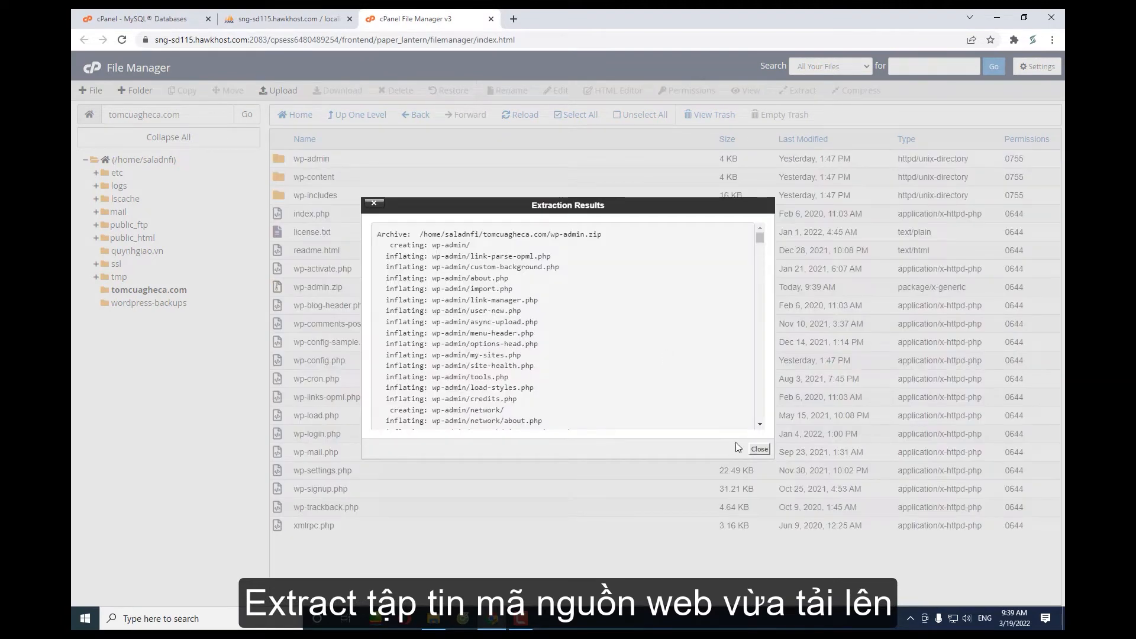
click(760, 449)
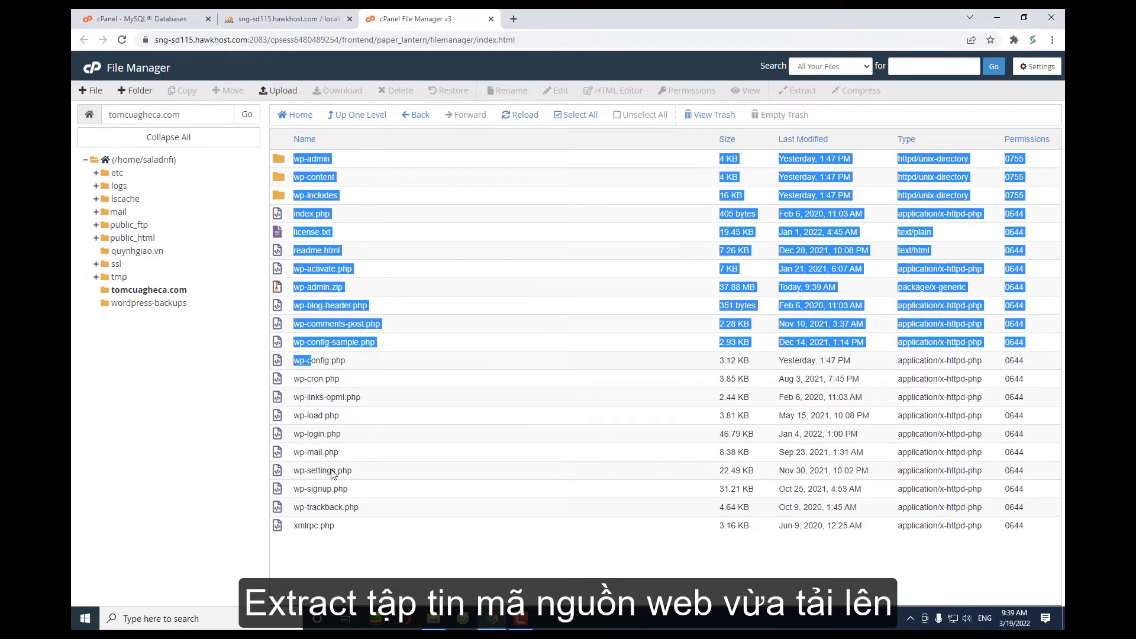
Select all items in the tomcuagheca.com folder, from wp-admin to xmlrpc.php, to review the extracted source code.
click(335, 161)
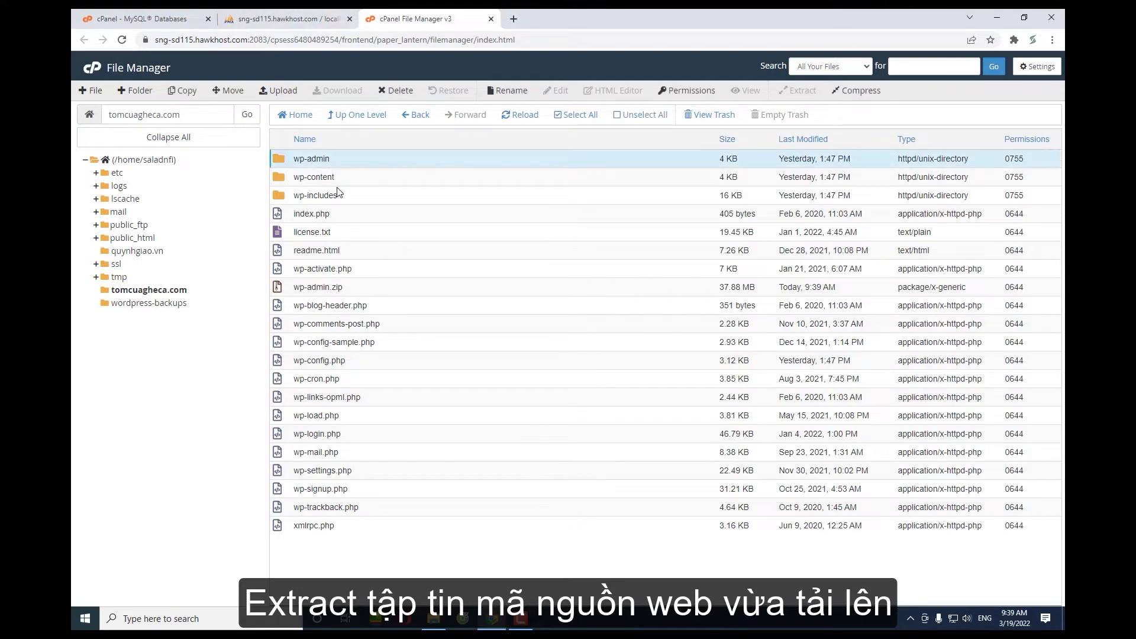
shift+click(315, 523)
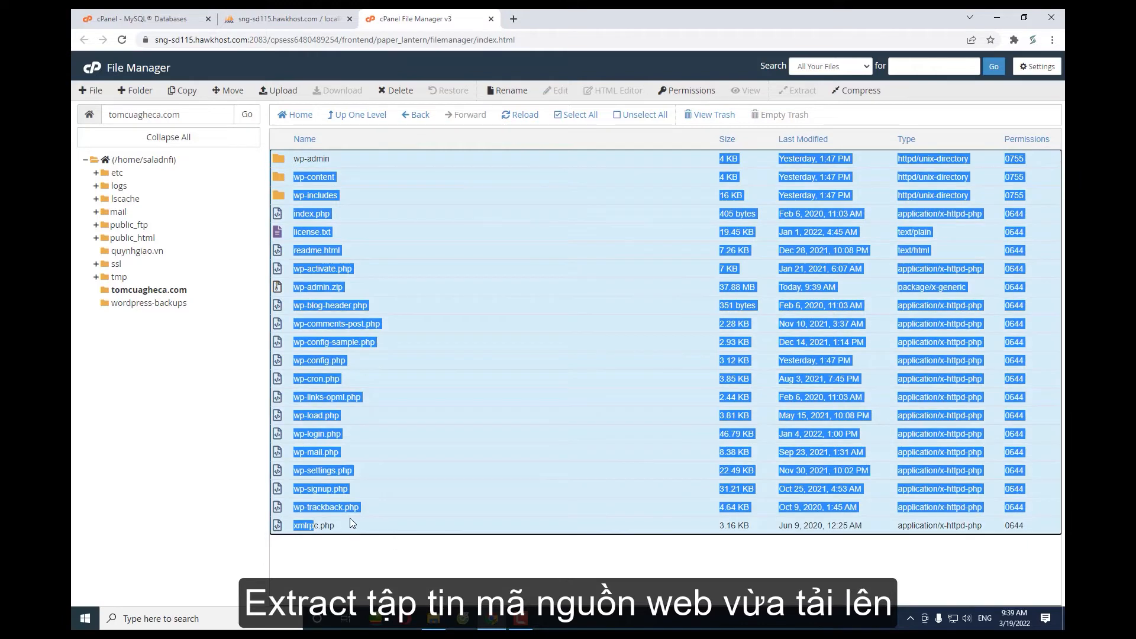
click(332, 526)
click(387, 553)
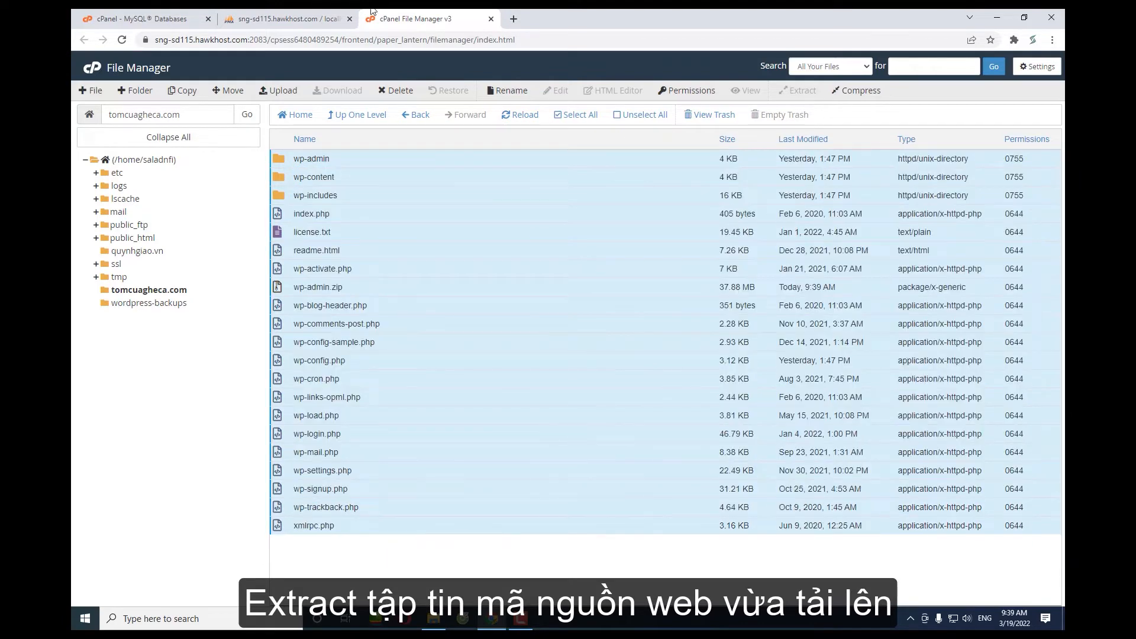
Check the old phpMyAdmin page of database saladnfi_wp851 and close its browser tab.
click(266, 12)
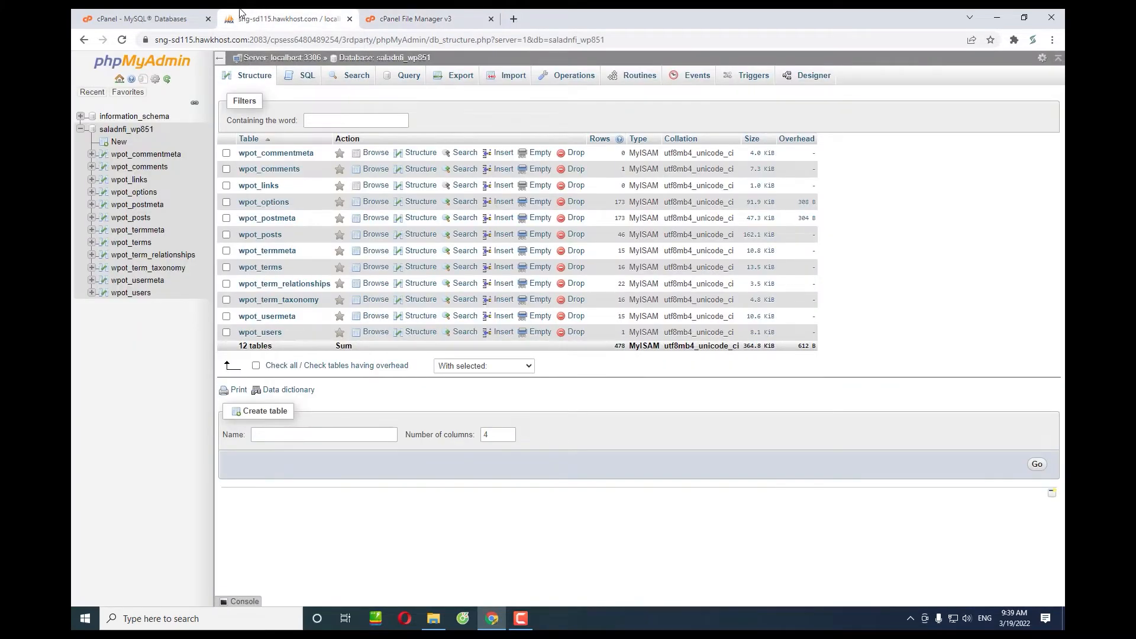
click(328, 40)
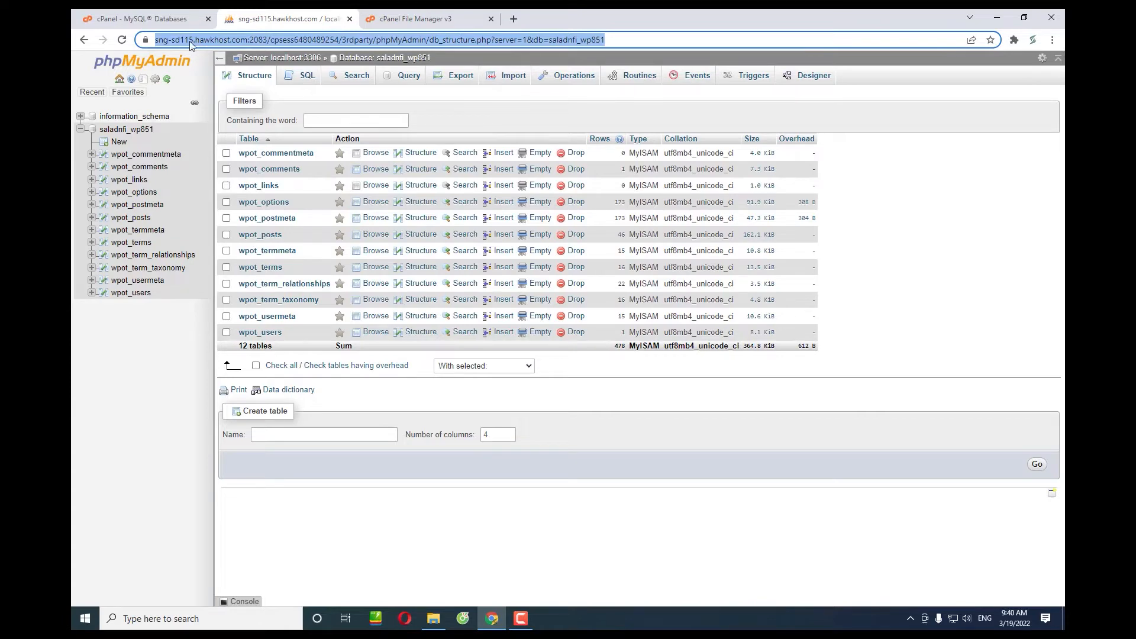
click(350, 19)
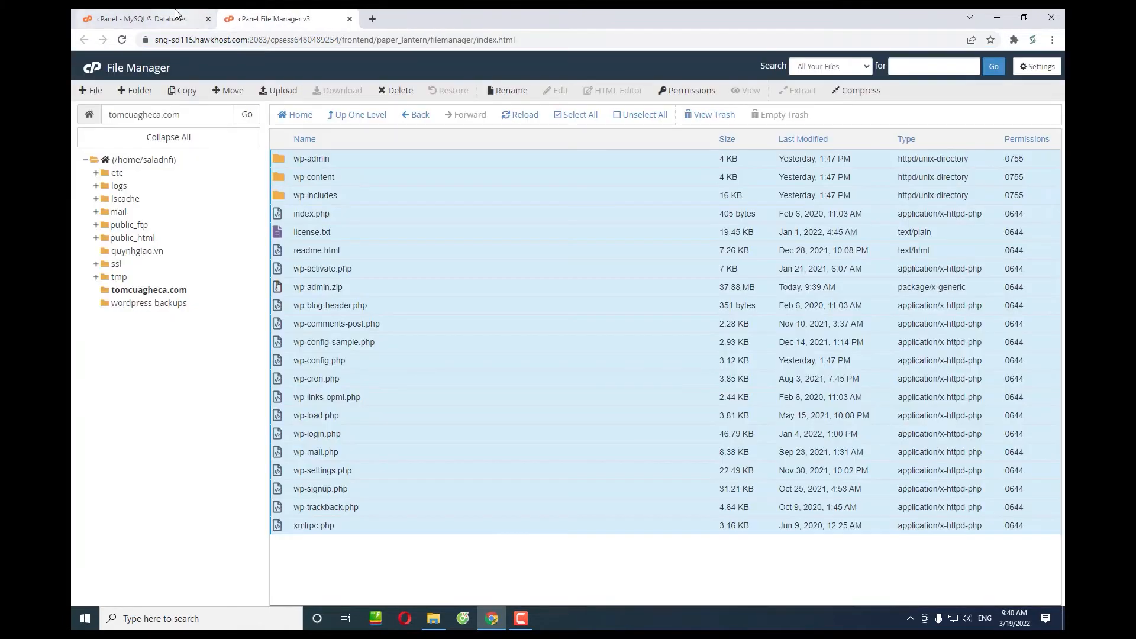
Return to the cPanel main page and open phpMyAdmin from there.
click(137, 18)
click(87, 96)
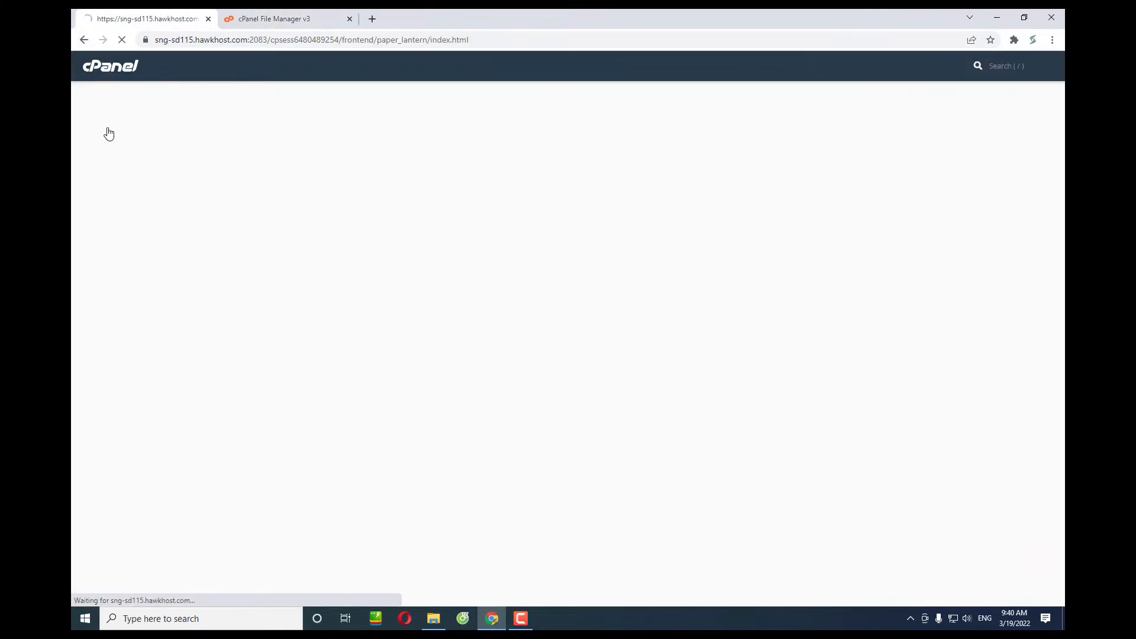
scroll(152, 407, down, 3)
scroll(152, 408, down, 2)
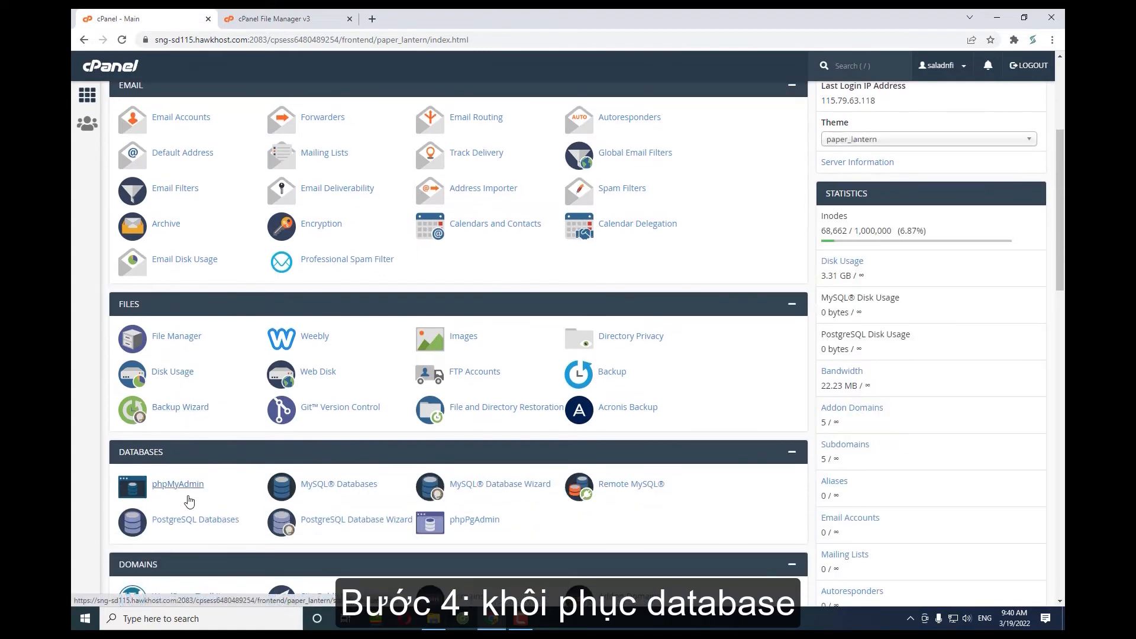
click(187, 487)
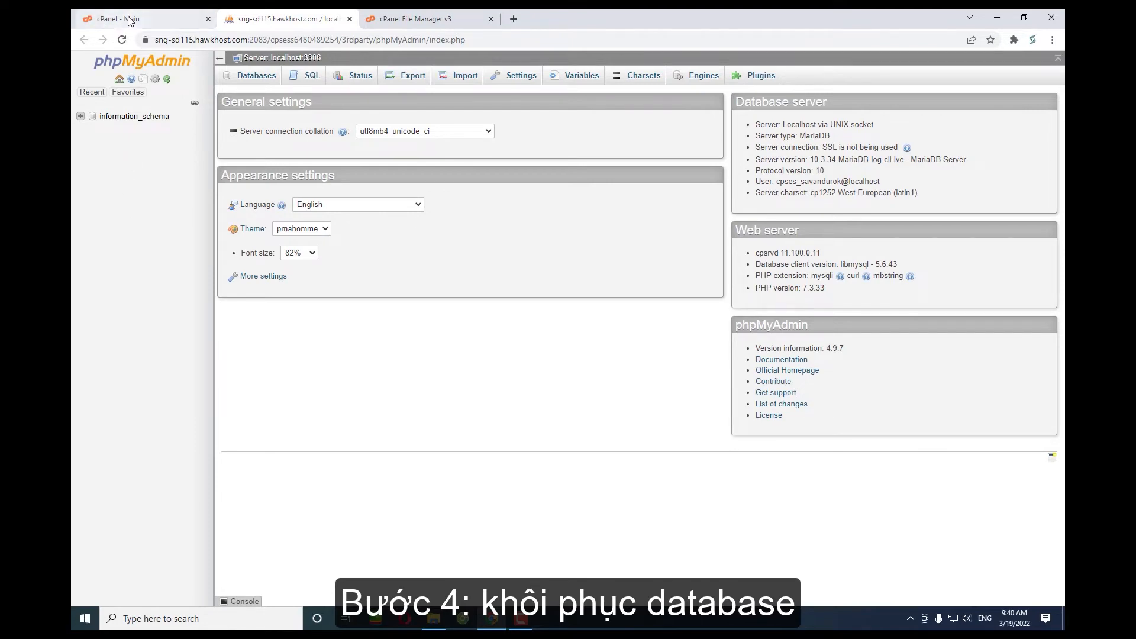
Return to the cPanel main page and open the MySQL Databases page.
click(87, 18)
scroll(348, 343, down, 2)
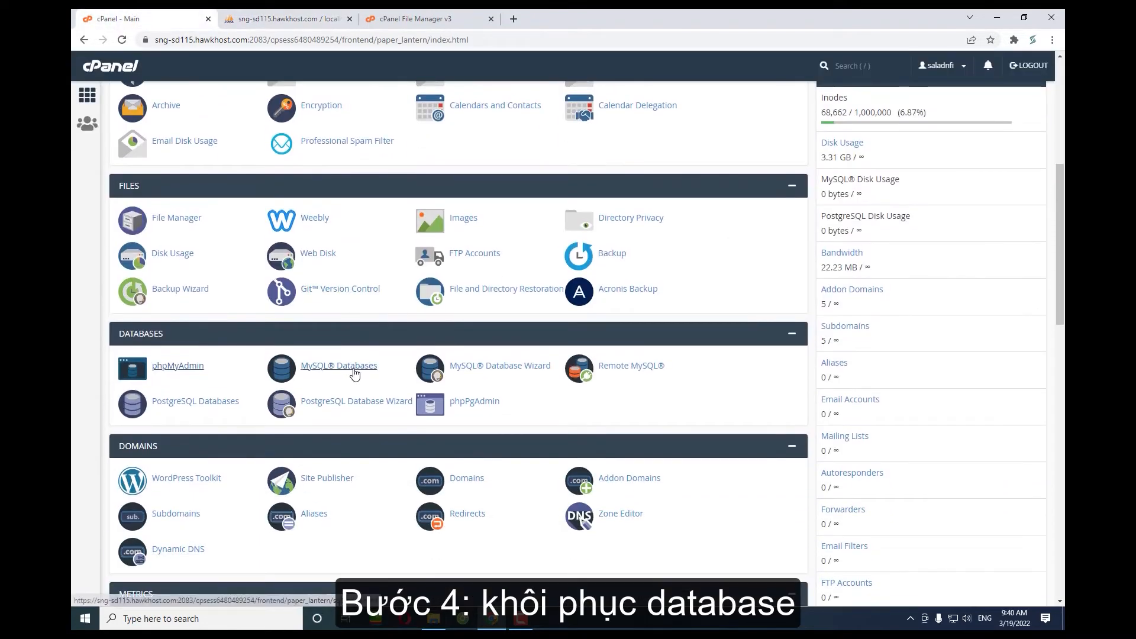
click(354, 367)
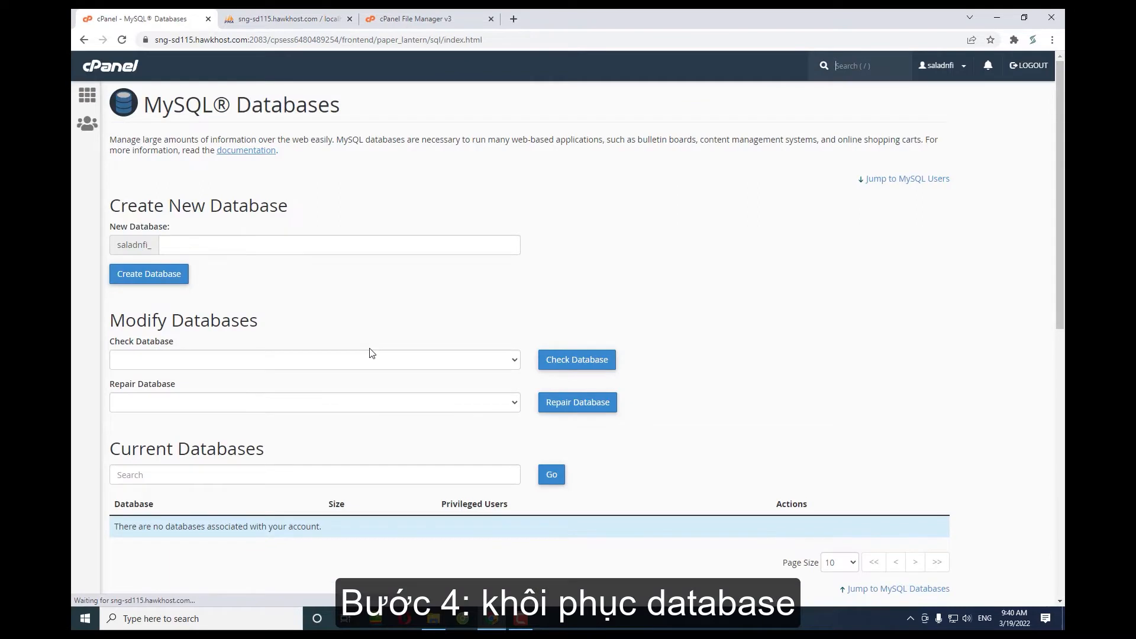
Create a new MySQL database named tomcuagheca after the saladnfi_ prefix and return to the databases overview.
click(222, 361)
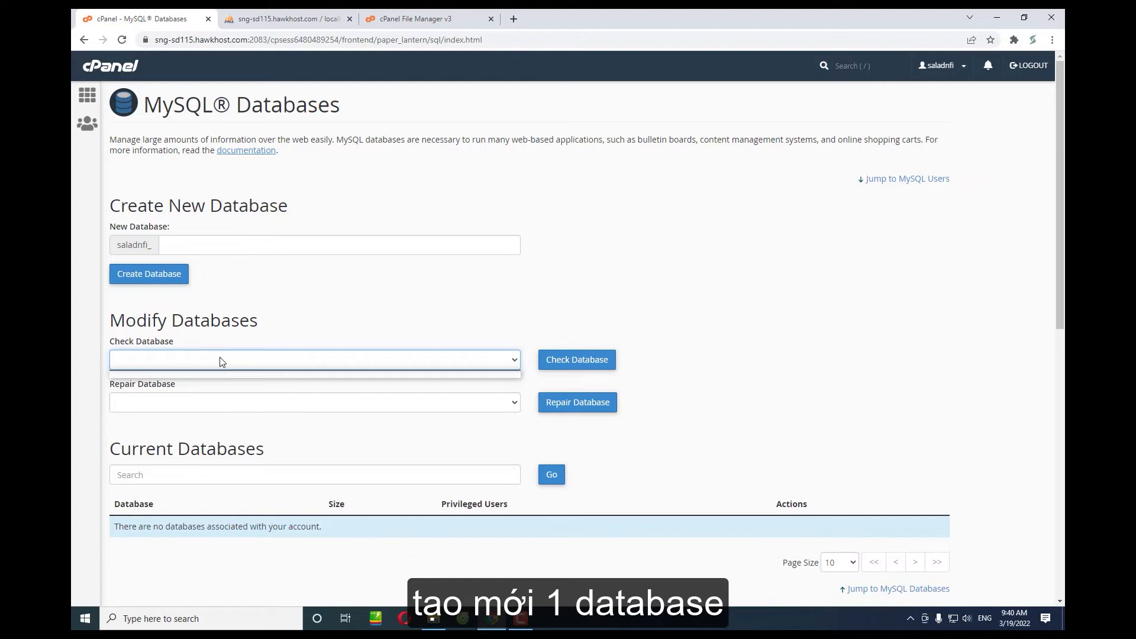
click(229, 254)
text(tomcuagheca)
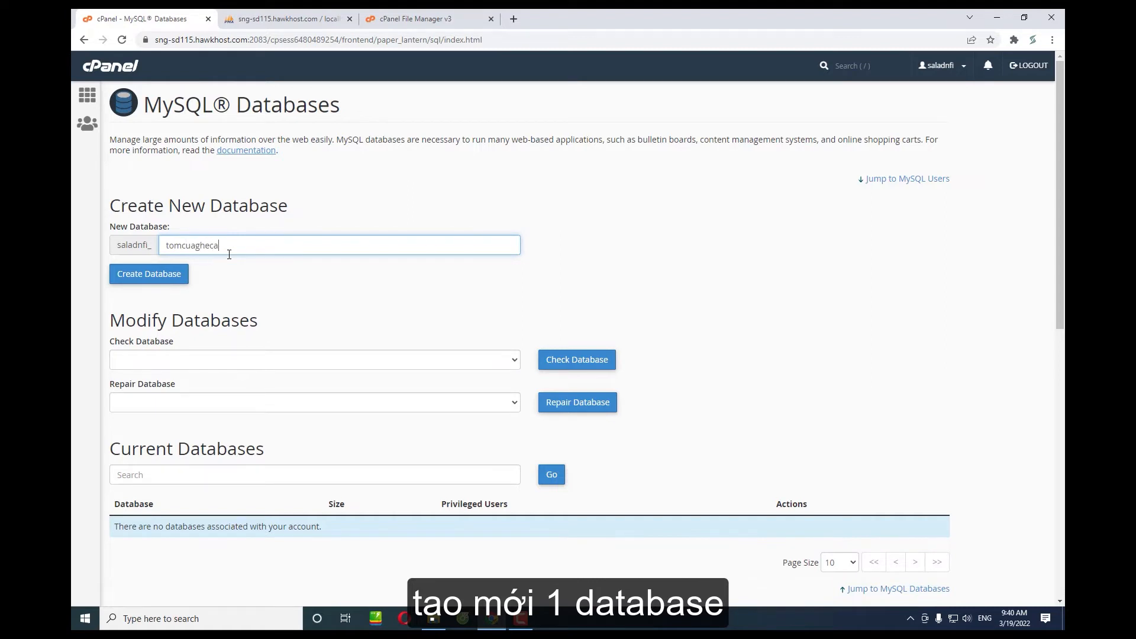
click(147, 274)
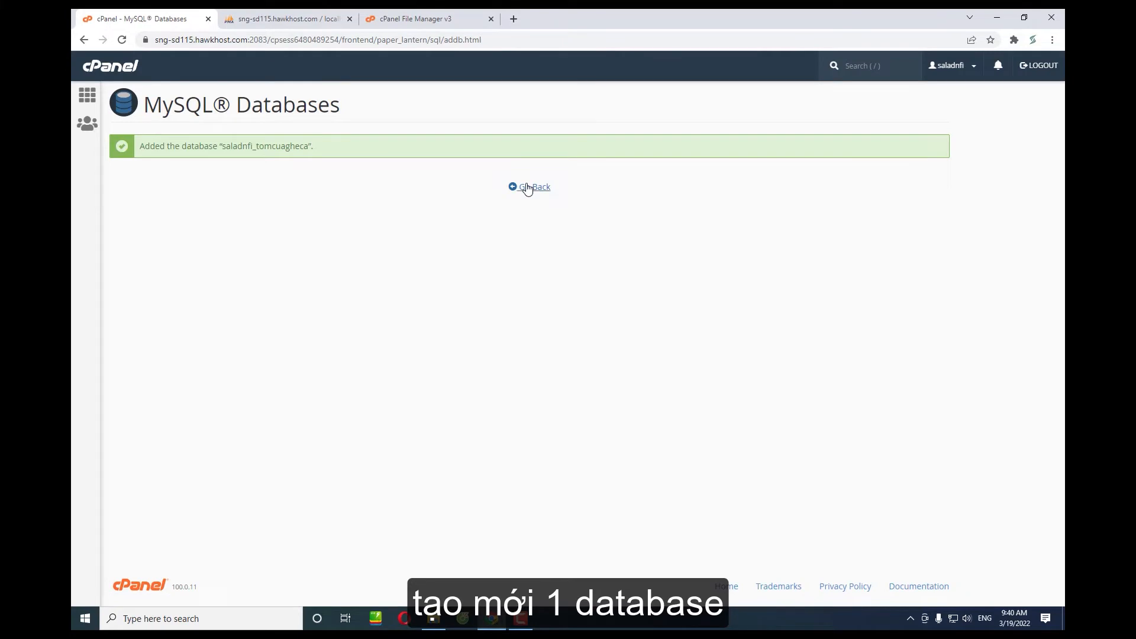
click(527, 188)
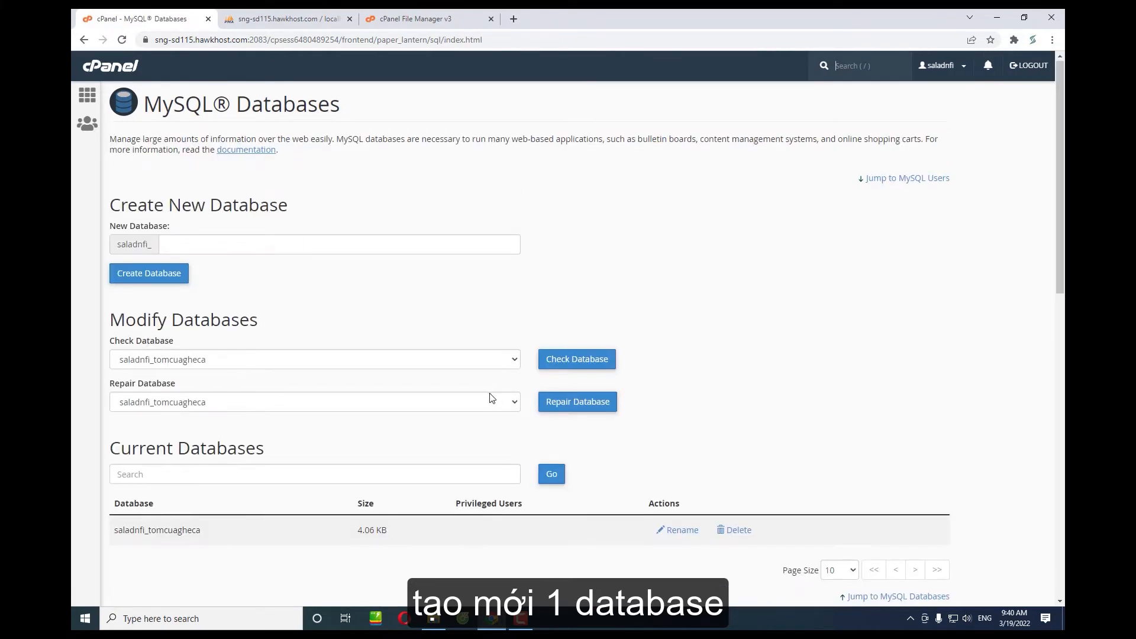
Review the new database's entry, its privileged users column and the form for adding a MySQL user.
scroll(492, 396, down, 2)
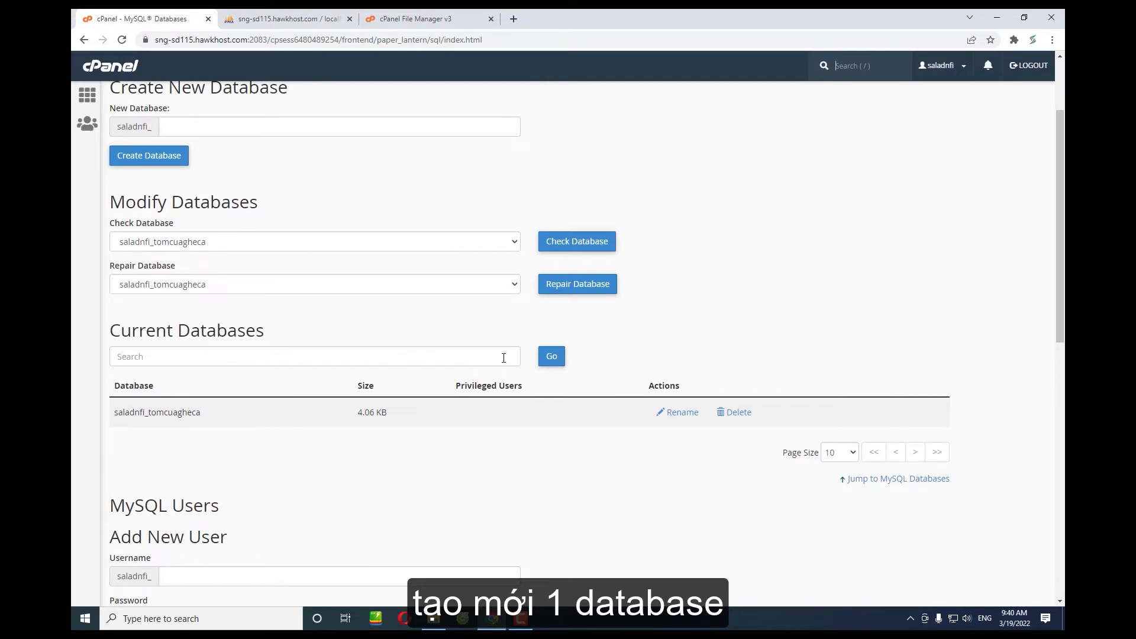
click(197, 242)
click(200, 254)
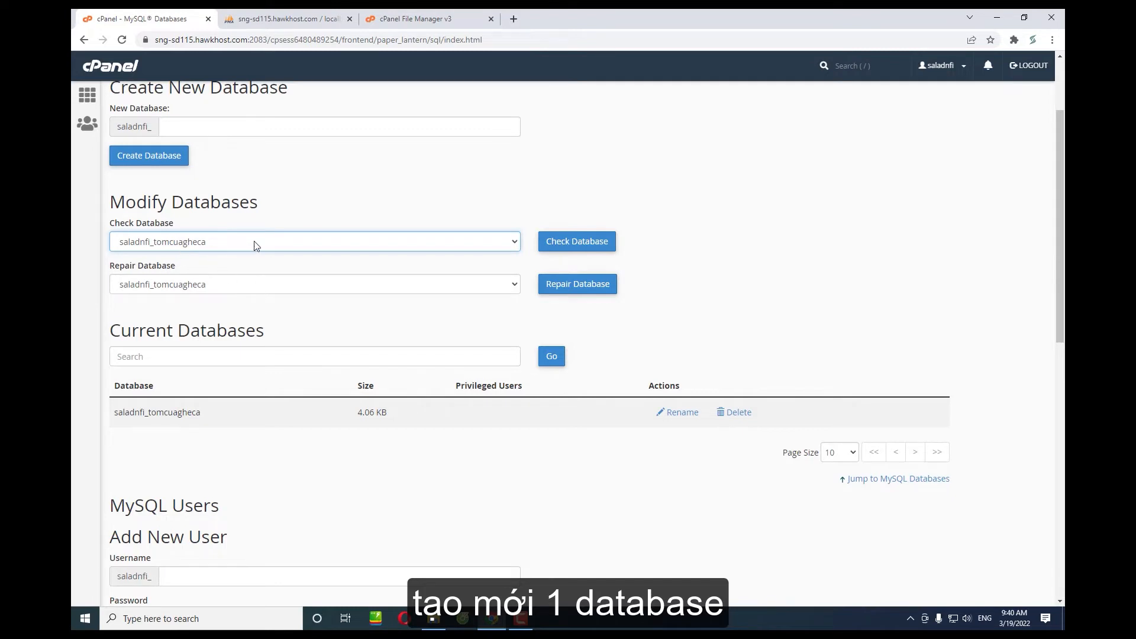
scroll(236, 312, down, 1)
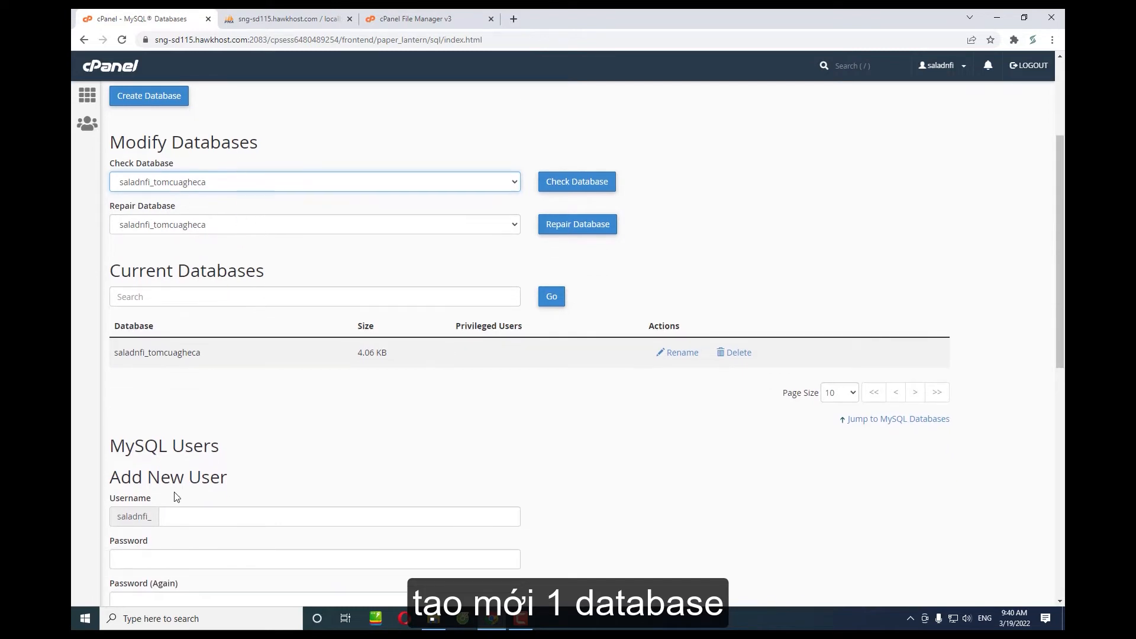
scroll(178, 500, down, 1)
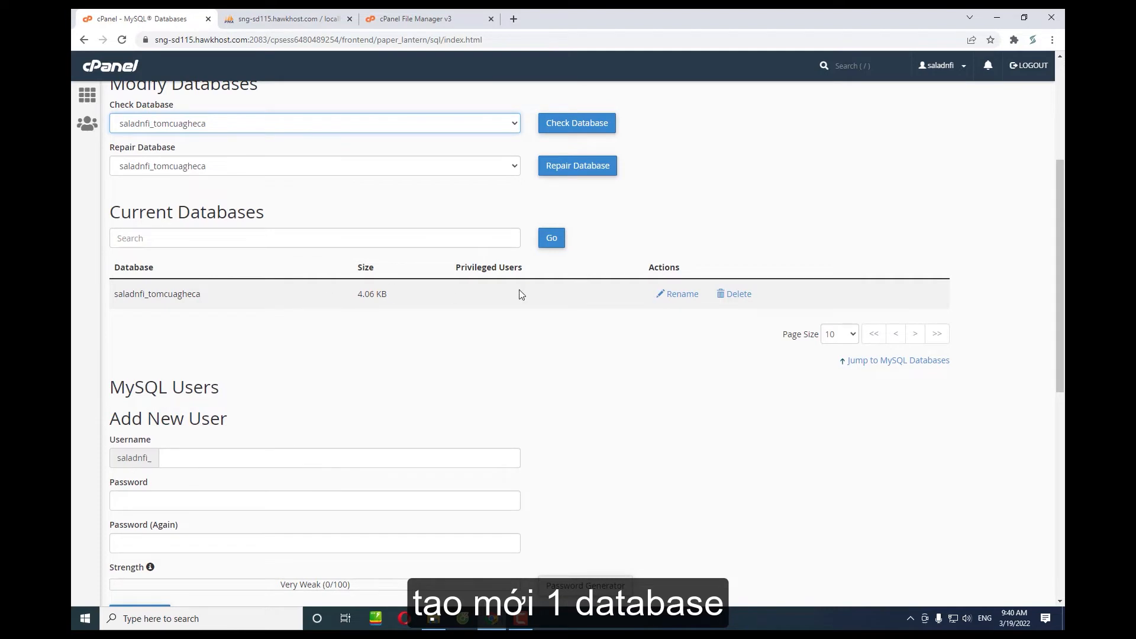
drag(450, 272, 539, 267)
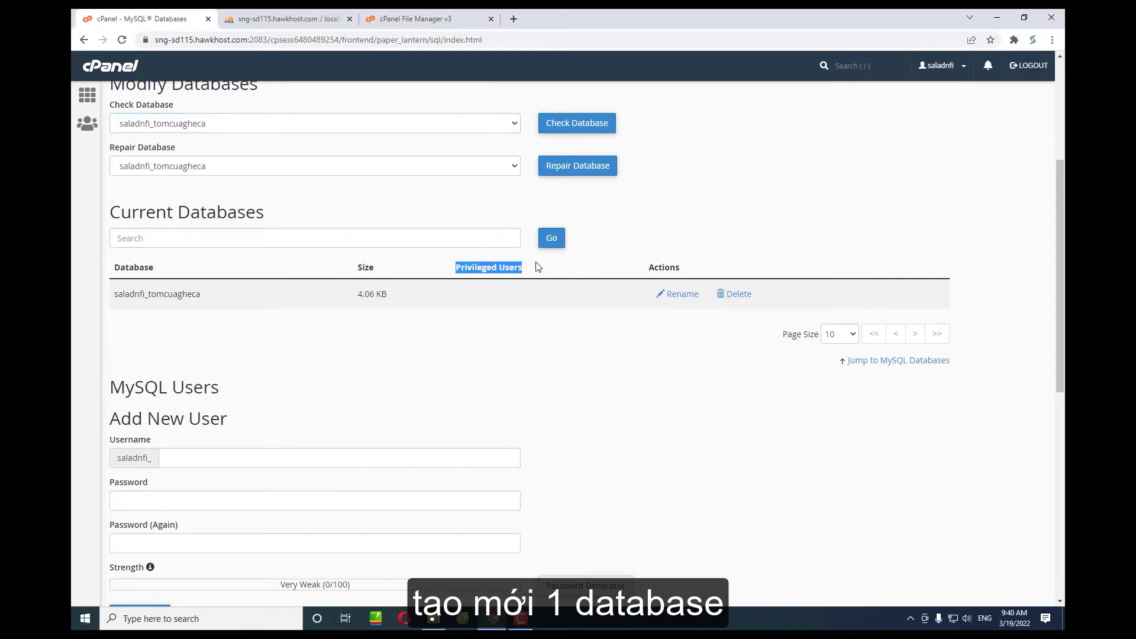
scroll(382, 316, down, 2)
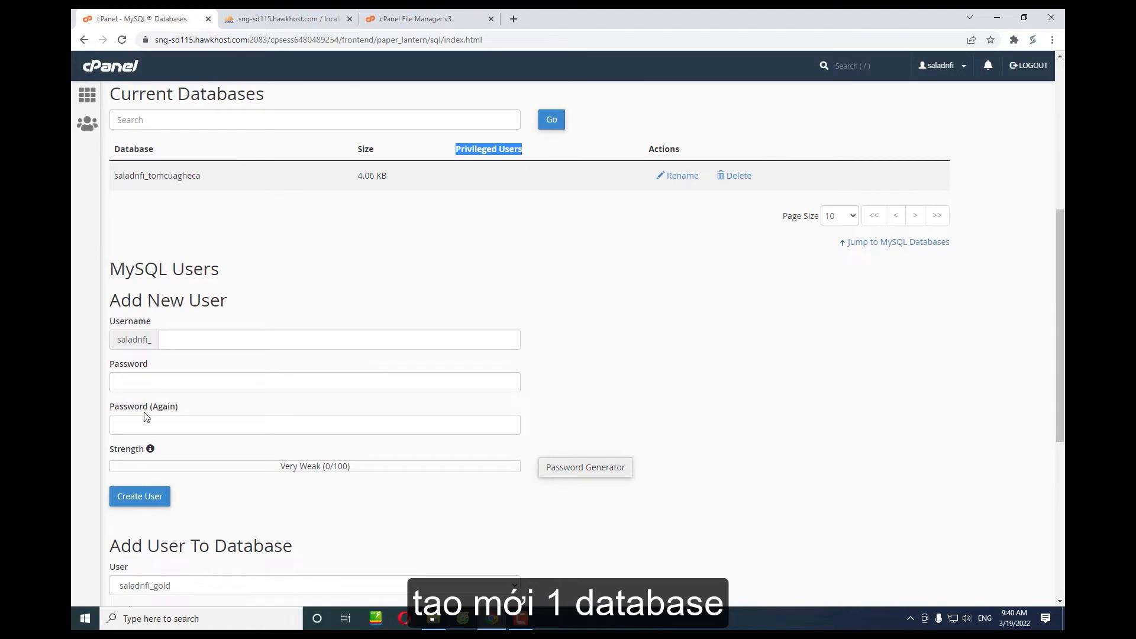
scroll(219, 426, down, 2)
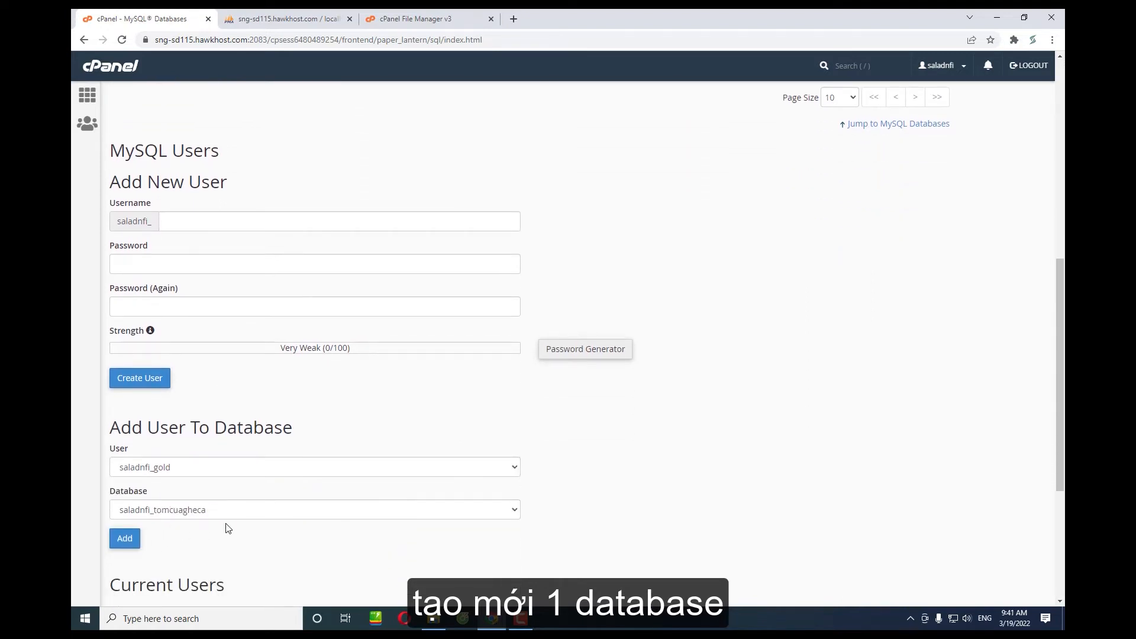
Examine which users and databases are available for assignment under Add User To Database.
click(148, 511)
click(204, 539)
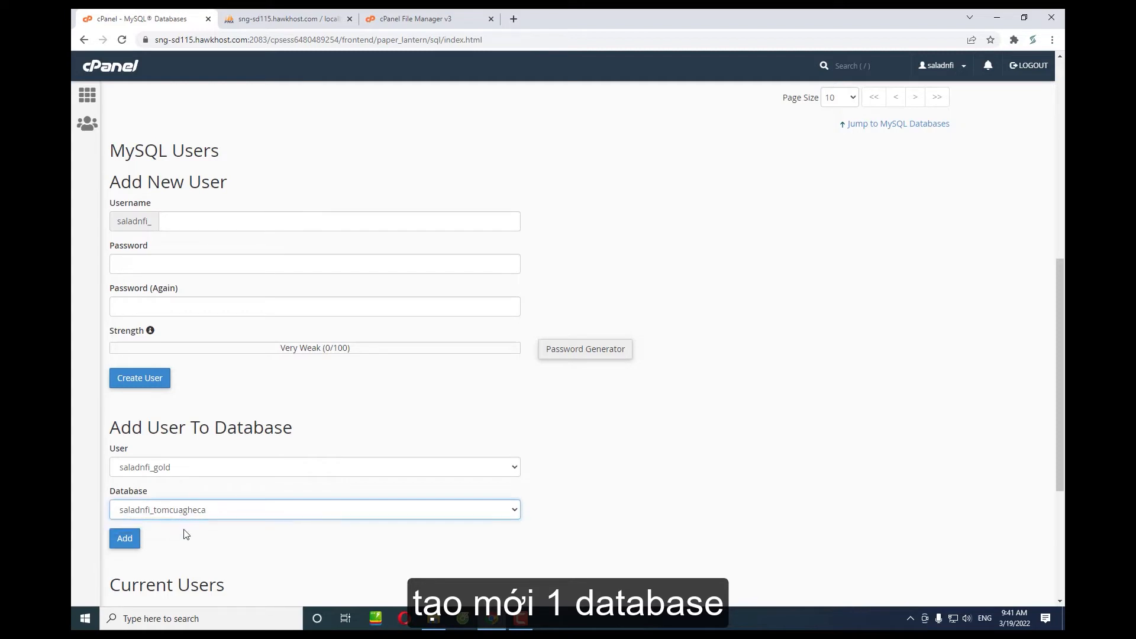
drag(109, 429, 317, 431)
click(317, 431)
scroll(245, 419, down, 1)
scroll(245, 419, down, 2)
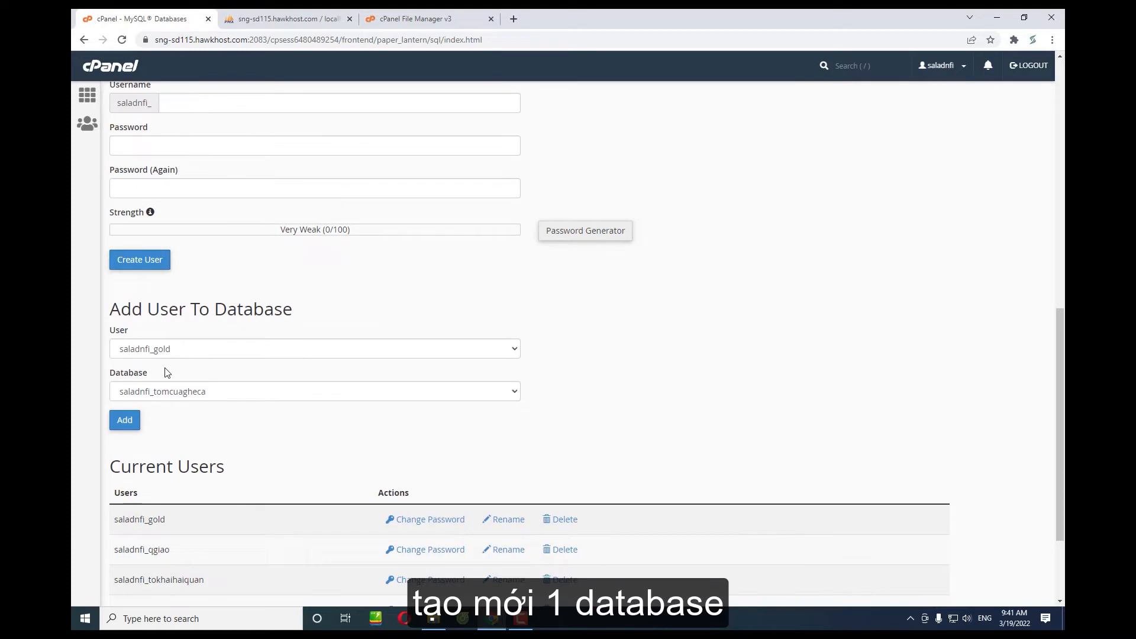
scroll(181, 316, up, 1)
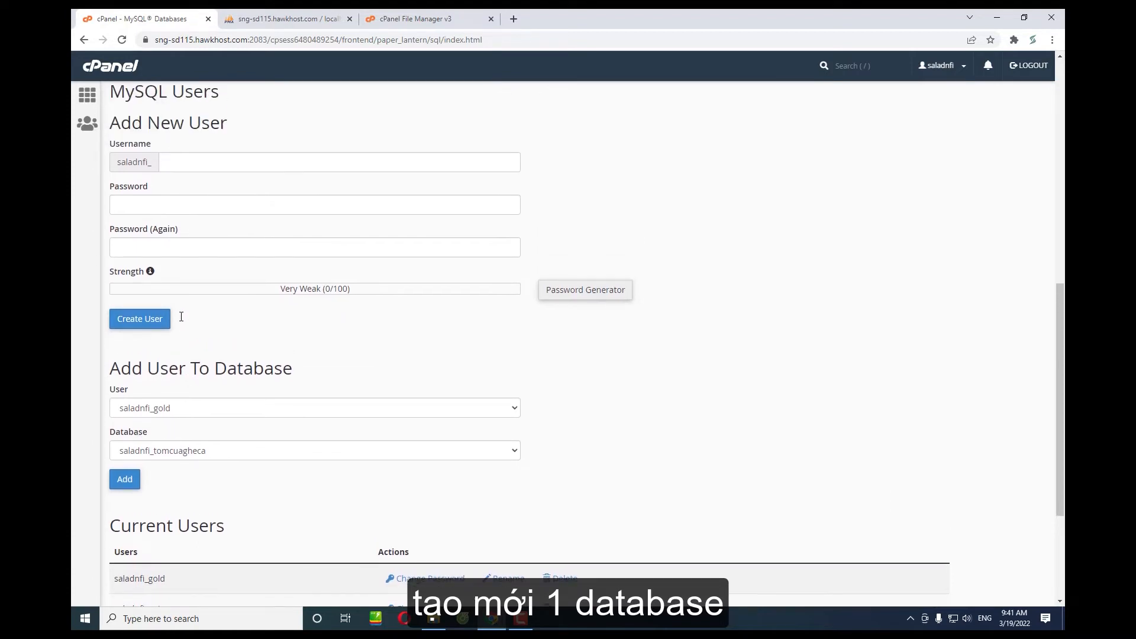
click(507, 408)
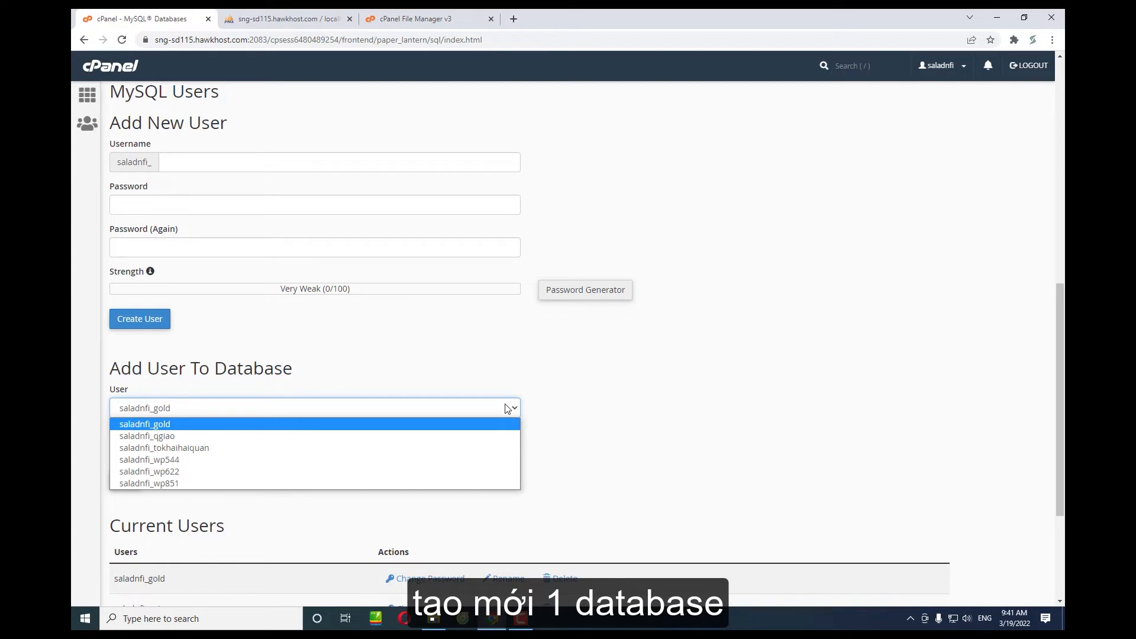
click(507, 407)
click(270, 406)
click(270, 406)
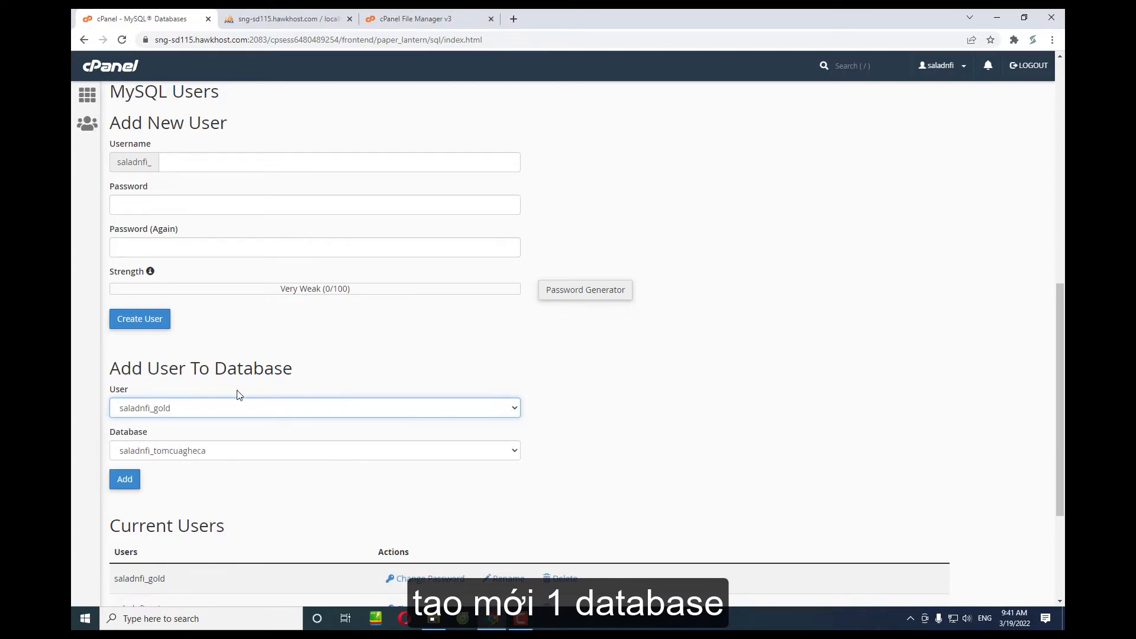
Enter tomcuagheca as the username of the new MySQL user.
scroll(231, 396, up, 3)
click(183, 345)
text(tomcuagheca)
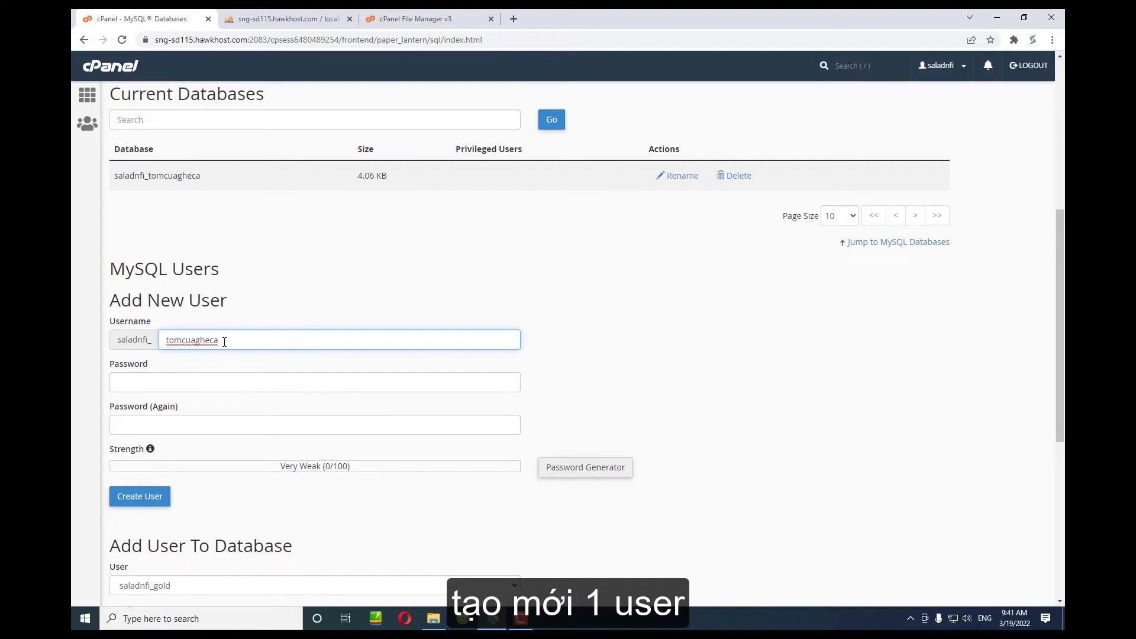
Generate a password for the new user, keep a copy of it in a new browser tab and return to the generator.
click(565, 473)
click(540, 313)
triple_click(537, 296)
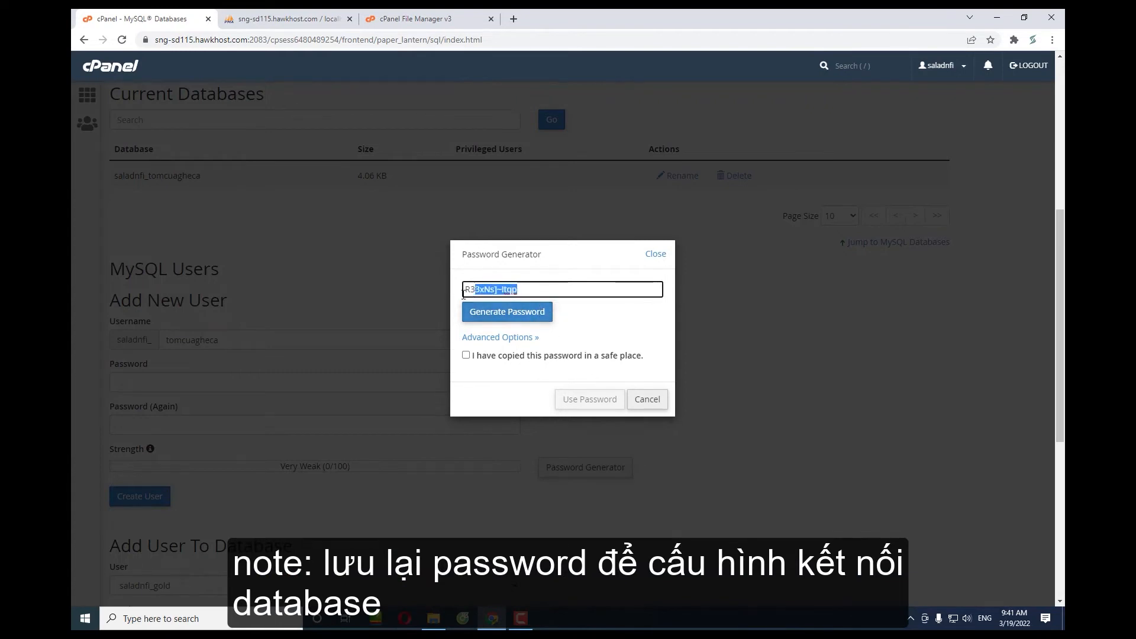
click(514, 18)
key(ctrl+v)
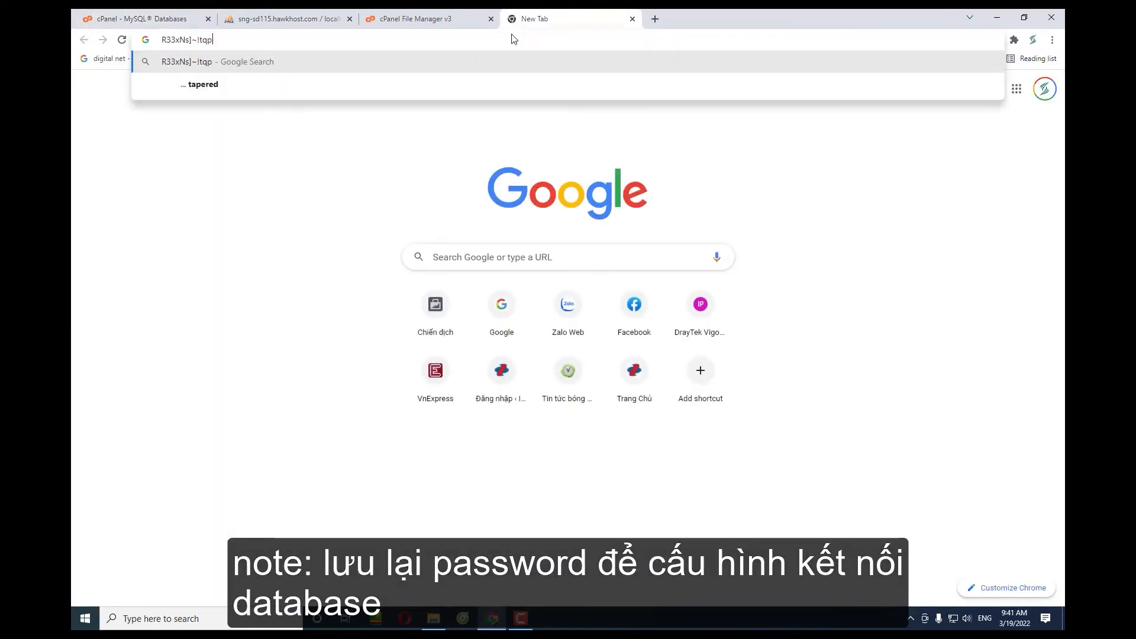
click(438, 13)
click(225, 13)
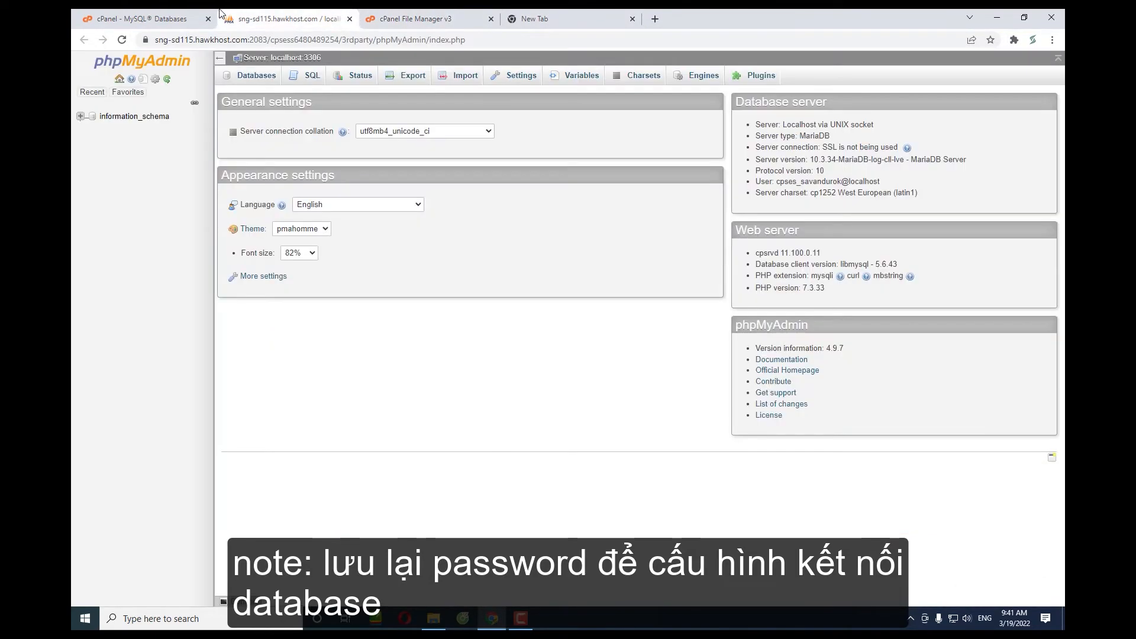
click(171, 18)
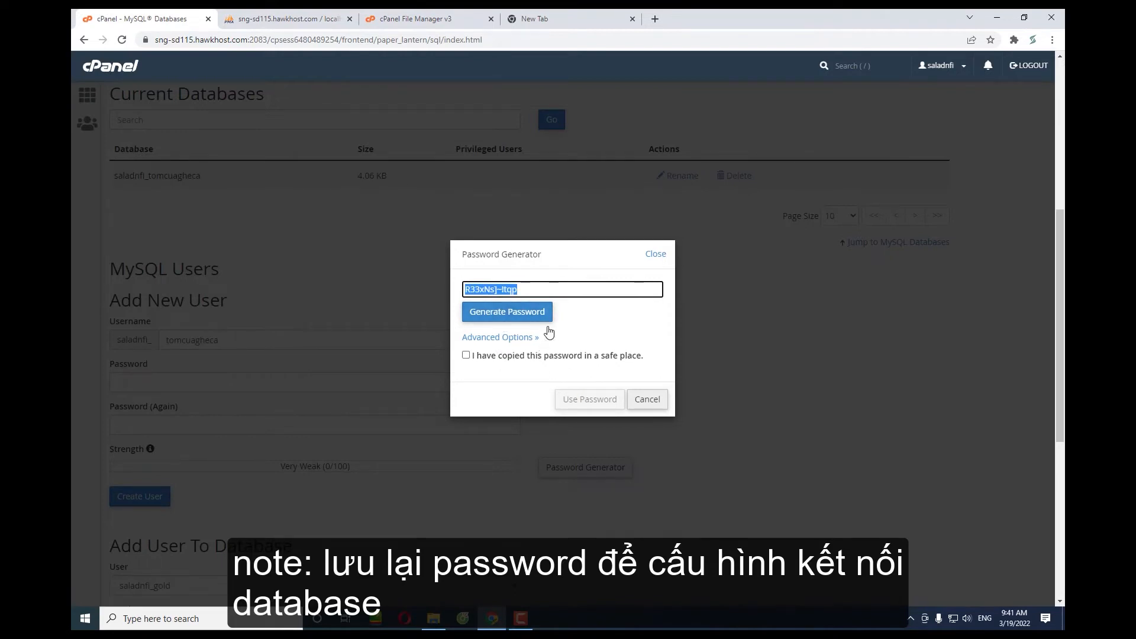
Confirm the password has been saved, fill it into both password fields, create the MySQL user and return to the overview.
click(583, 308)
click(493, 359)
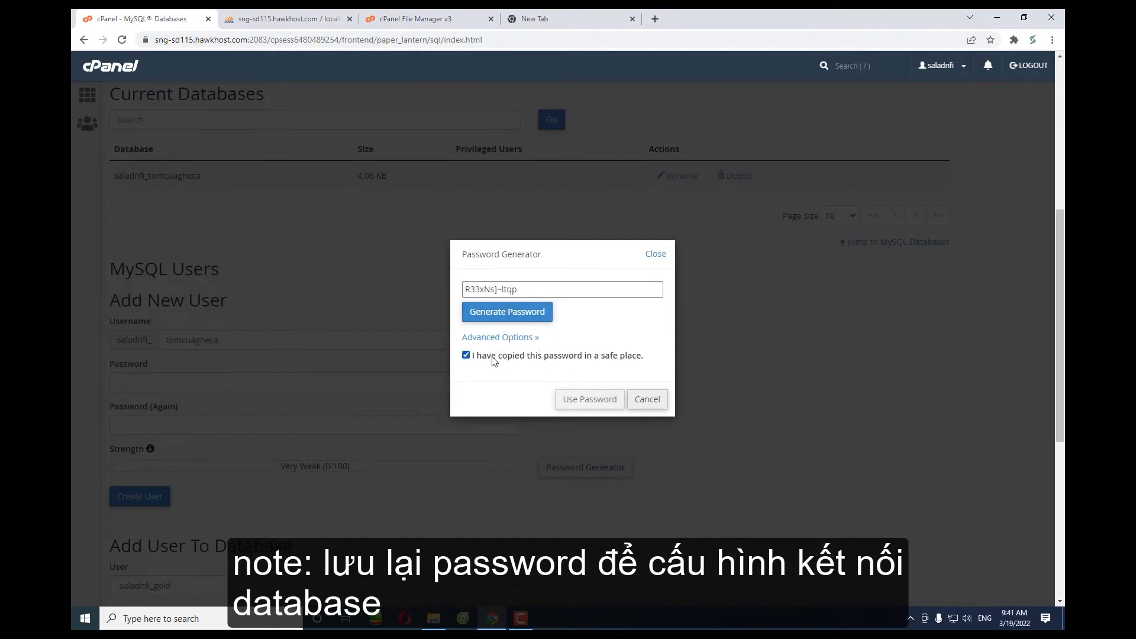
click(596, 400)
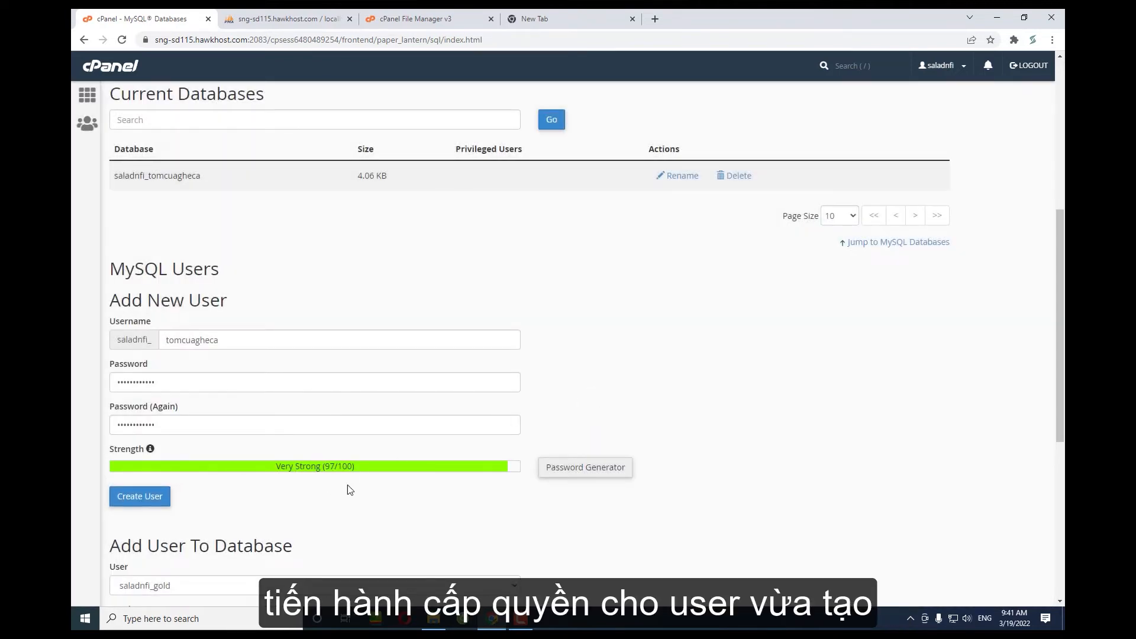
click(149, 497)
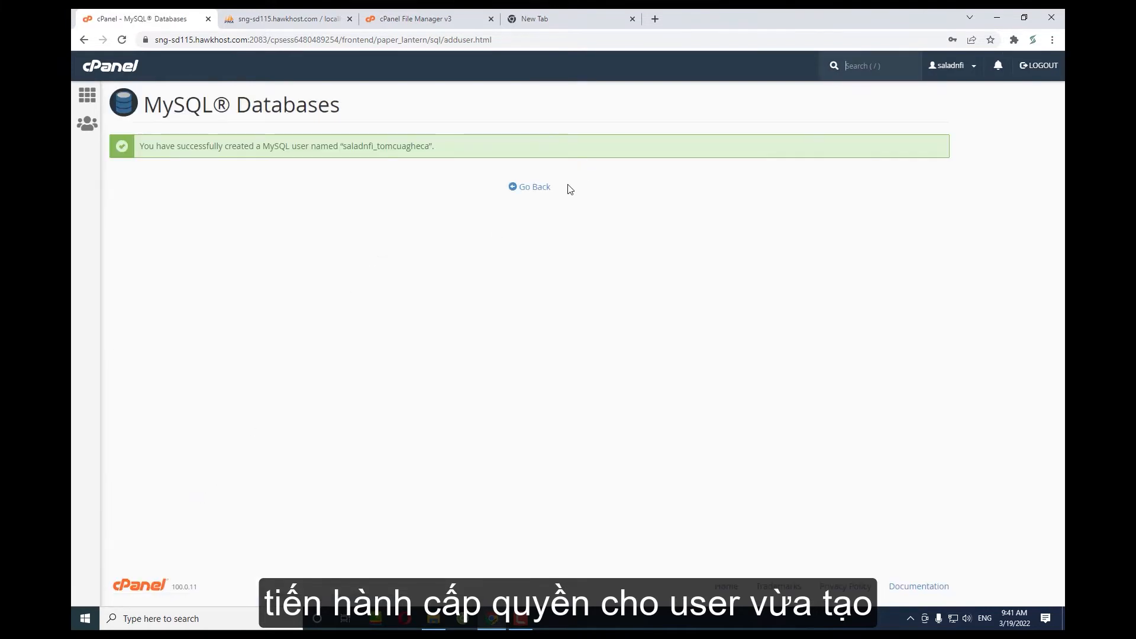
click(535, 187)
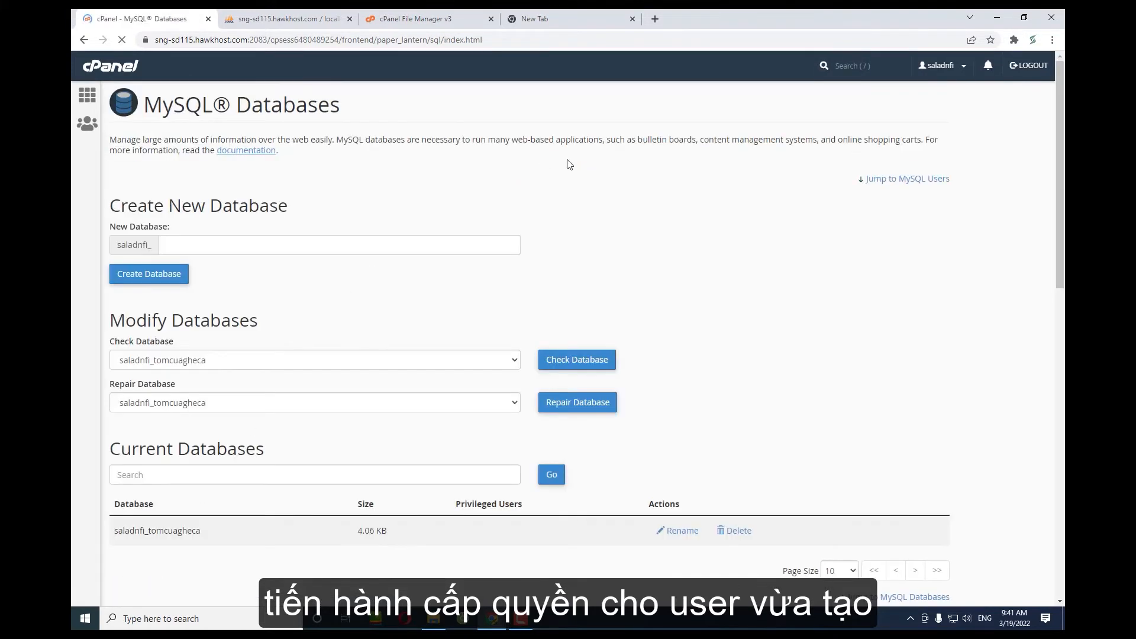
scroll(282, 289, down, 2)
scroll(274, 318, down, 2)
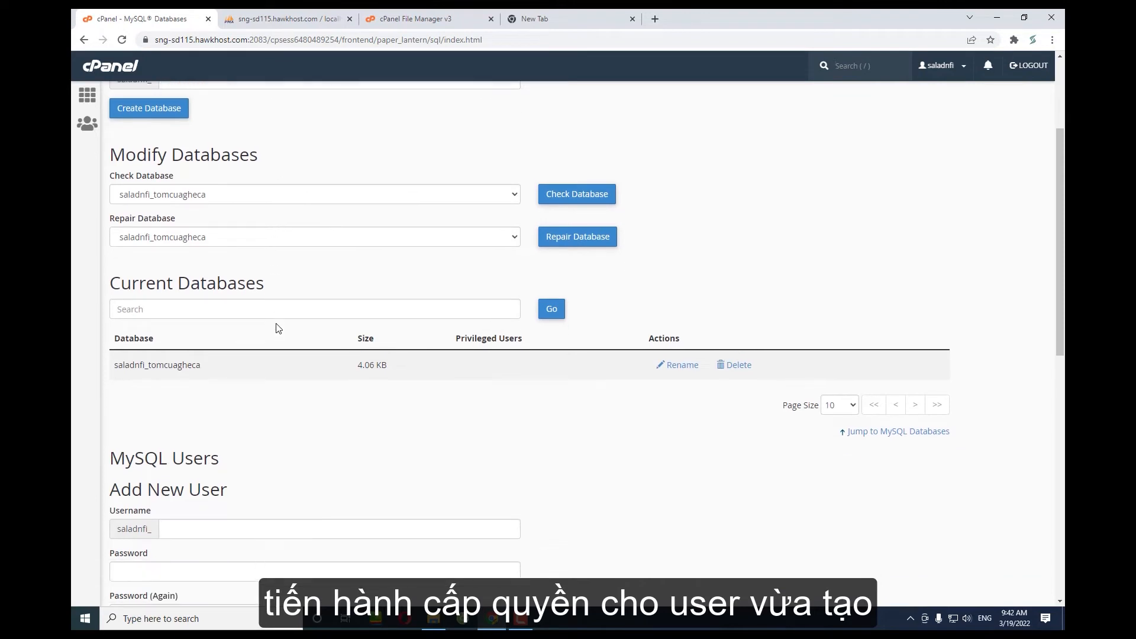
scroll(268, 324, down, 5)
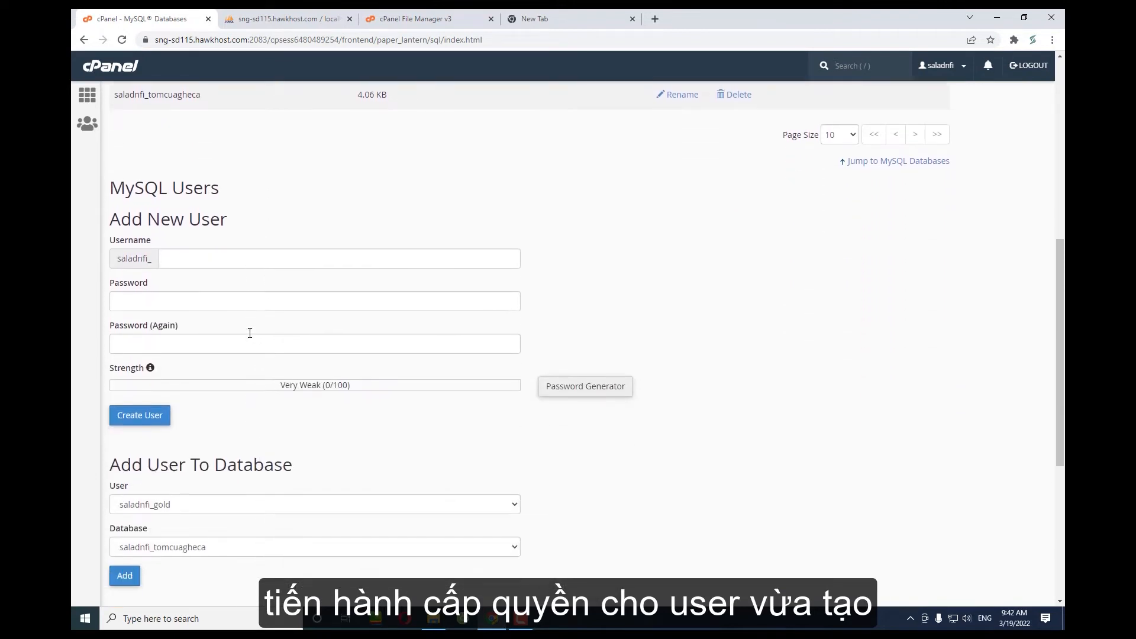
drag(111, 372, 345, 386)
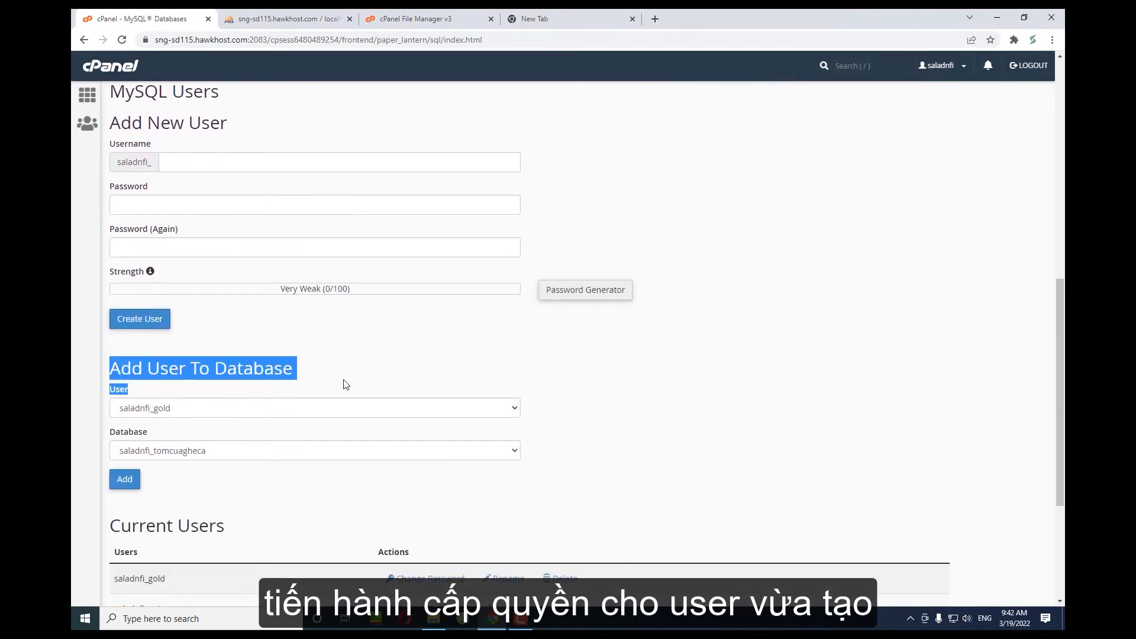
click(208, 411)
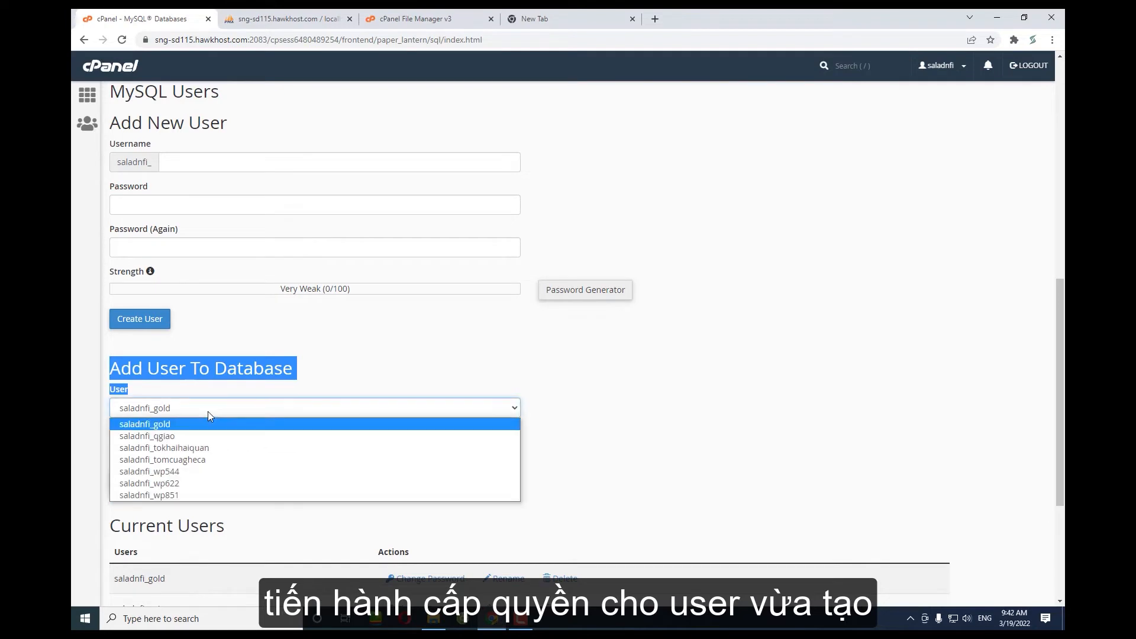
click(201, 461)
click(208, 454)
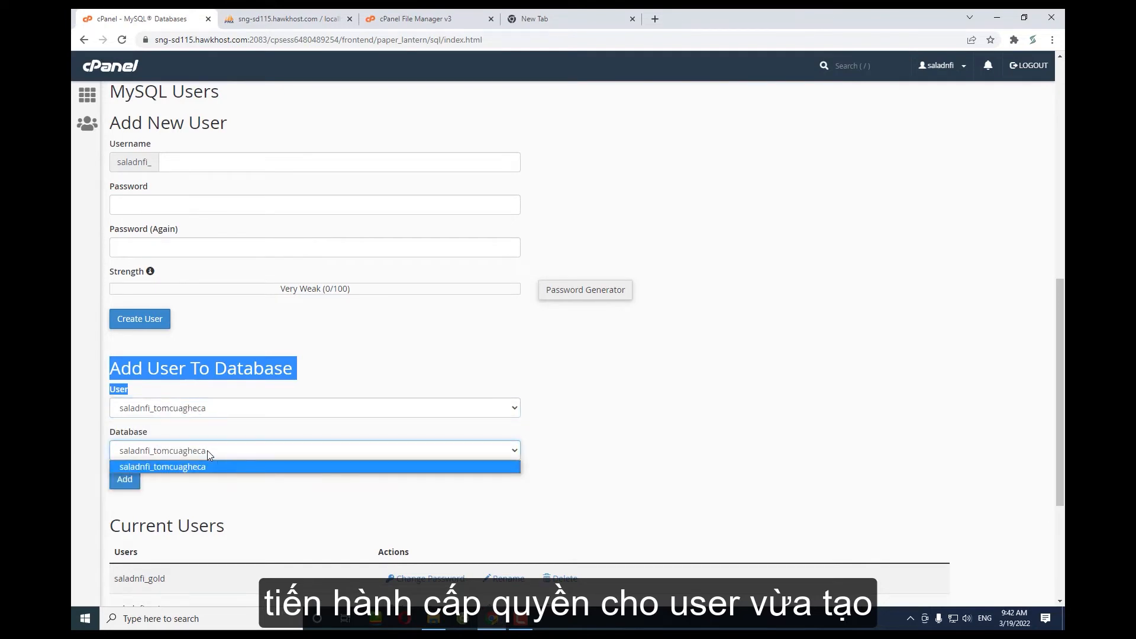
click(193, 465)
click(201, 392)
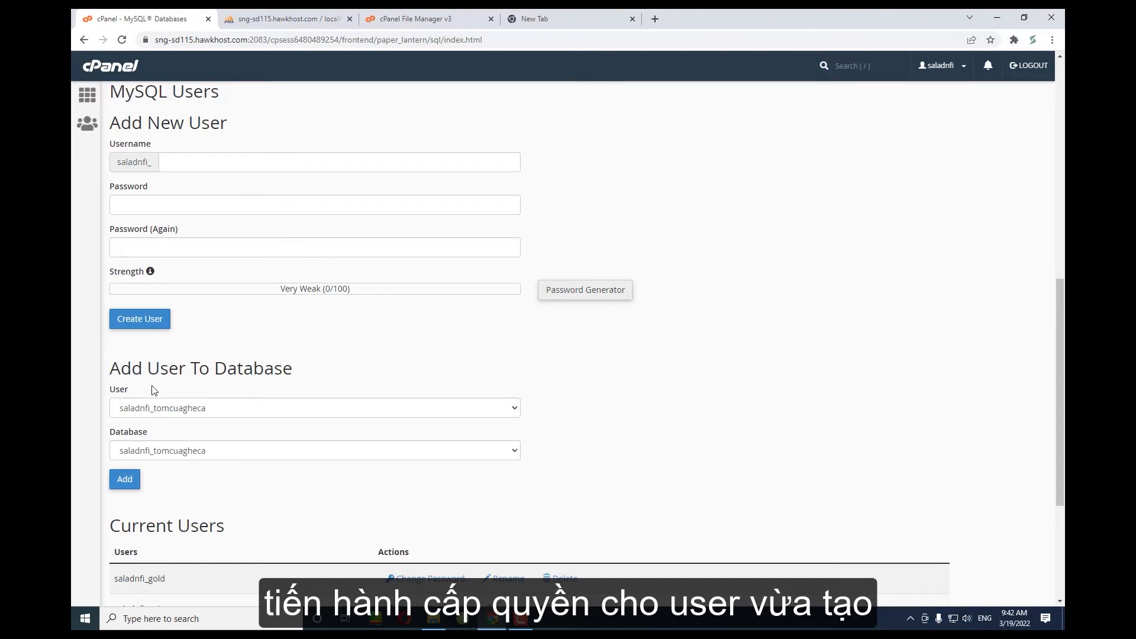
drag(147, 393, 103, 391)
click(125, 479)
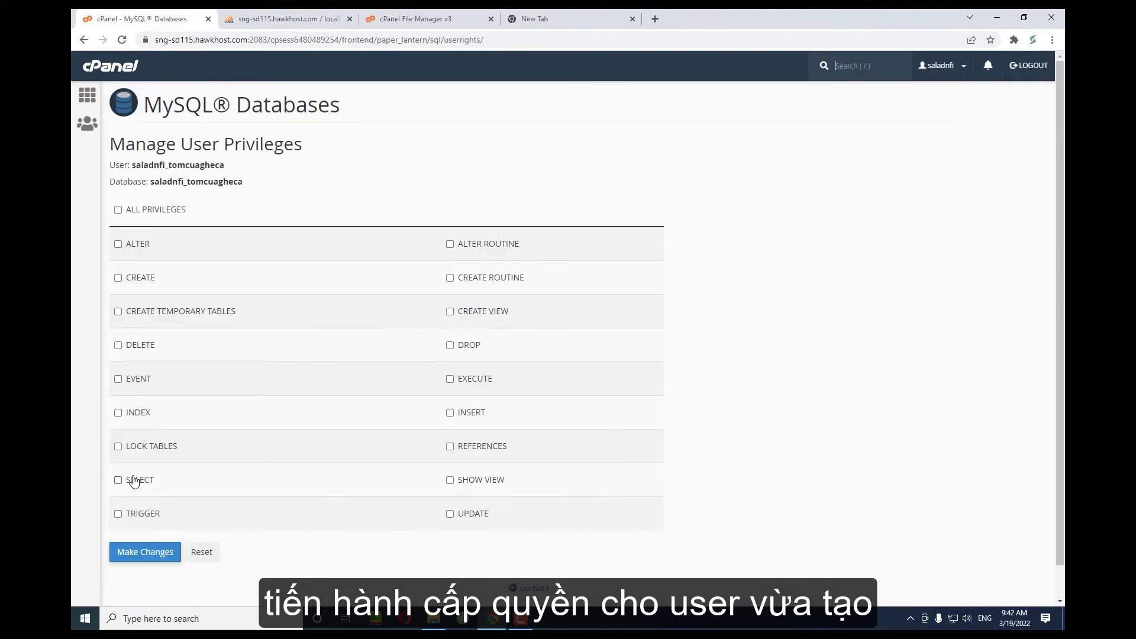
Grant the user all privileges on the database, save the changes and check the database's privileged users in the overview.
click(119, 212)
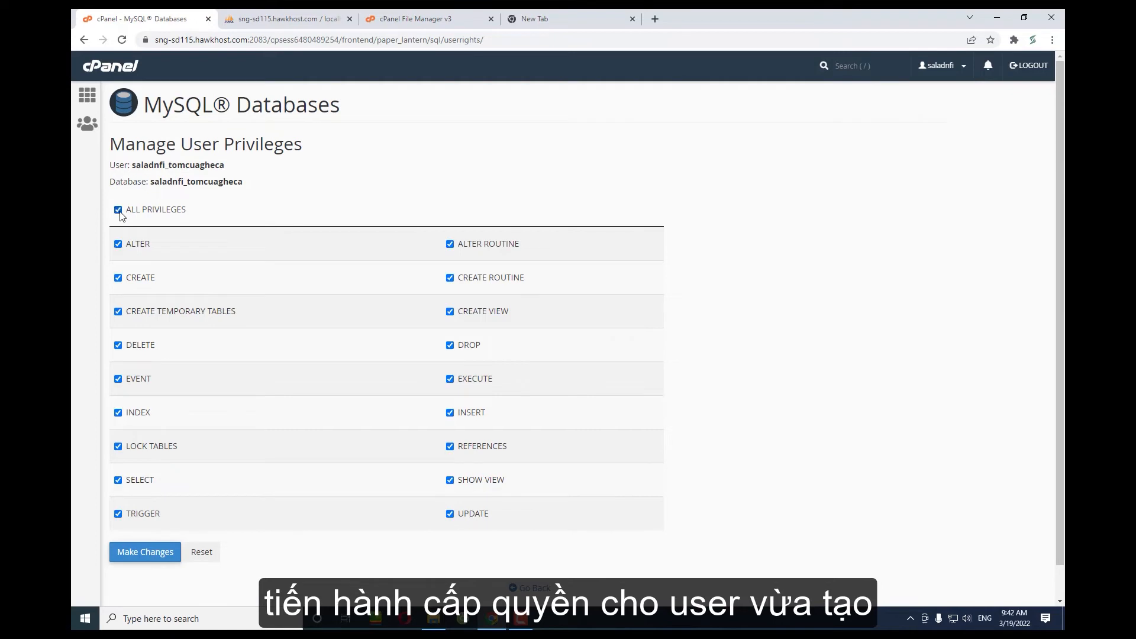
click(169, 555)
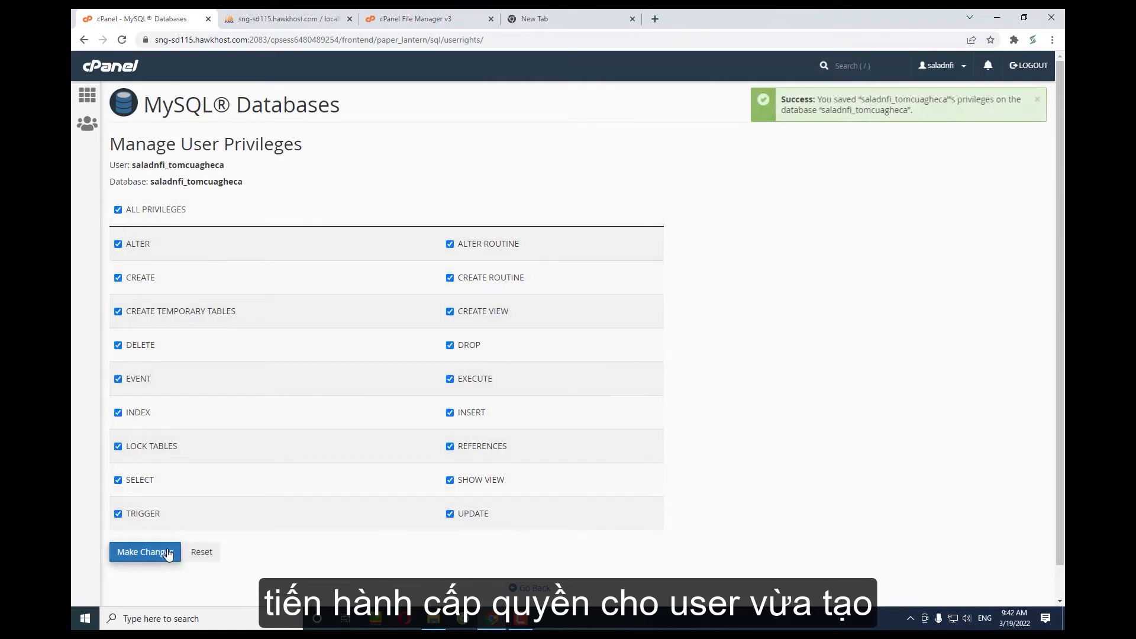
click(538, 589)
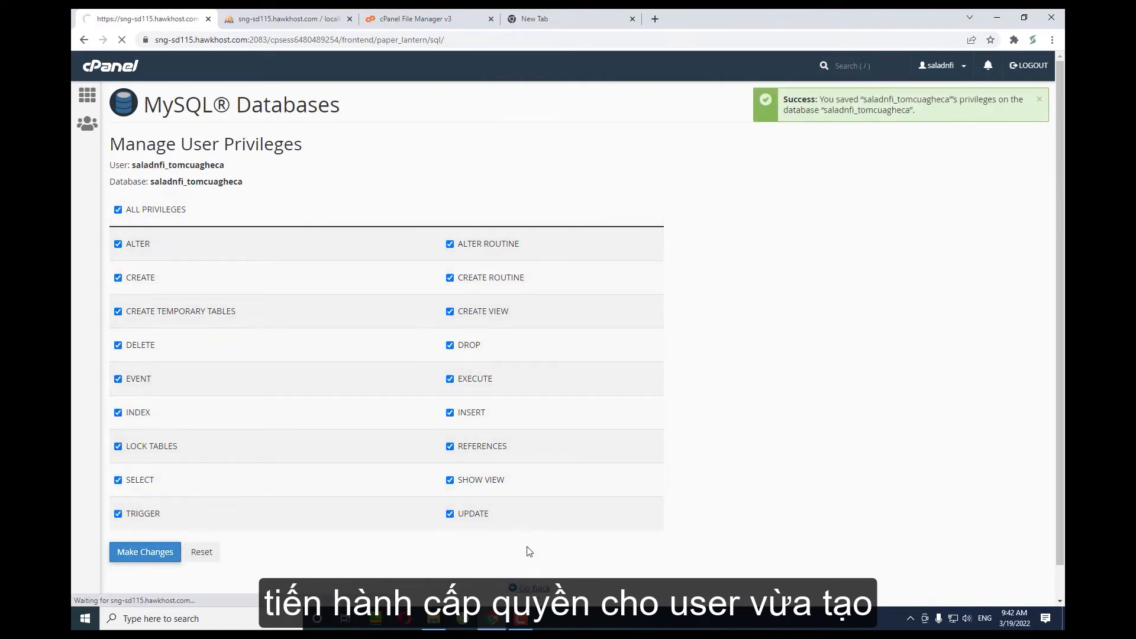
scroll(494, 449, down, 2)
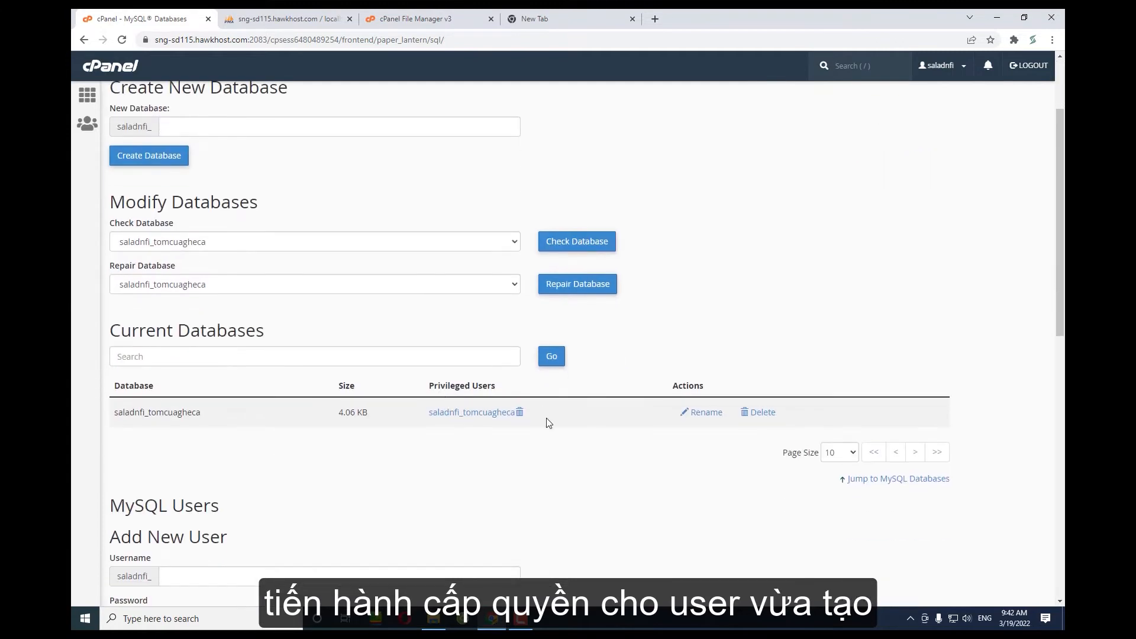
drag(428, 386, 508, 388)
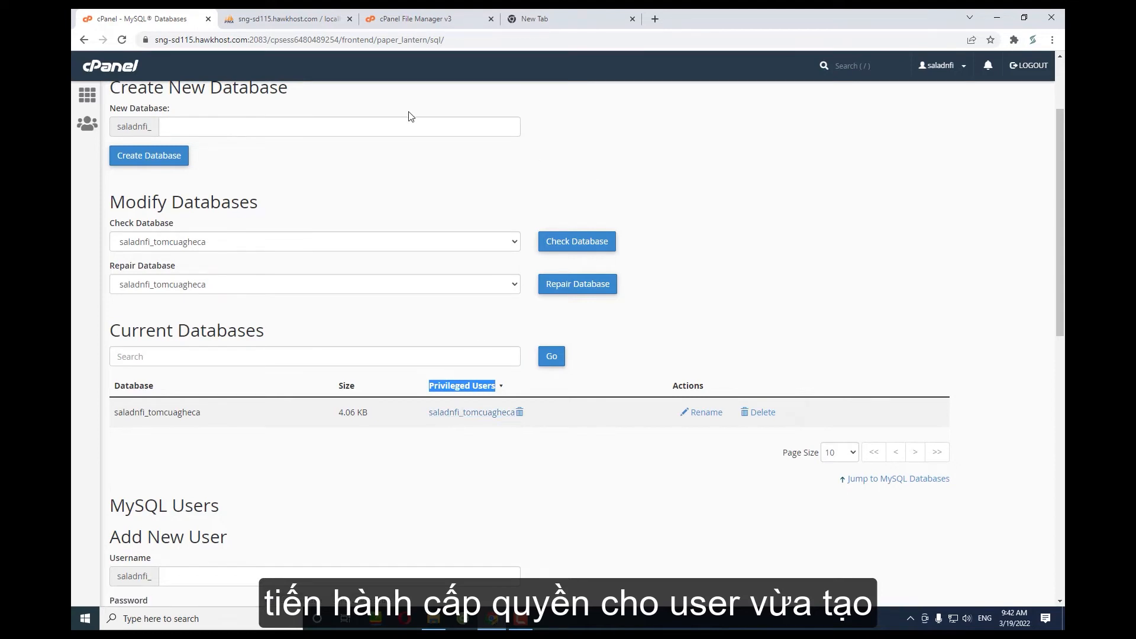
Close the outdated phpMyAdmin tab, open the cPanel home page in a new tab and launch phpMyAdmin again from there.
click(298, 18)
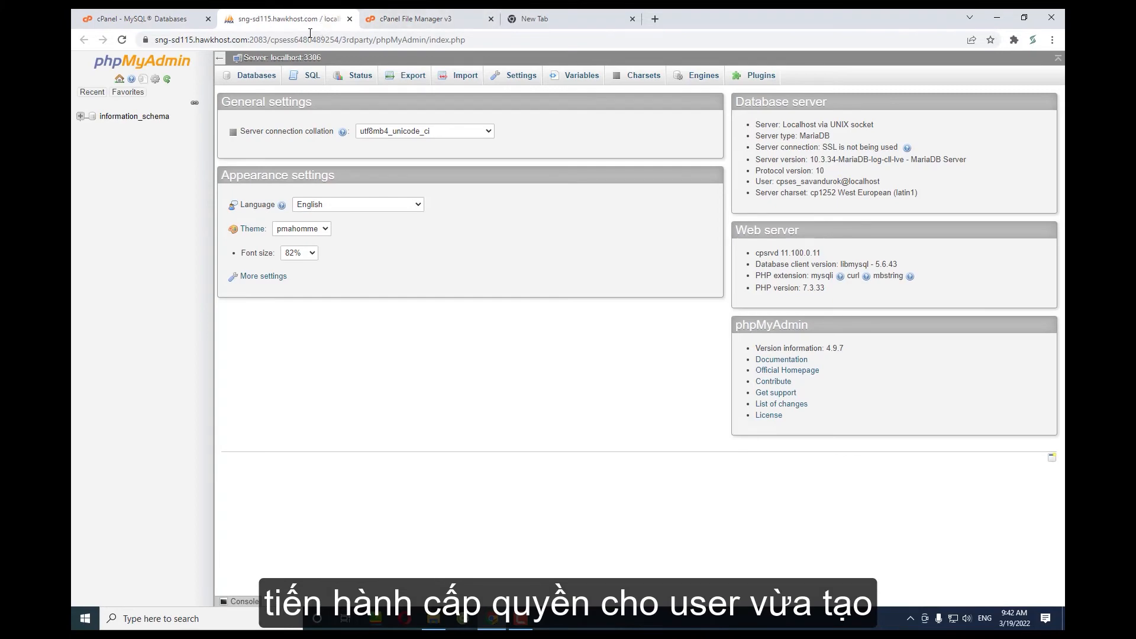
click(349, 18)
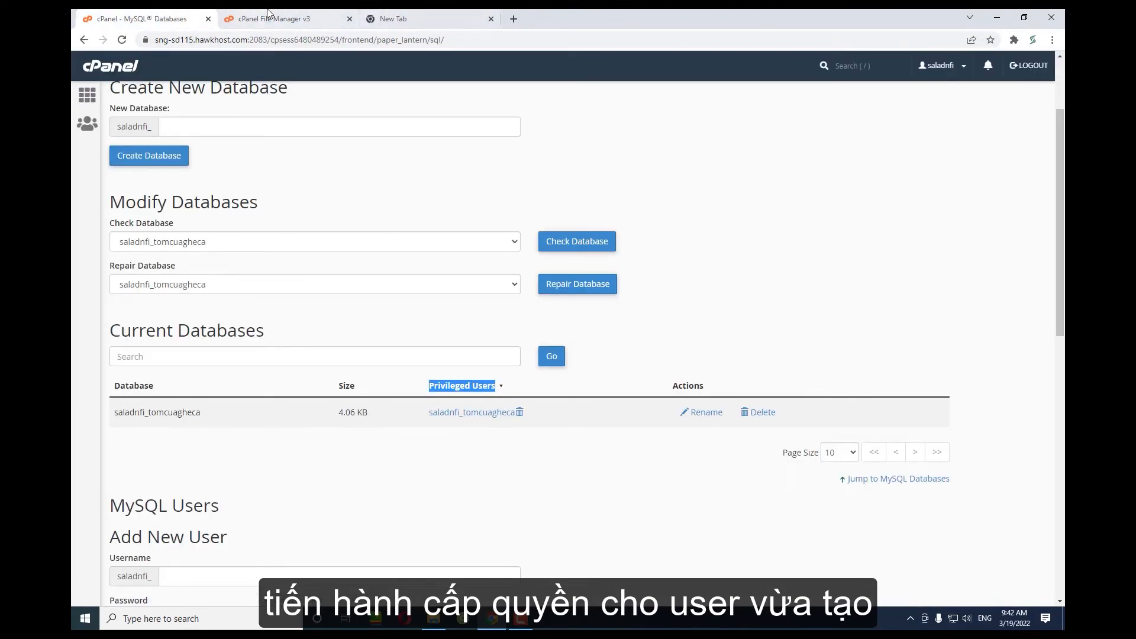
right_click(94, 80)
click(127, 99)
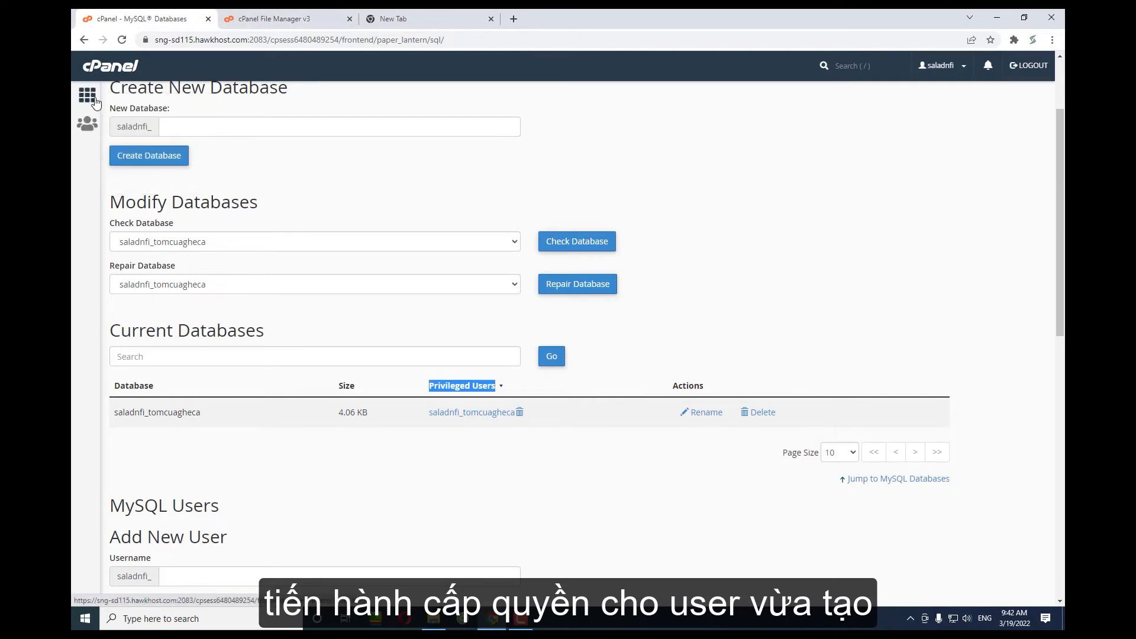
click(266, 14)
scroll(183, 331, down, 5)
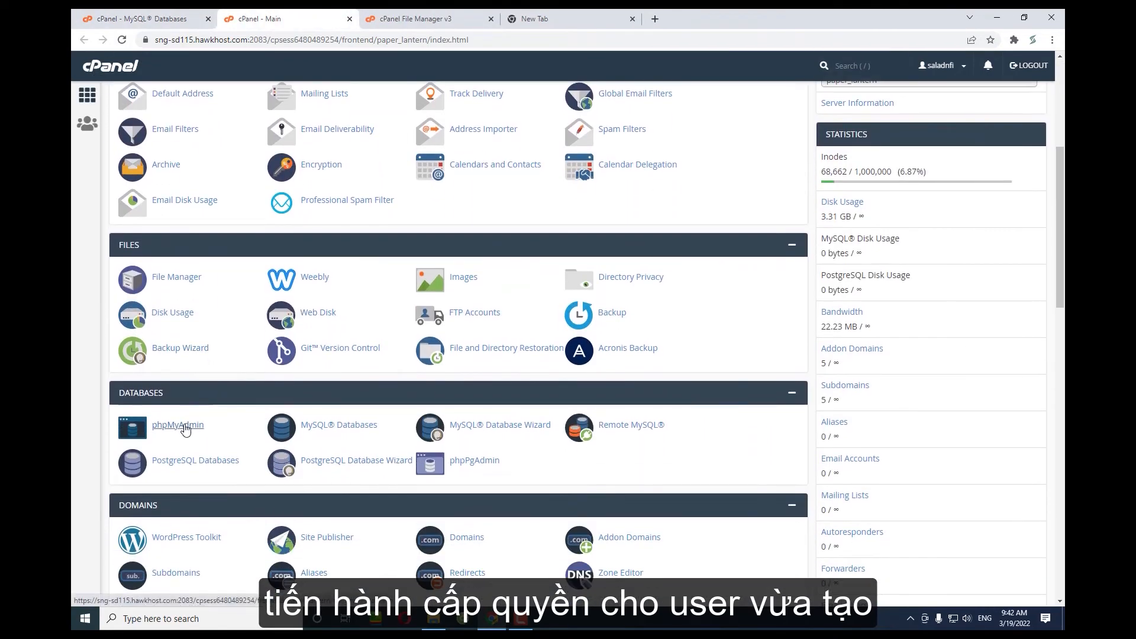
click(178, 425)
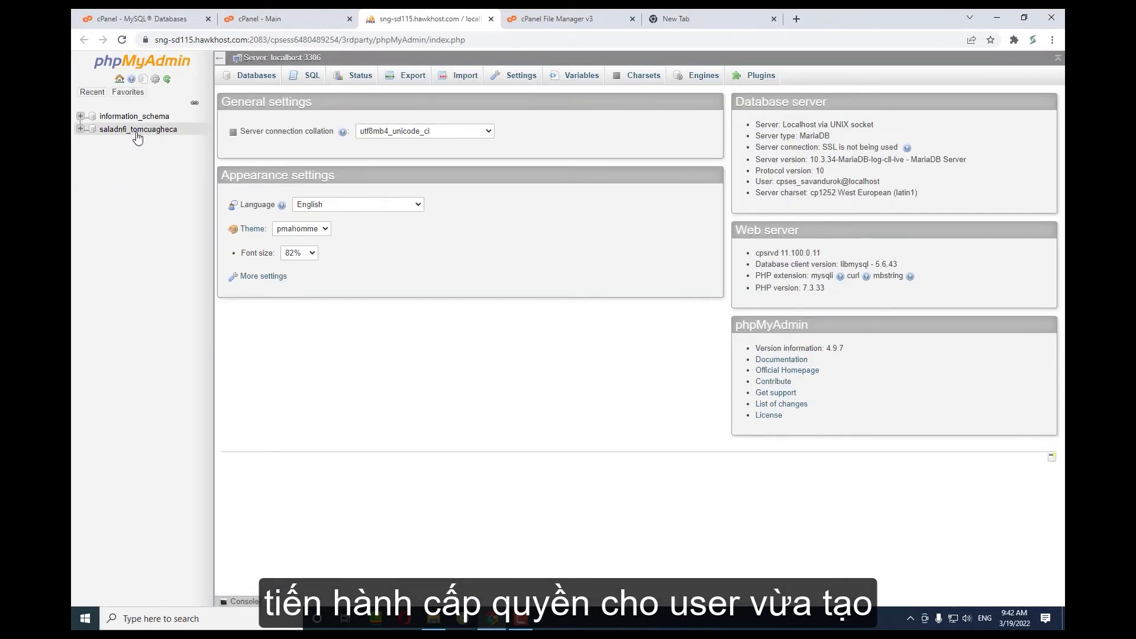
drag(188, 130, 102, 131)
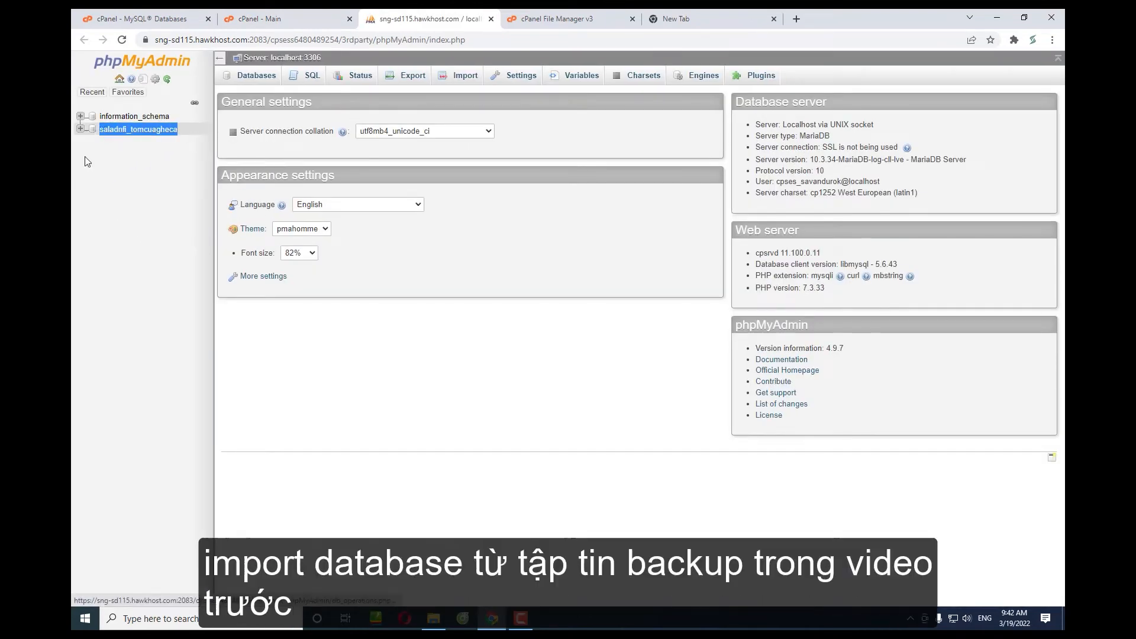
click(280, 118)
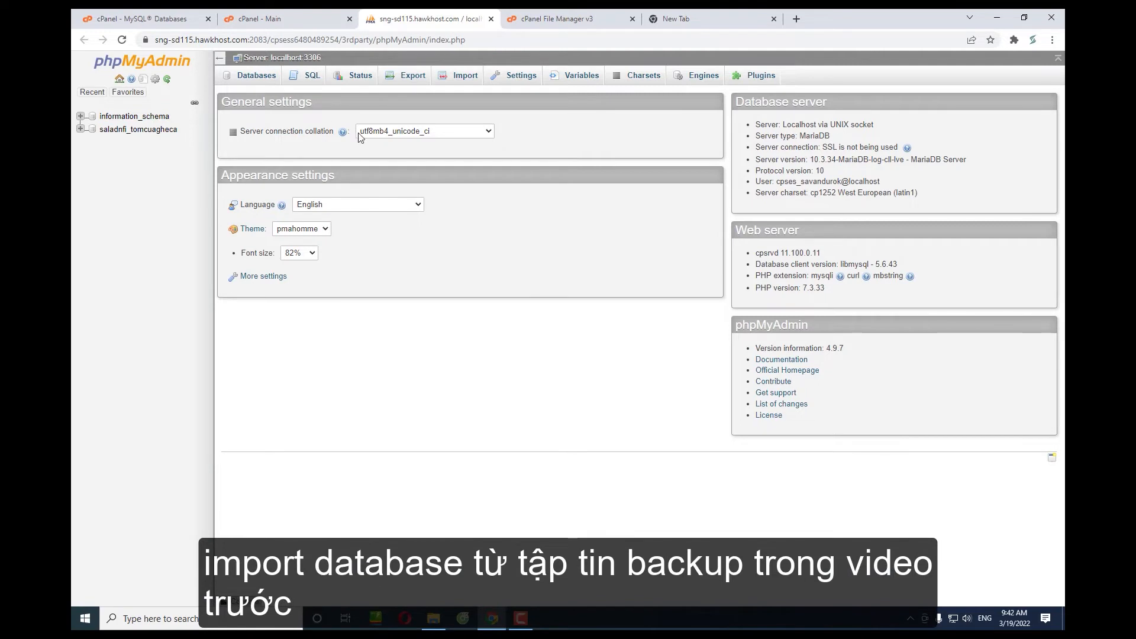
Import saladnfi_wp851.sql from the tomcuagheca folder on drive C and display the tables of the saladnfi_tomcuagheca database.
click(460, 79)
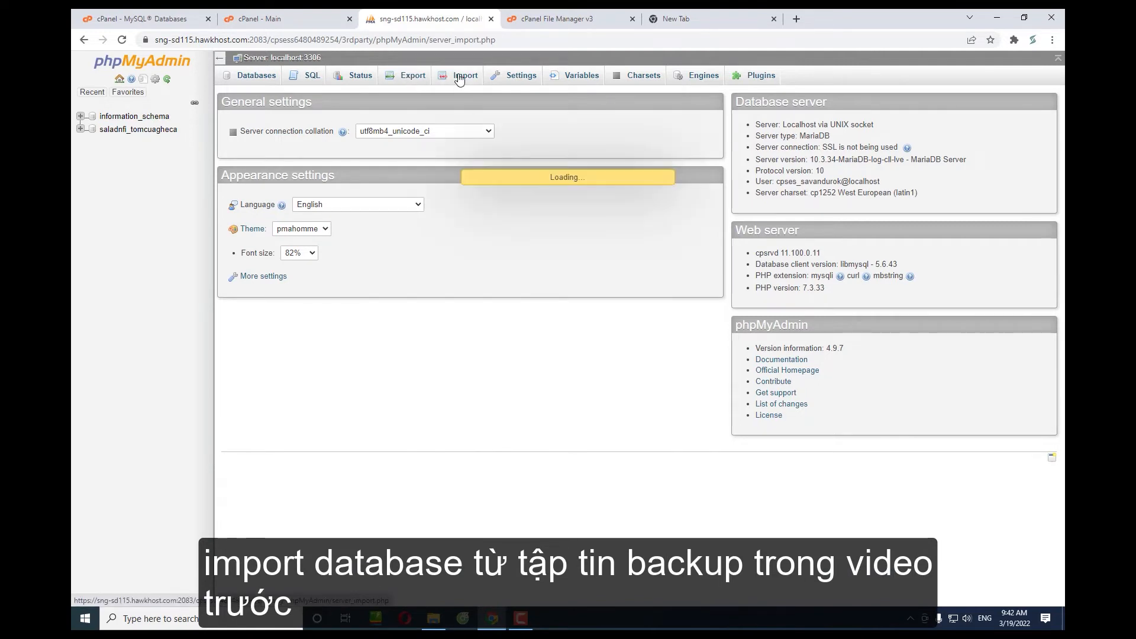
click(346, 199)
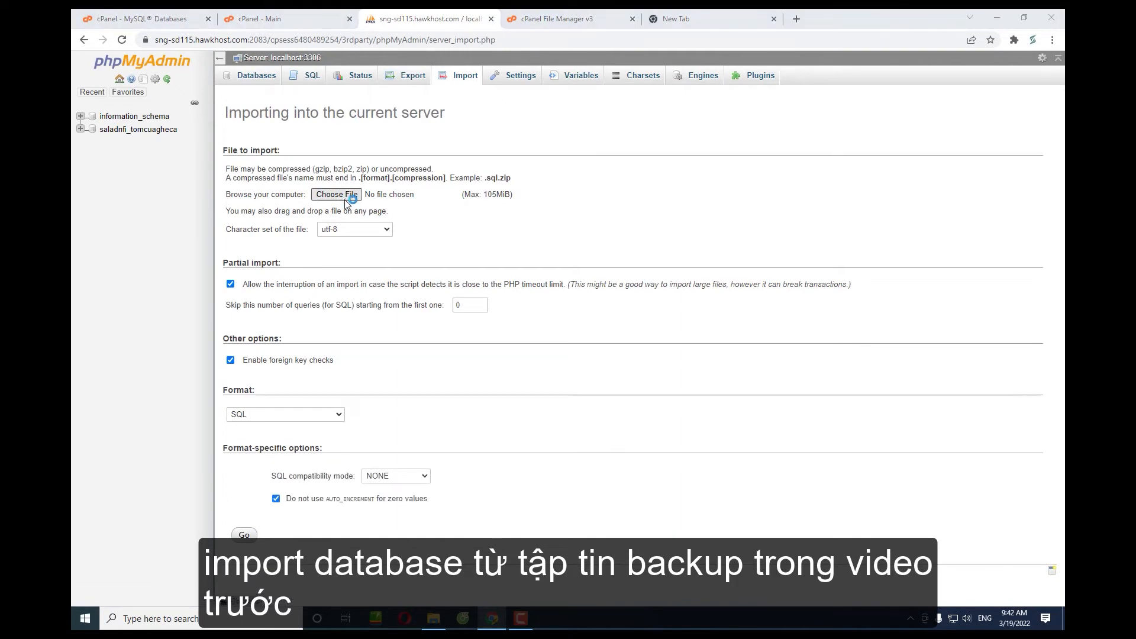
click(357, 440)
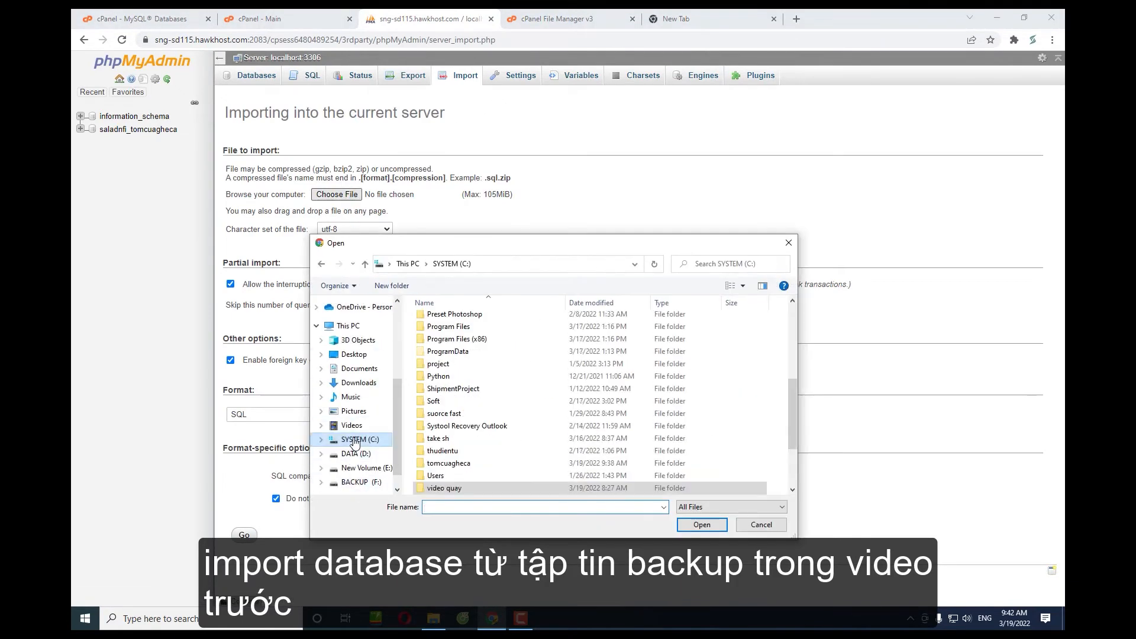
double_click(448, 464)
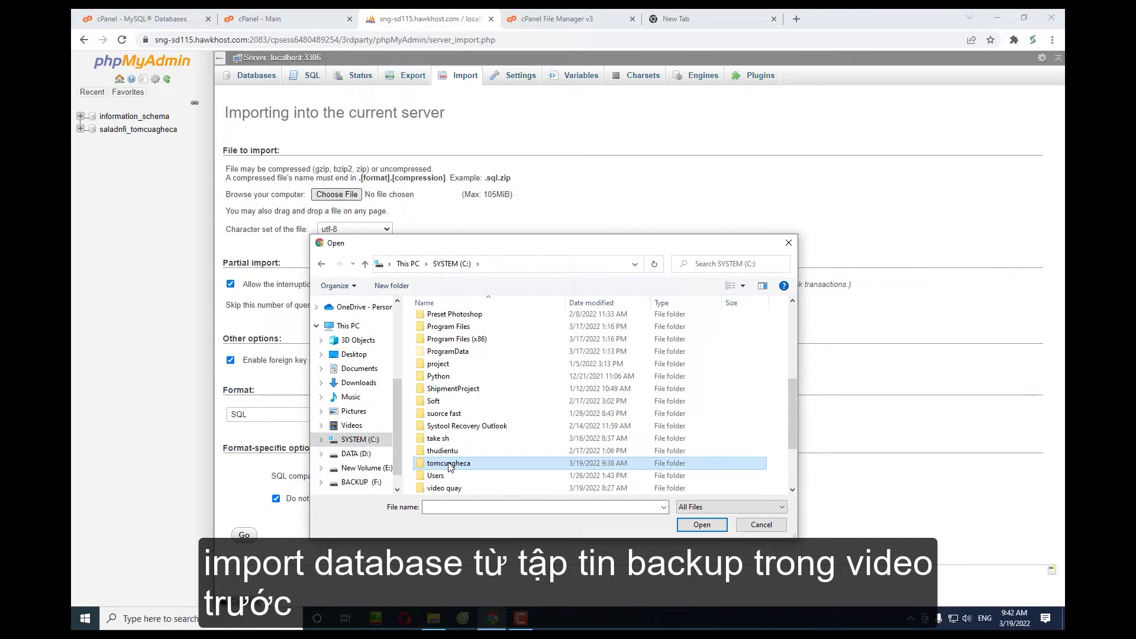
click(439, 325)
double_click(439, 325)
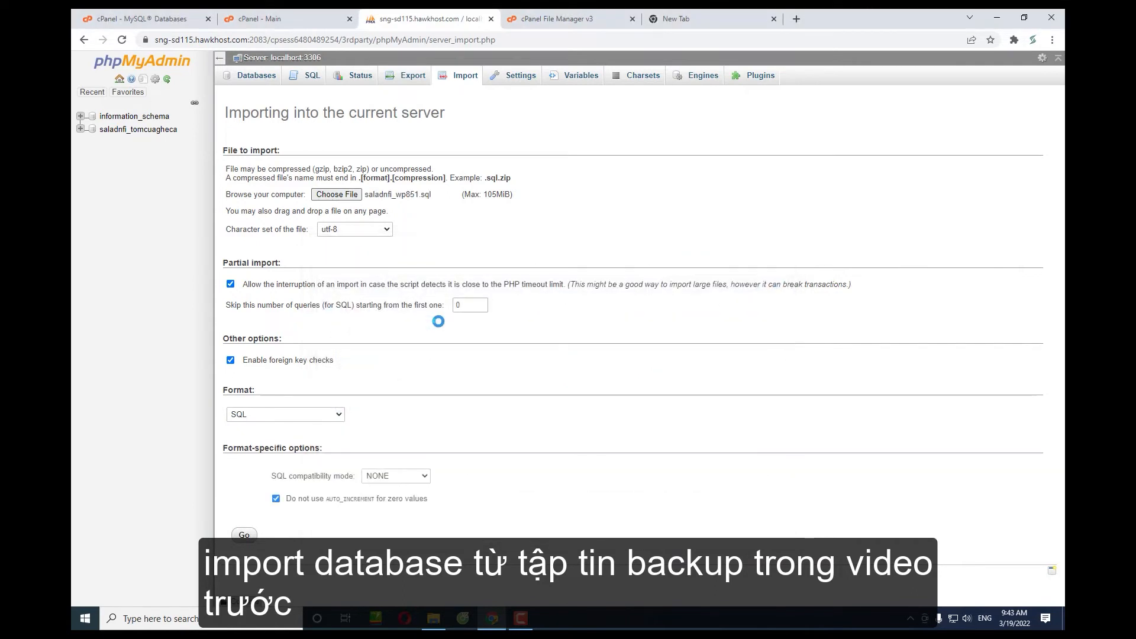
click(243, 536)
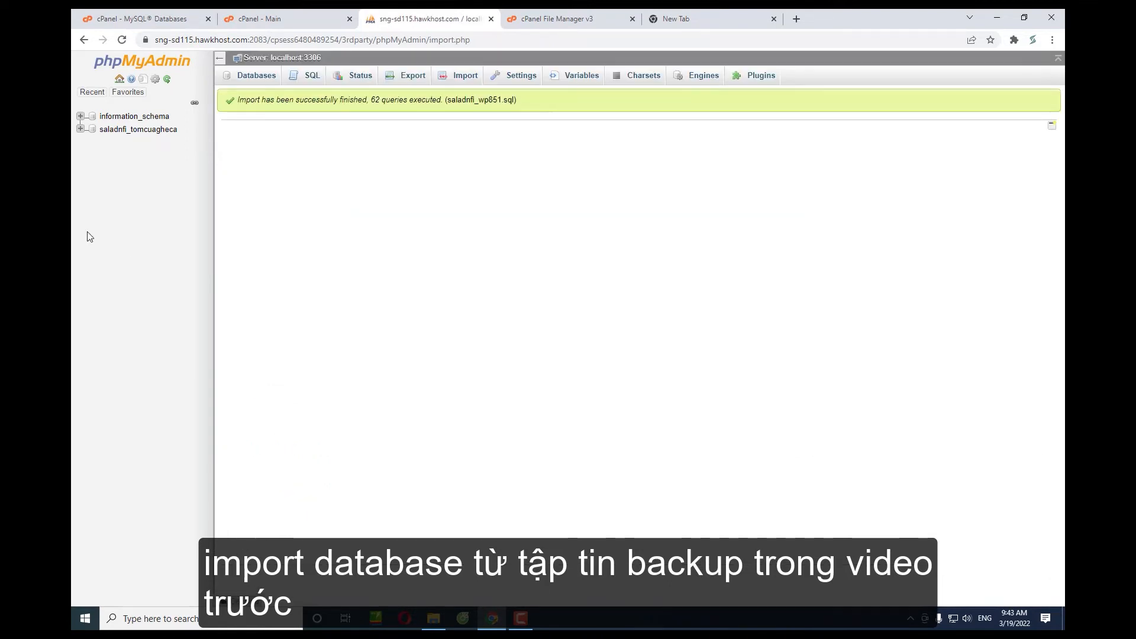
click(80, 129)
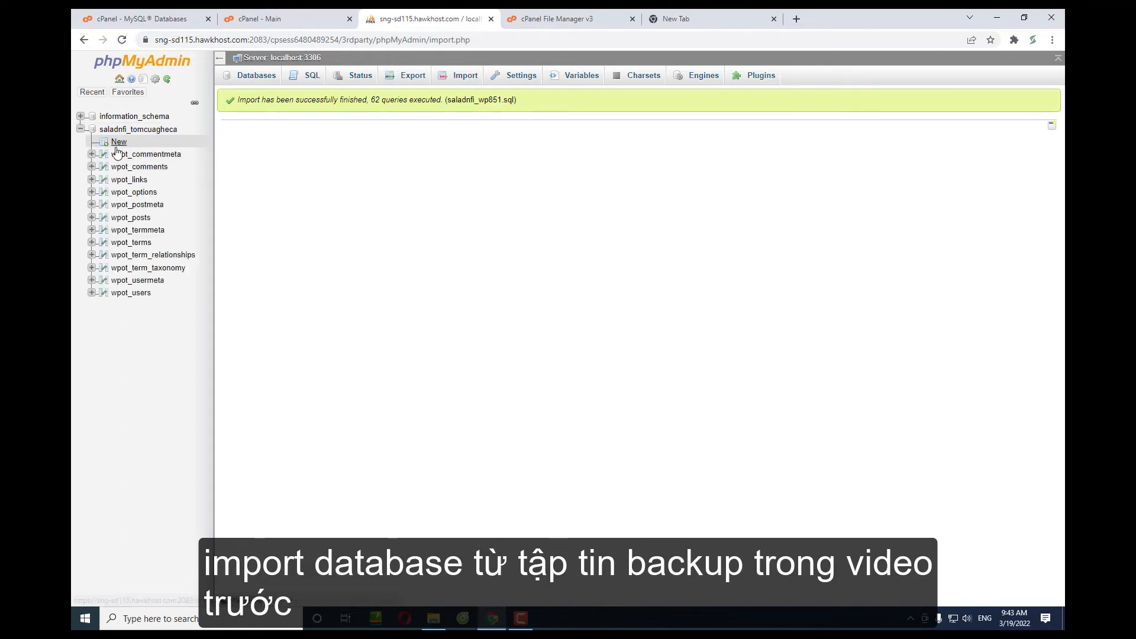
click(119, 130)
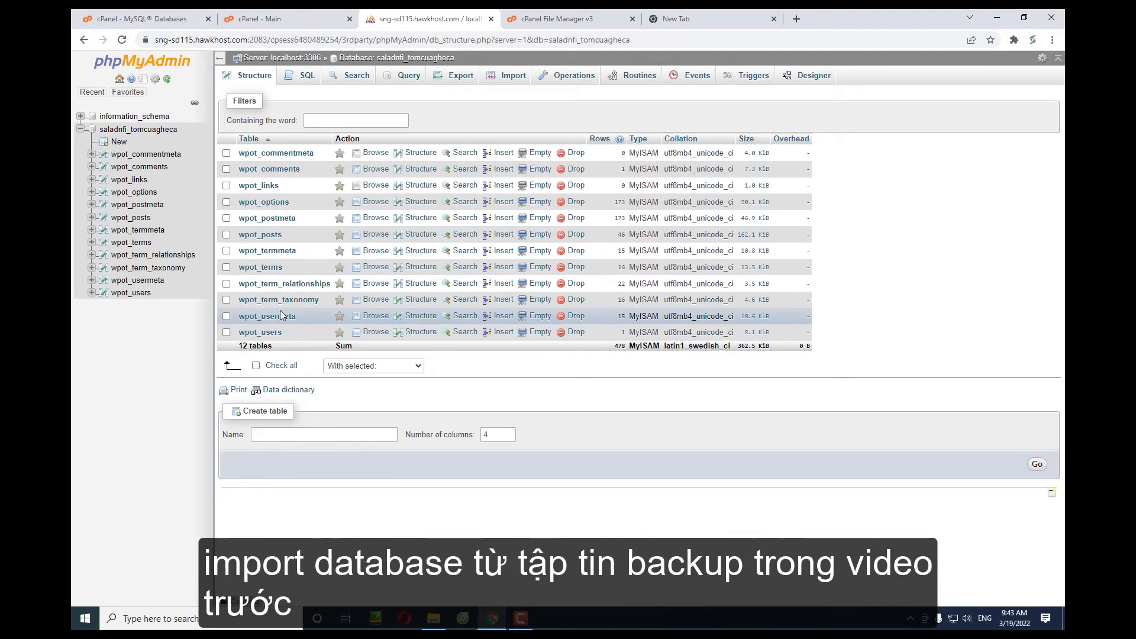
In the File Manager, open wp-config.php from the tomcuagheca.com folder for editing with utf-8 encoding.
click(527, 13)
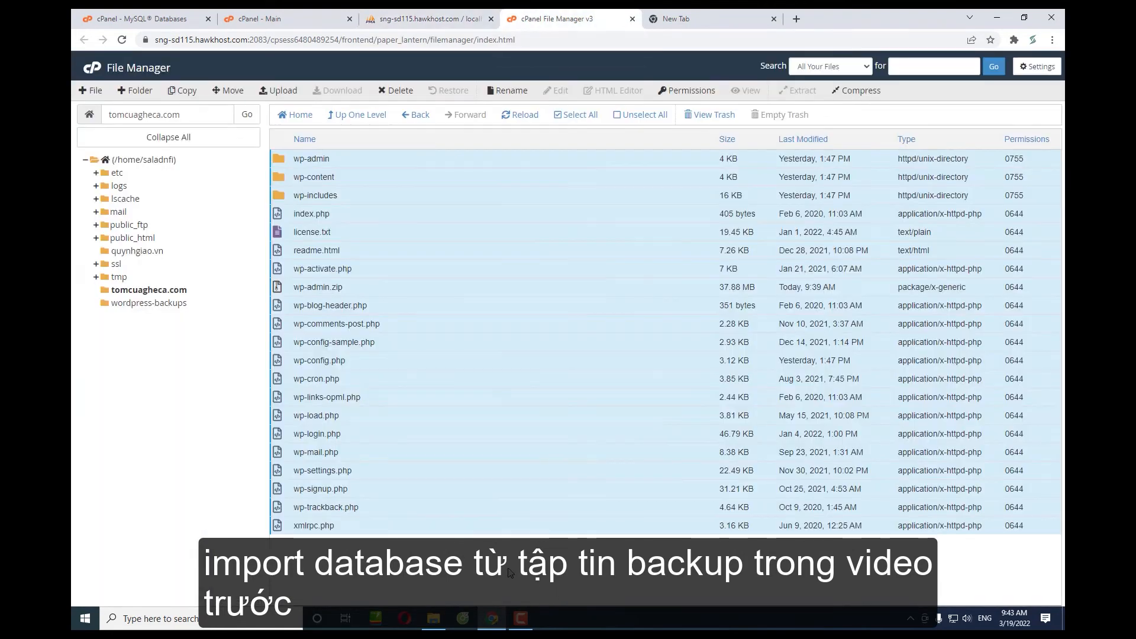
click(356, 177)
click(319, 397)
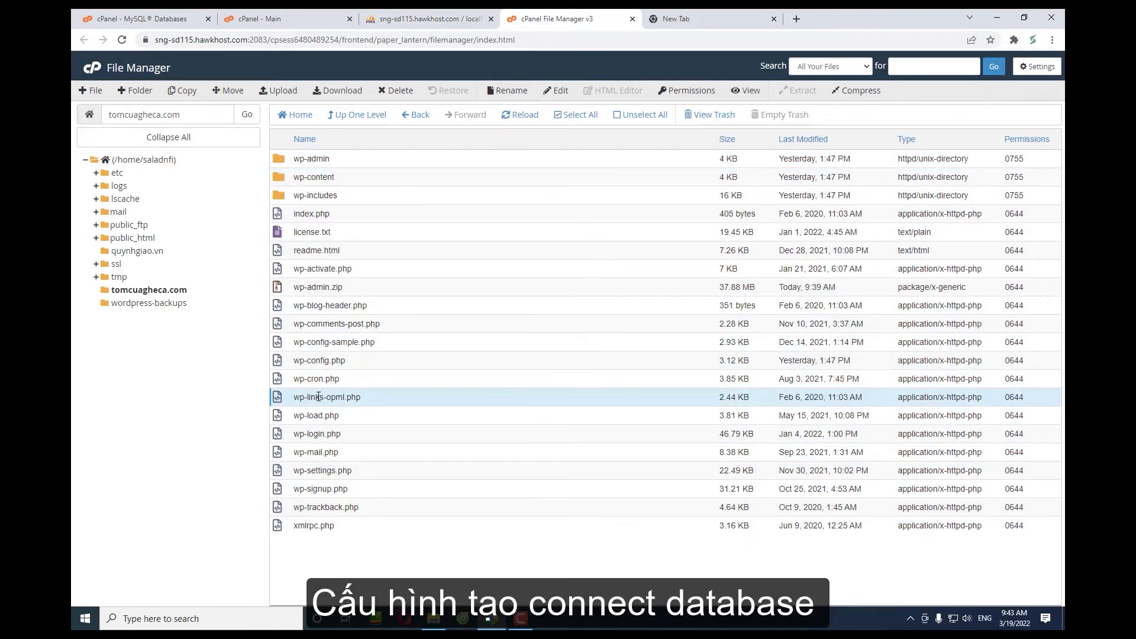
click(320, 360)
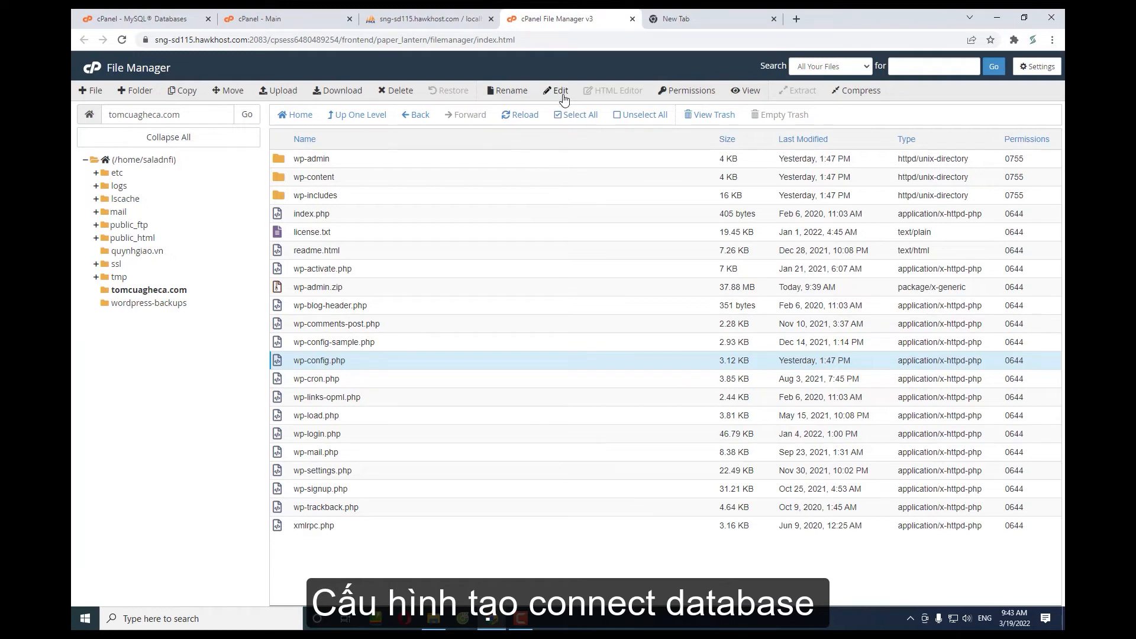
click(302, 361)
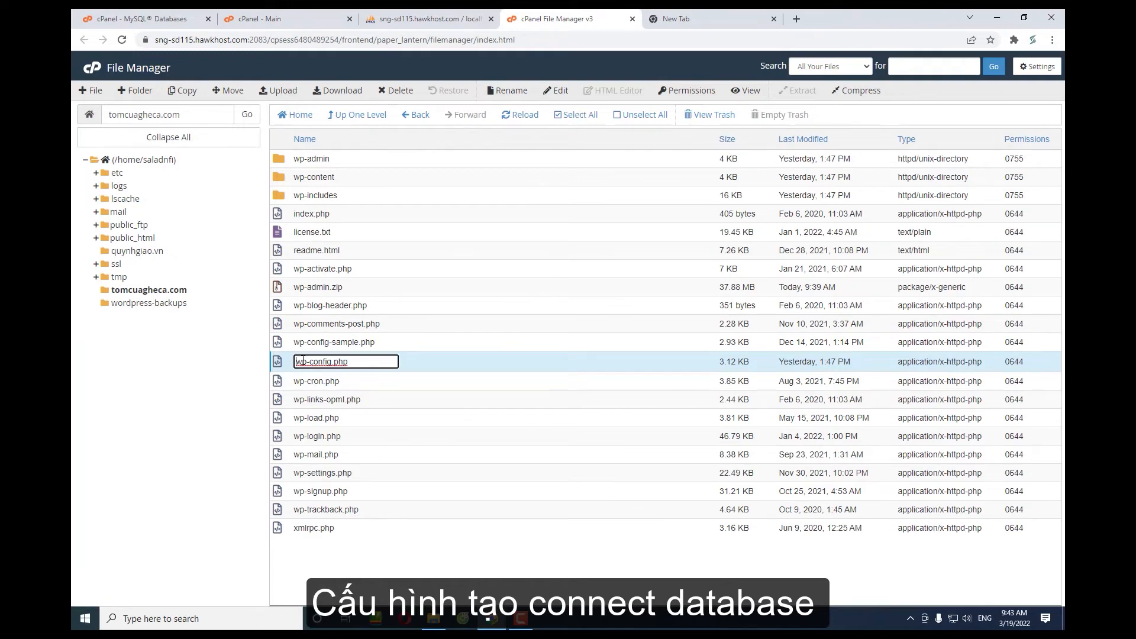
key(Escape)
click(285, 362)
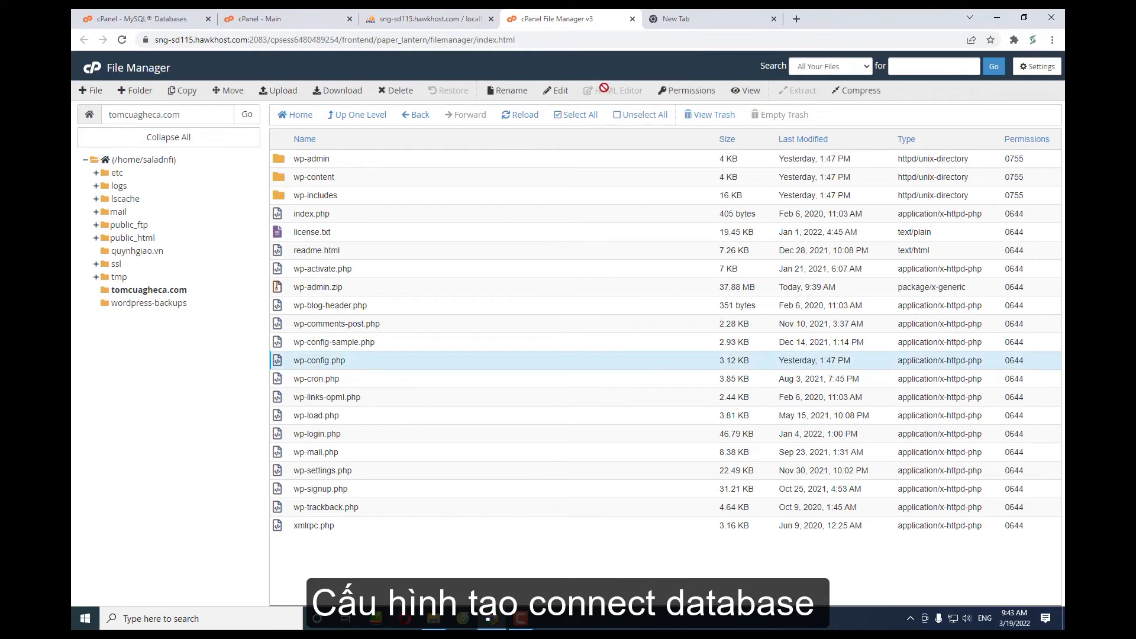
click(560, 92)
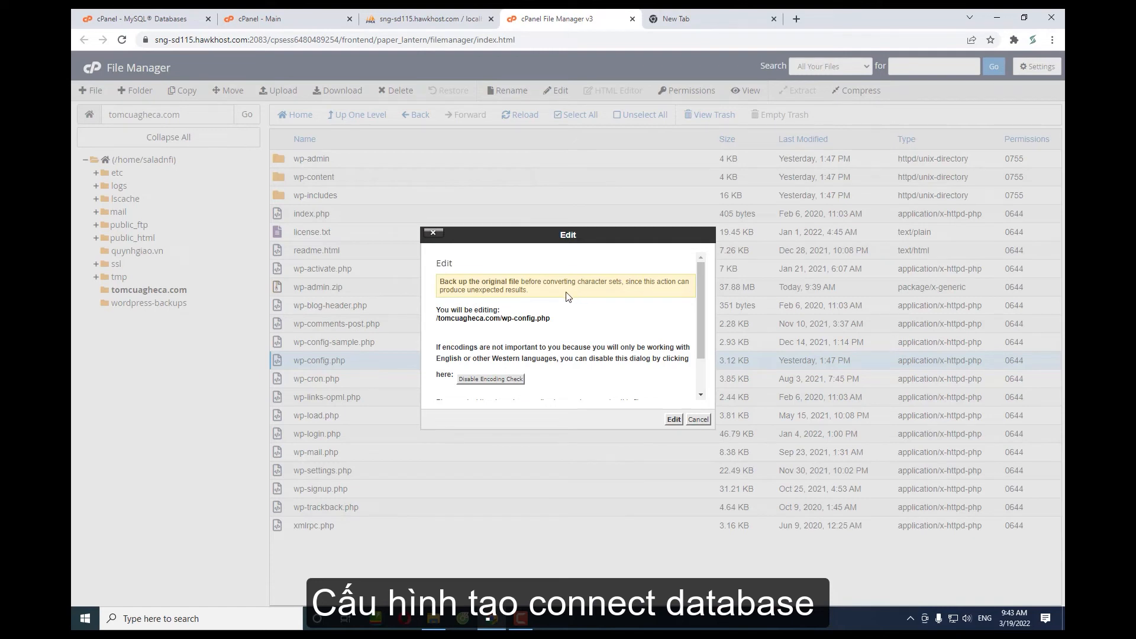
scroll(578, 335, down, 1)
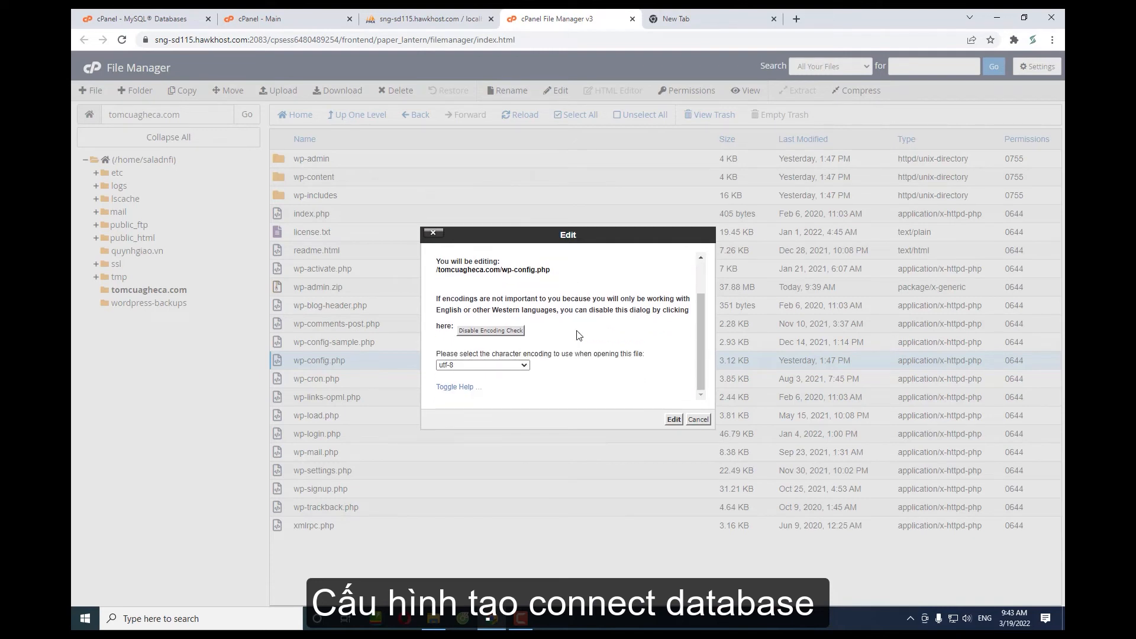
click(674, 419)
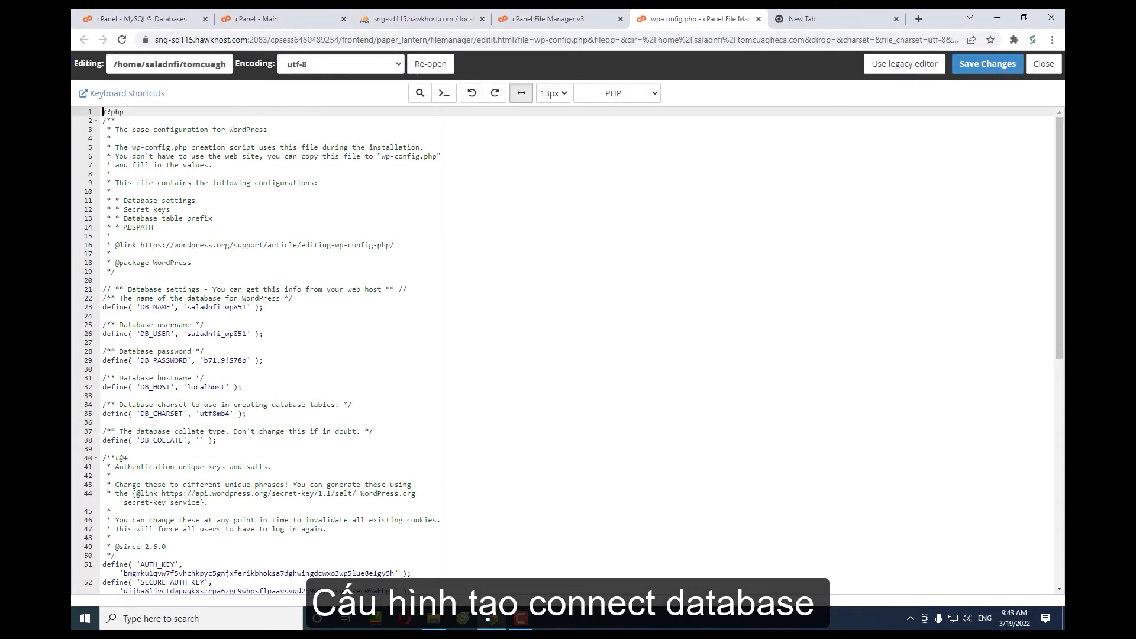
Review the DB_NAME setting in wp-config.php and copy the database name saladnfi_tomcuagheca from the current databases on the MySQL Databases page.
drag(1060, 258, 1064, 358)
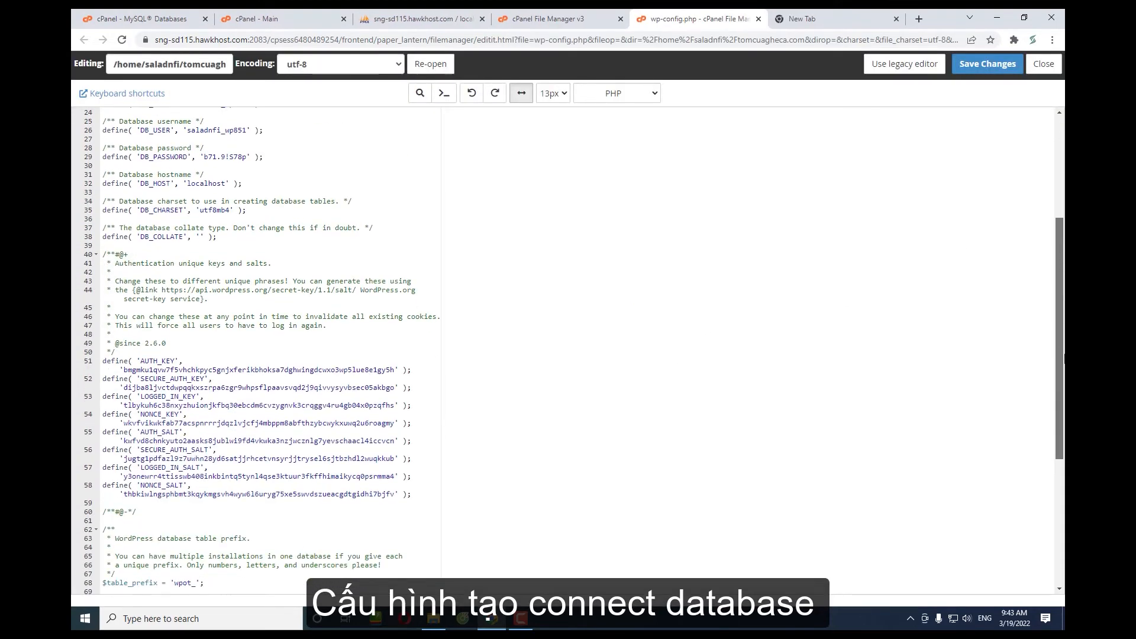
scroll(465, 298, up, 5)
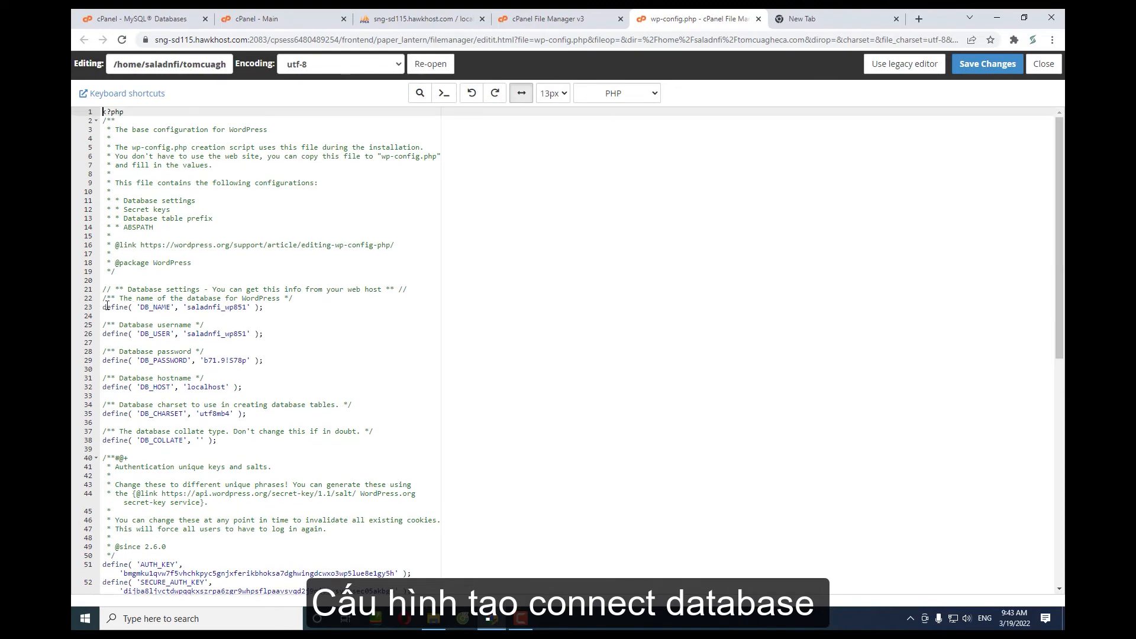
drag(104, 306, 273, 309)
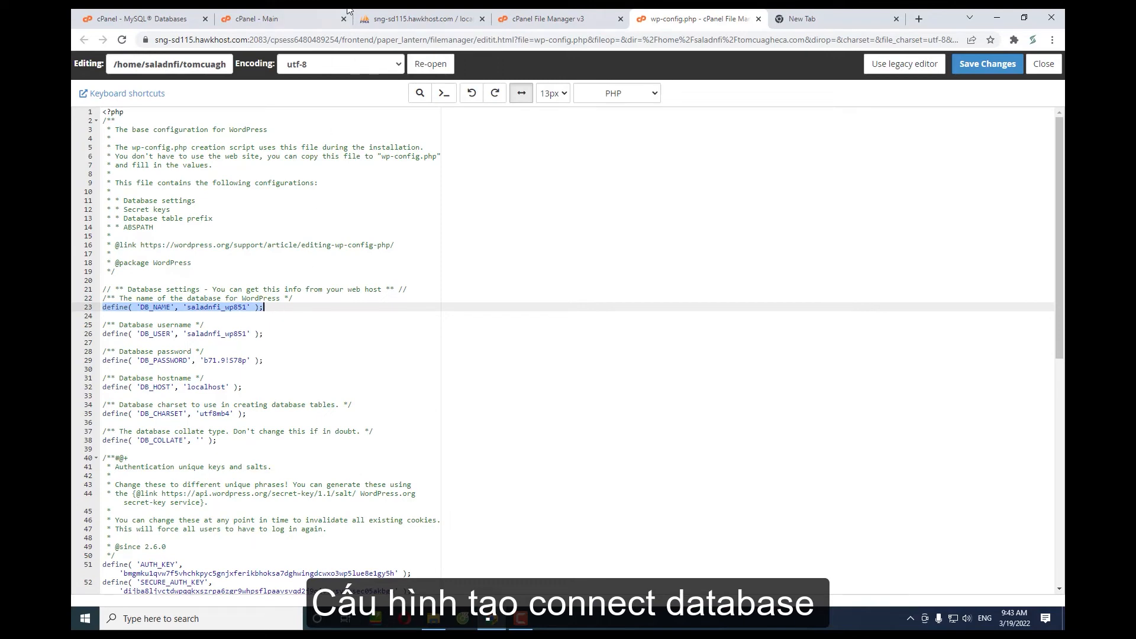
click(267, 18)
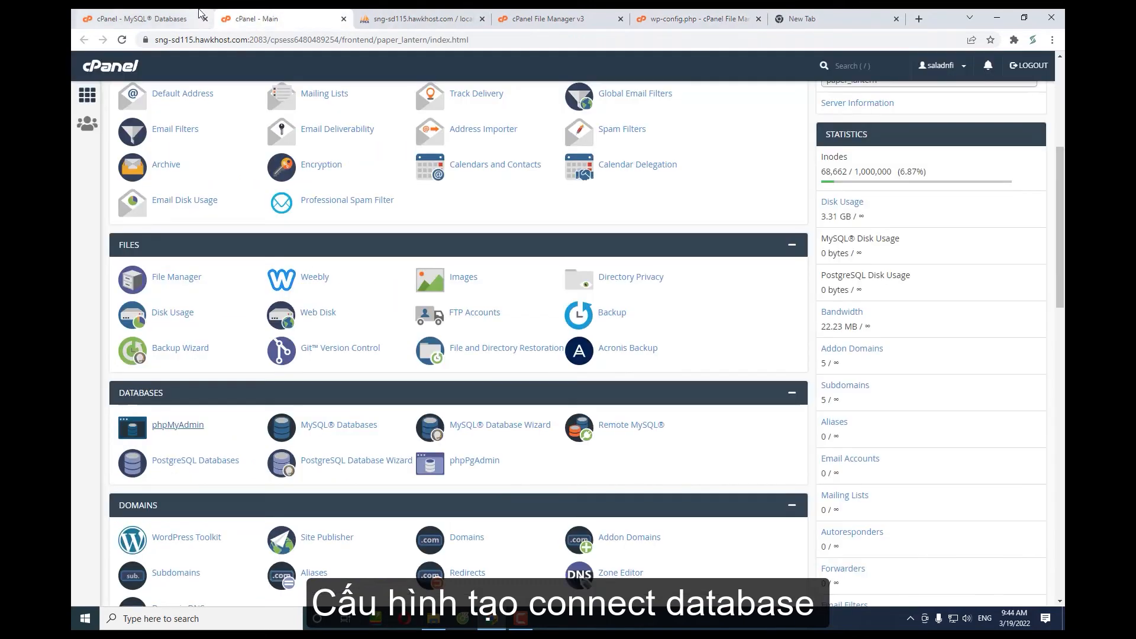
click(390, 18)
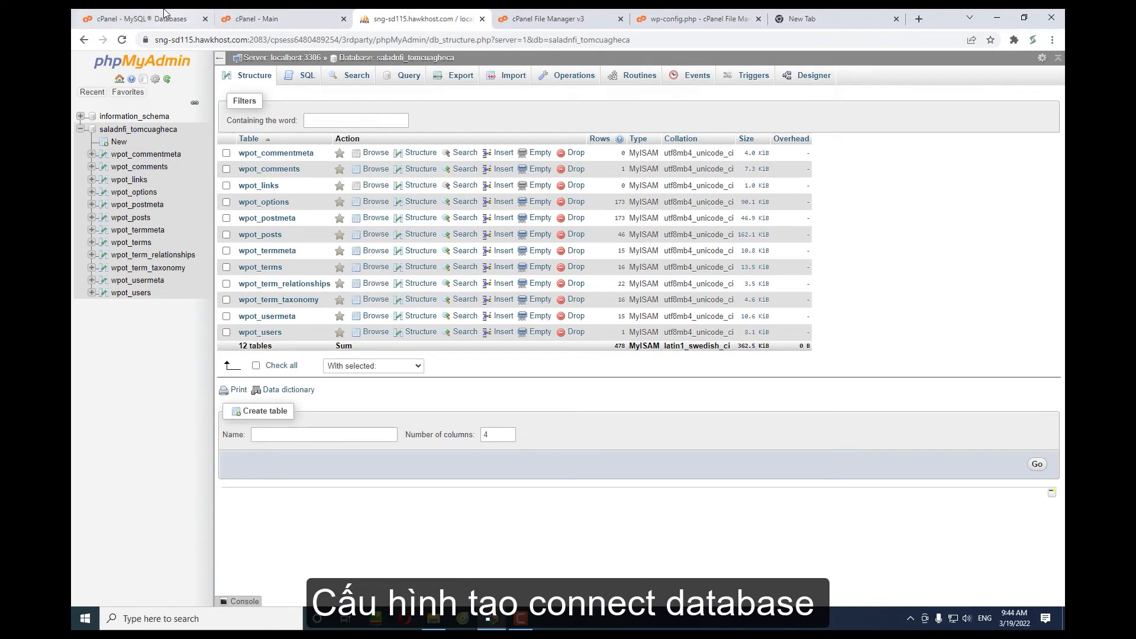
click(133, 13)
scroll(235, 267, down, 2)
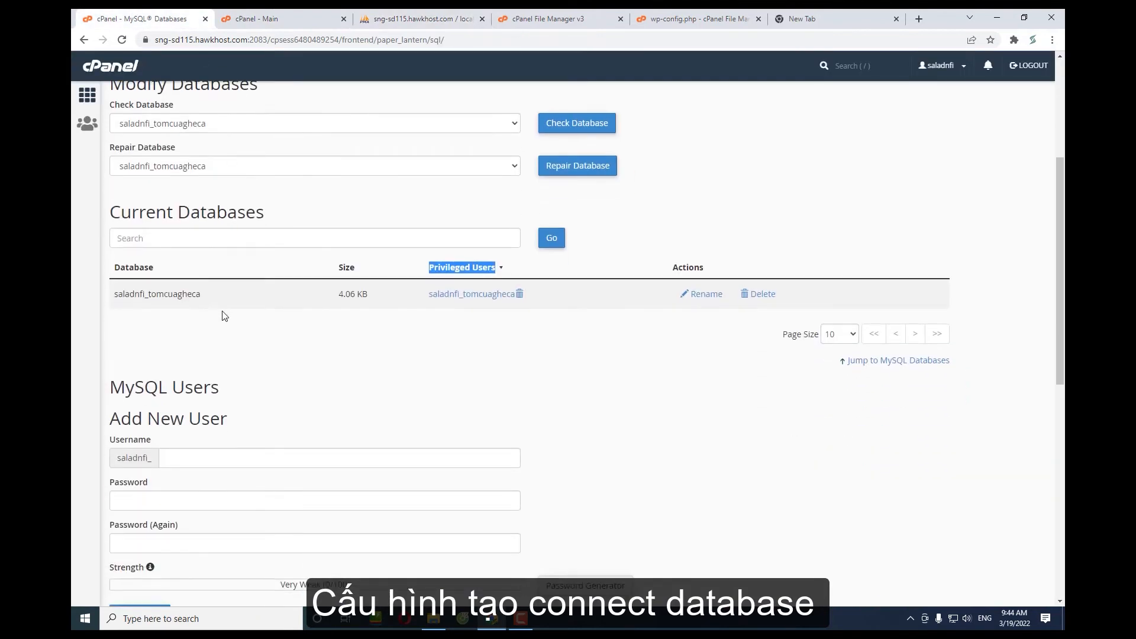
drag(203, 294, 111, 297)
key(ctrl+c)
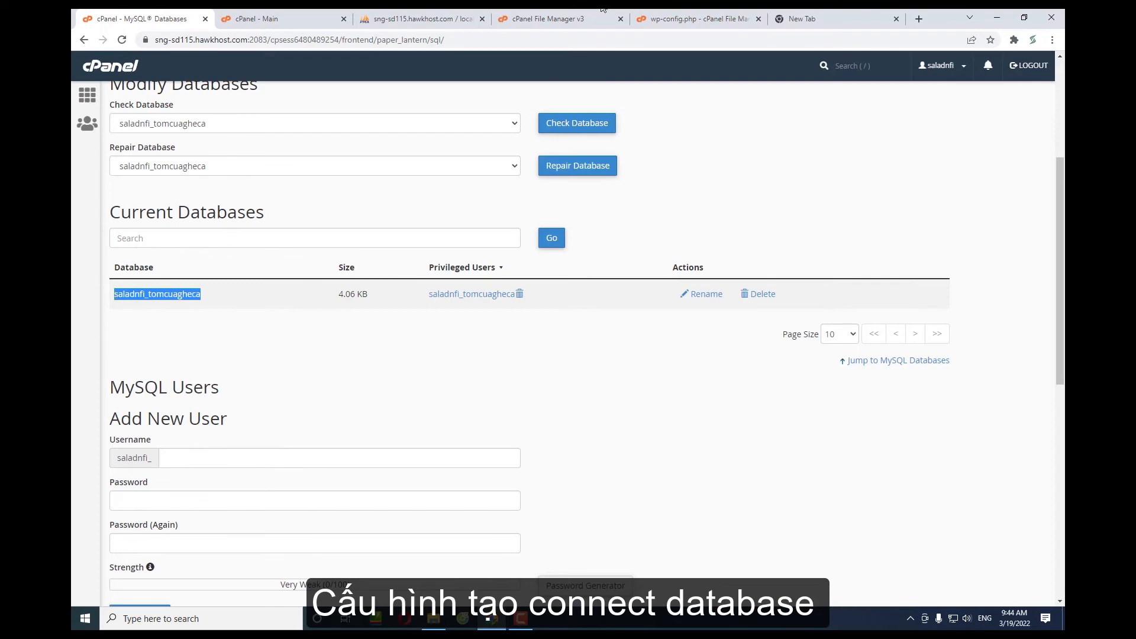
Replace the DB_NAME value in wp-config.php with saladnfi_tomcuagheca.
click(692, 14)
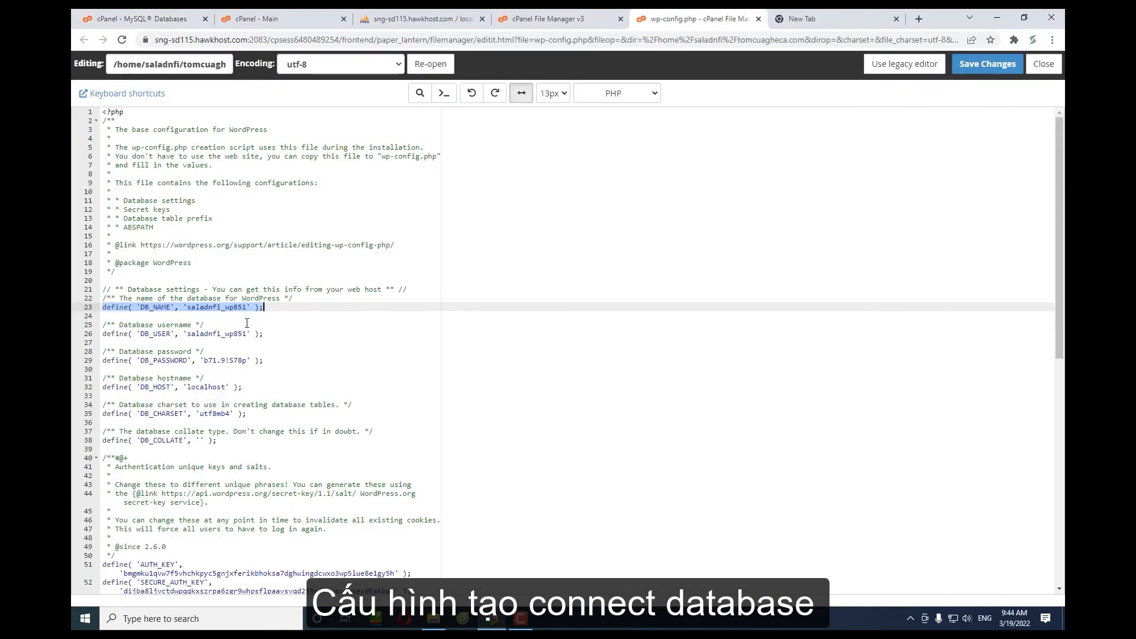
click(315, 311)
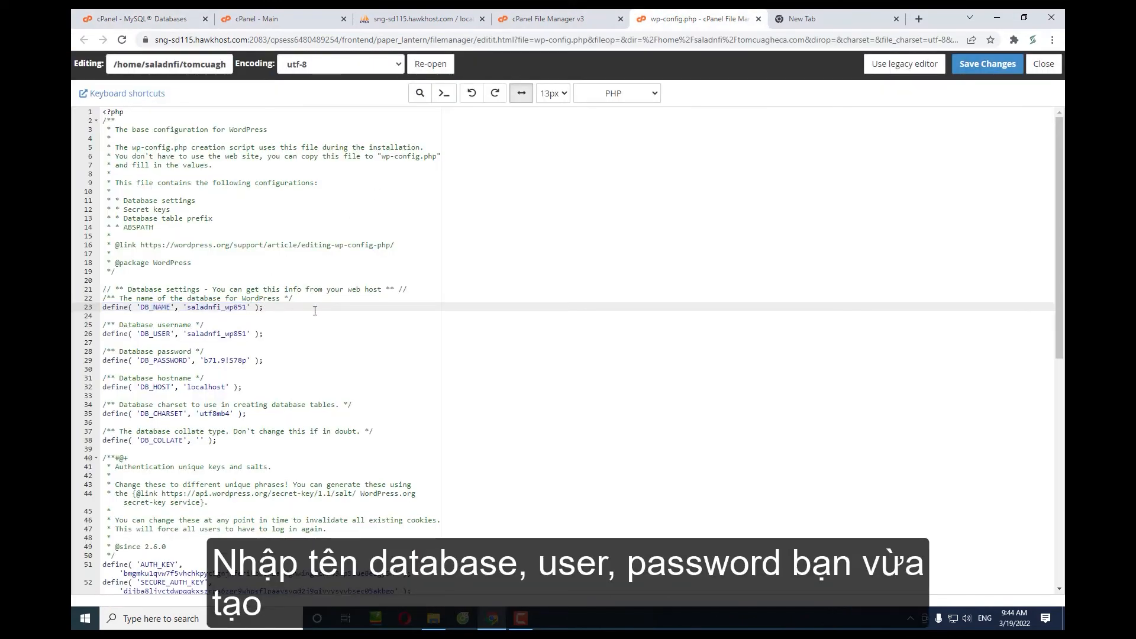
key(BackSpace)
key(BackSpace)
key(BackSpace)
key(BackSpace)
key(BackSpace)
key(BackSpace)
key(BackSpace)
key(BackSpace)
key(BackSpace)
key(BackSpace)
key(BackSpace)
key(BackSpace)
key(BackSpace)
key(ctrl+v)
click(534, 14)
click(201, 11)
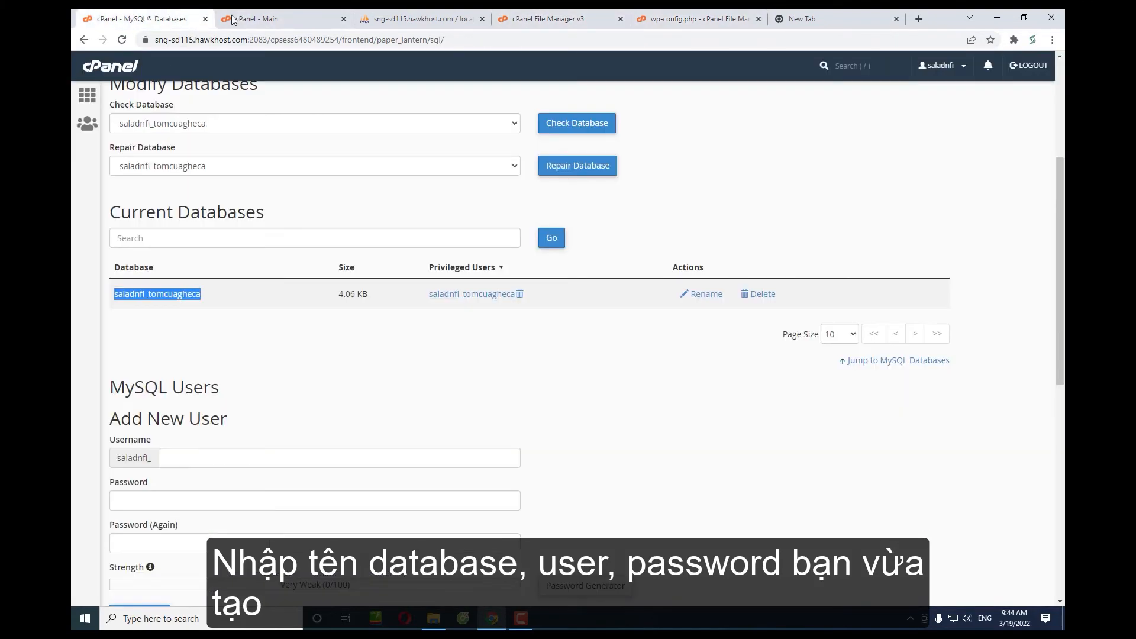
drag(426, 294, 508, 311)
key(ctrl+c)
click(689, 16)
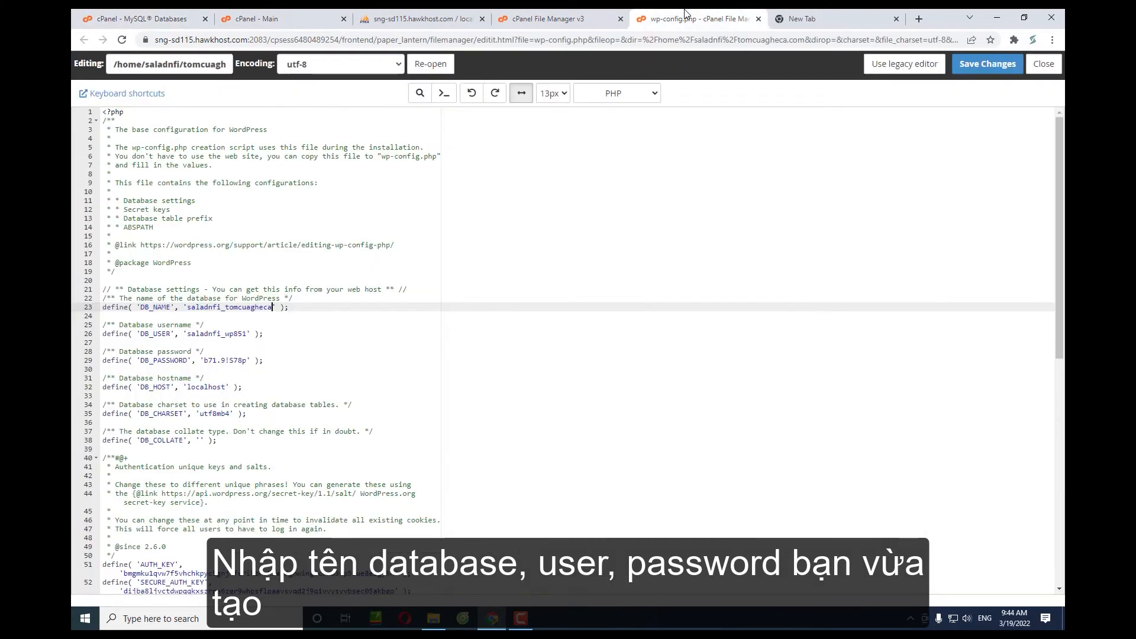
Try to replace the DB_USER value in wp-config.php with the copied privileged user name.
click(247, 335)
key(BackSpace)
key(BackSpace)
key(BackSpace)
key(BackSpace)
key(BackSpace)
key(BackSpace)
key(BackSpace)
key(BackSpace)
key(BackSpace)
key(BackSpace)
key(BackSpace)
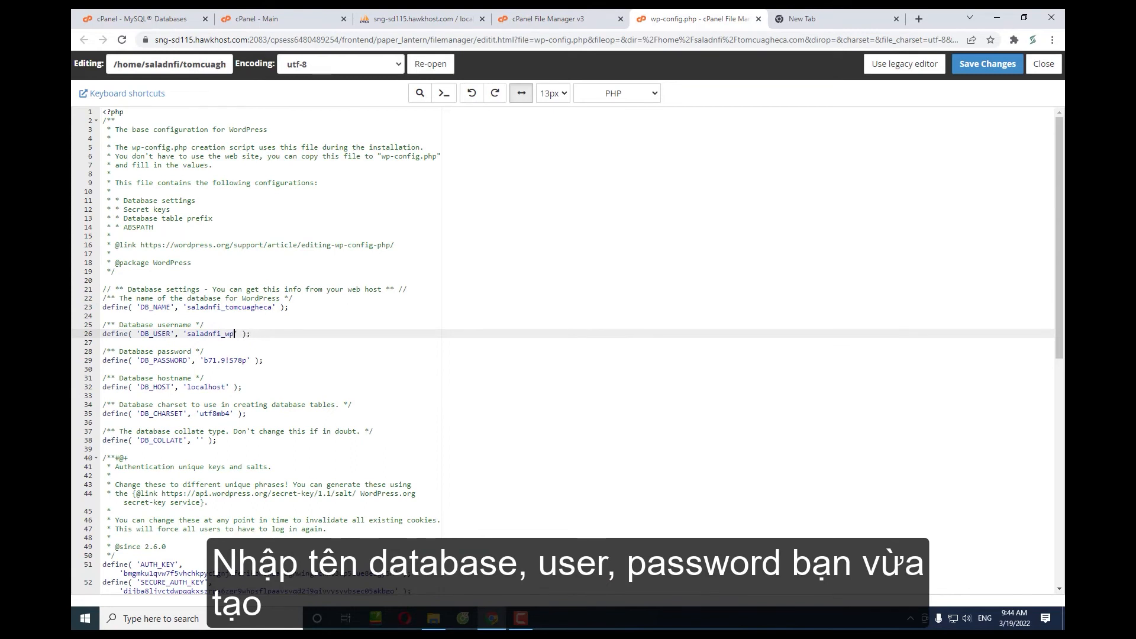
key(BackSpace)
key(BackSpace)
key(BackSpace)
key(ctrl+v)
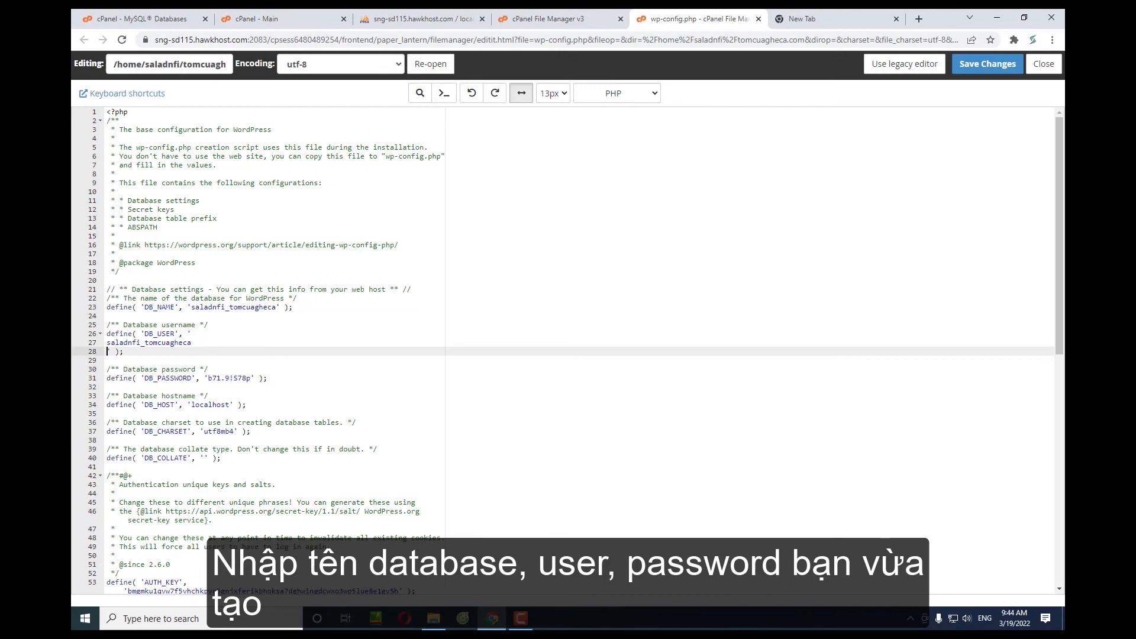
Remove the stray line breaks and spaces around the pasted DB_USER value.
key(Up)
key(BackSpace)
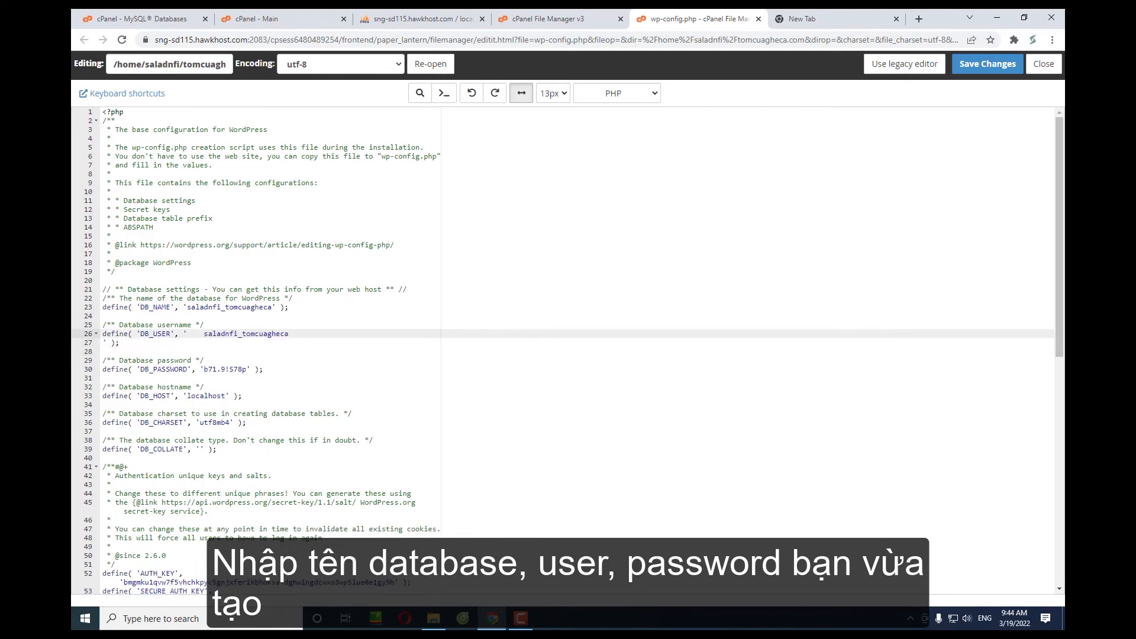
key(BackSpace)
key(BackSpace)
key(BackSpace)
key(BackSpace)
key(BackSpace)
text(')
click(116, 343)
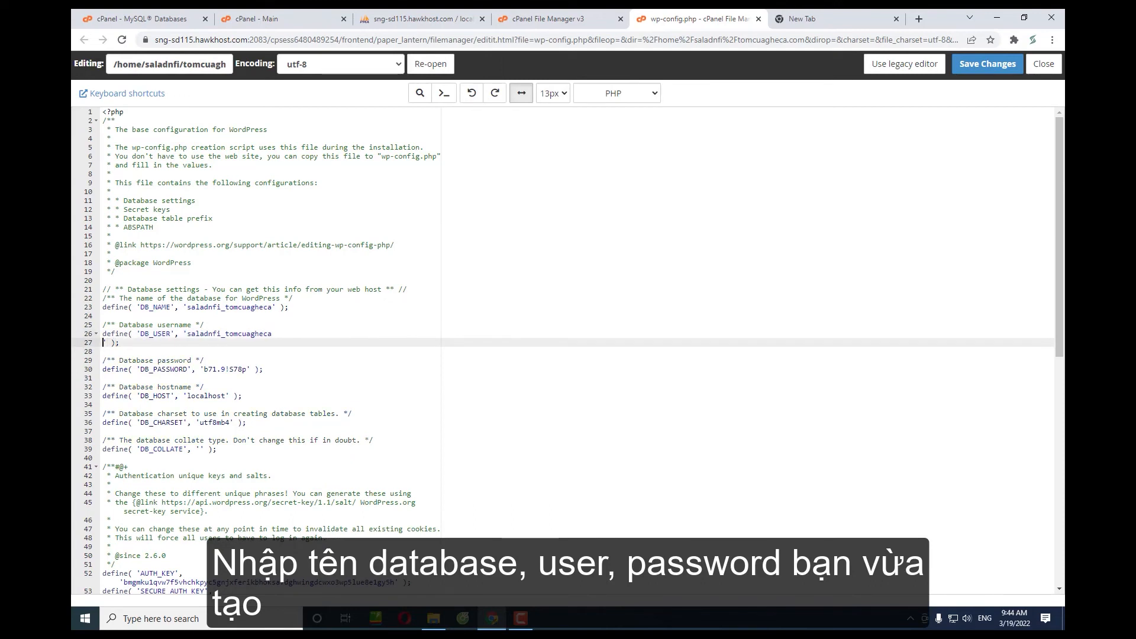
key(BackSpace)
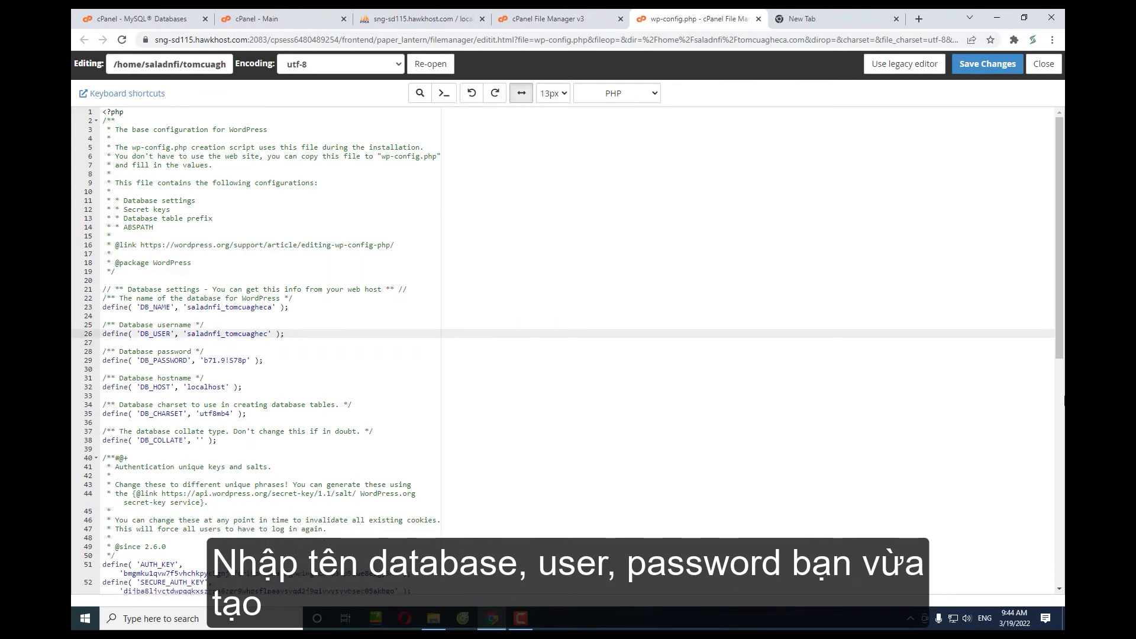
Copy the DB_NAME value and paste it over the DB_USER value, setting it to saladnfi_tomcuagheca.
drag(274, 307, 188, 307)
key(ctrl+c)
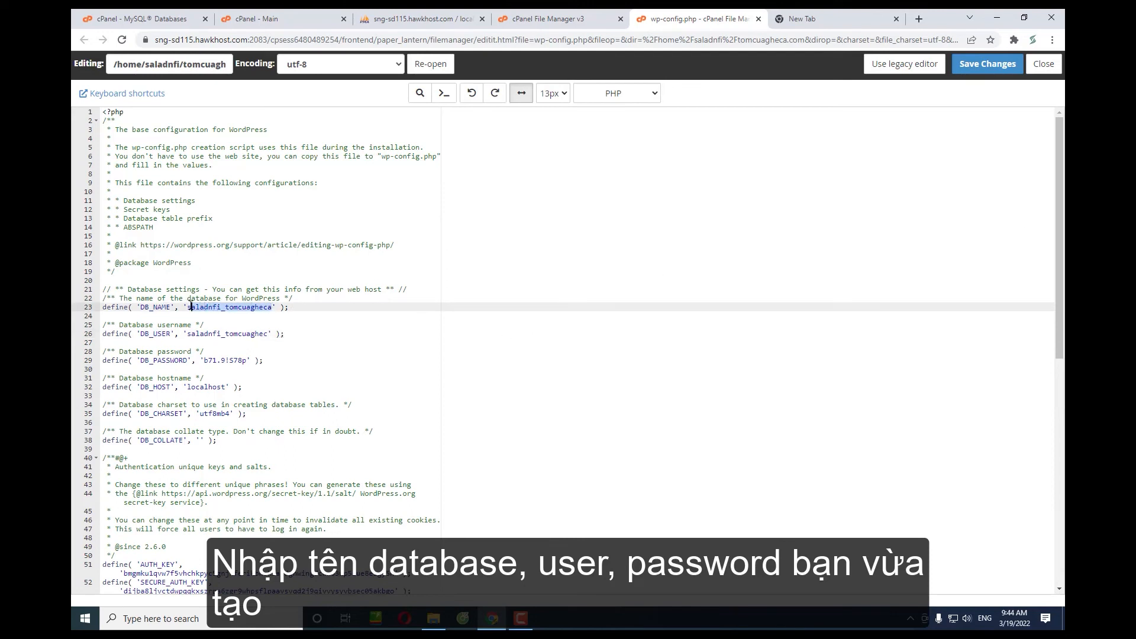
drag(268, 334, 196, 335)
key(ctrl+v)
Copy the database user's password kept in the blank tab's address bar and return to the DB_PASSWORD setting in wp-config.php.
click(238, 361)
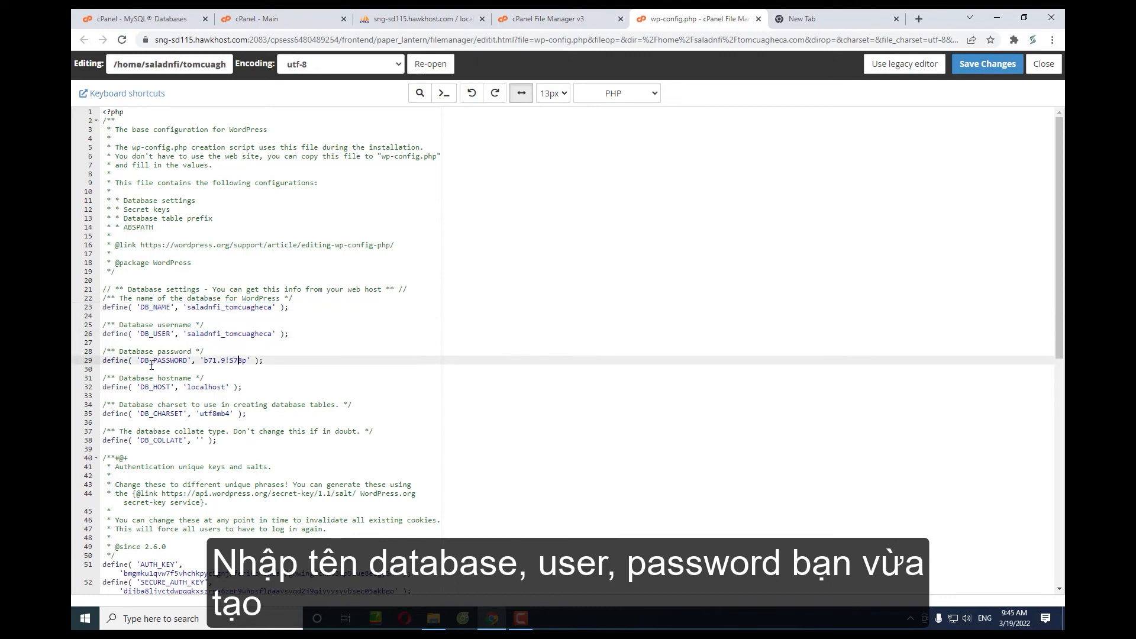
drag(119, 351, 197, 351)
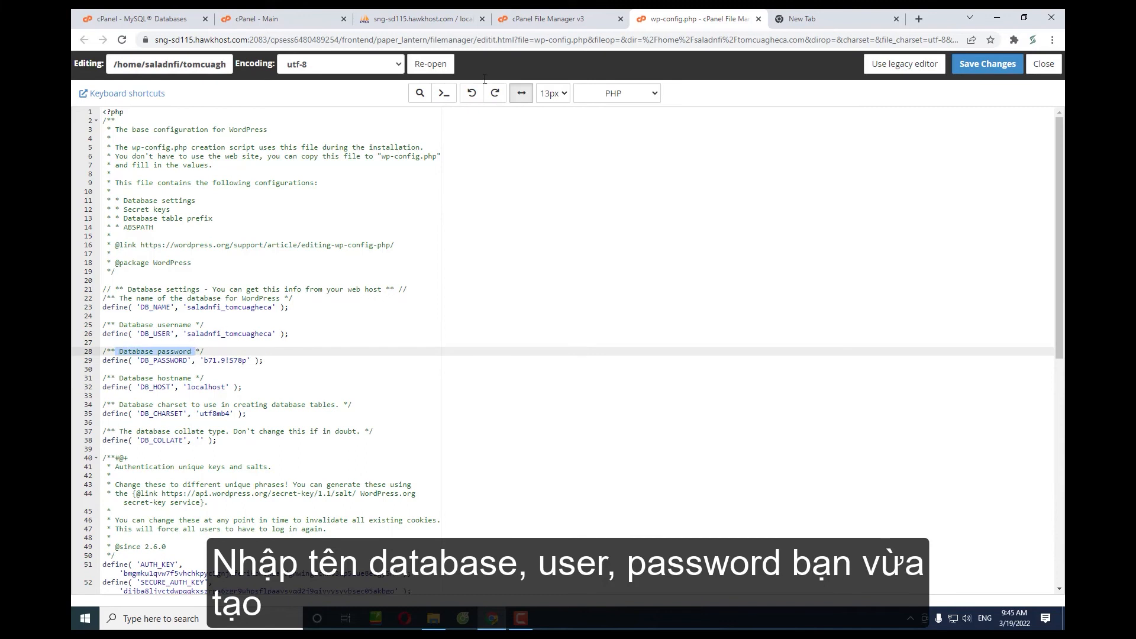
click(839, 14)
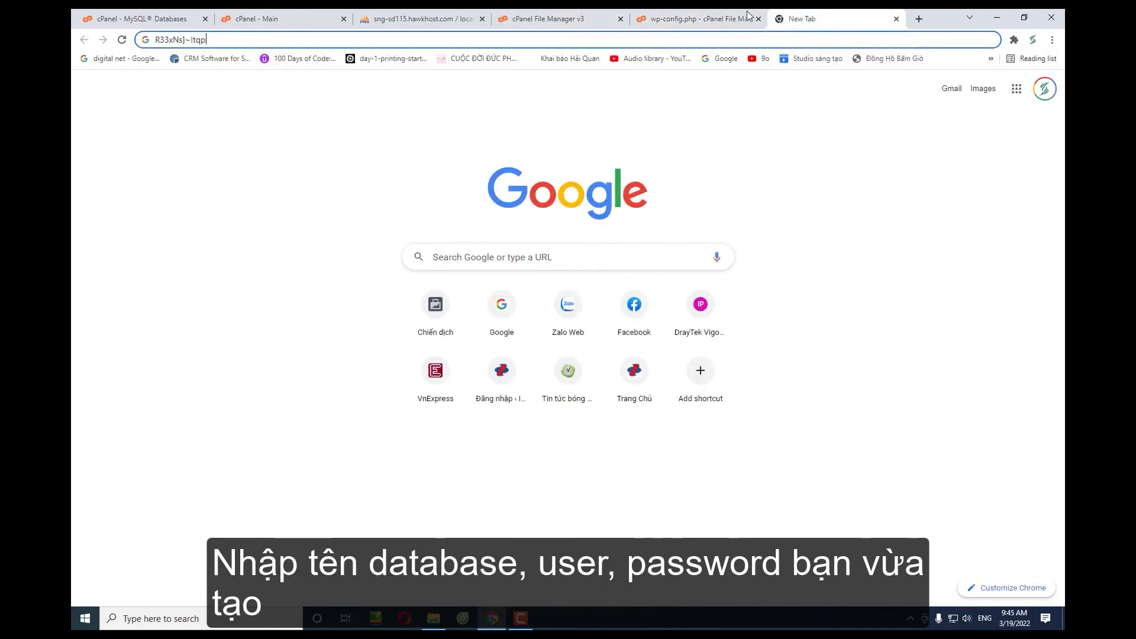
drag(208, 40, 154, 39)
key(ctrl+c)
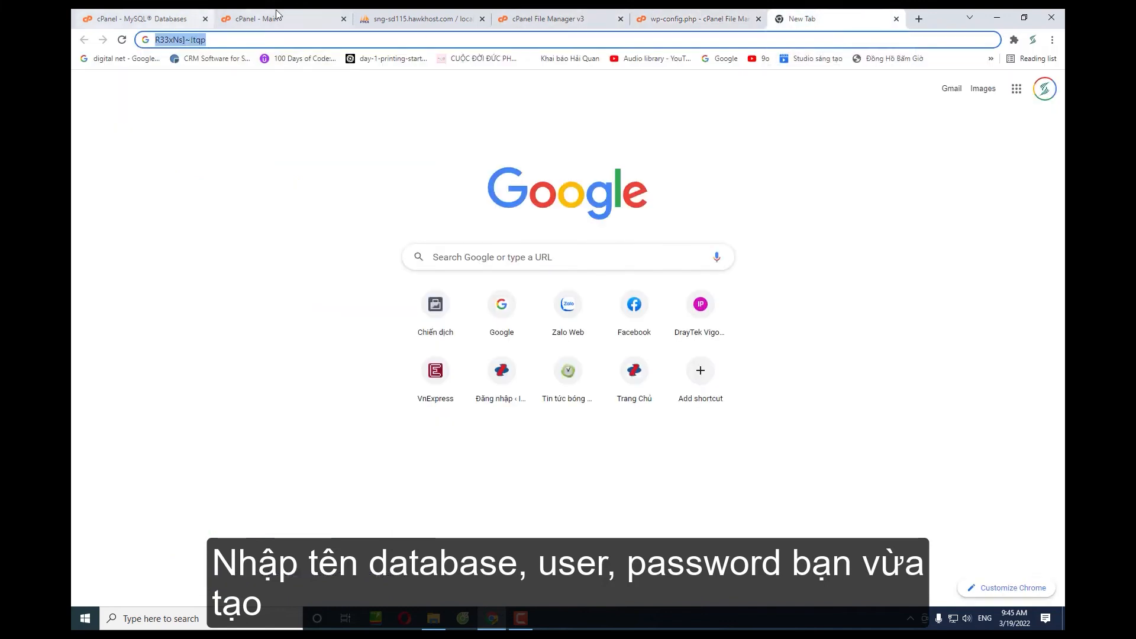
click(548, 18)
click(421, 19)
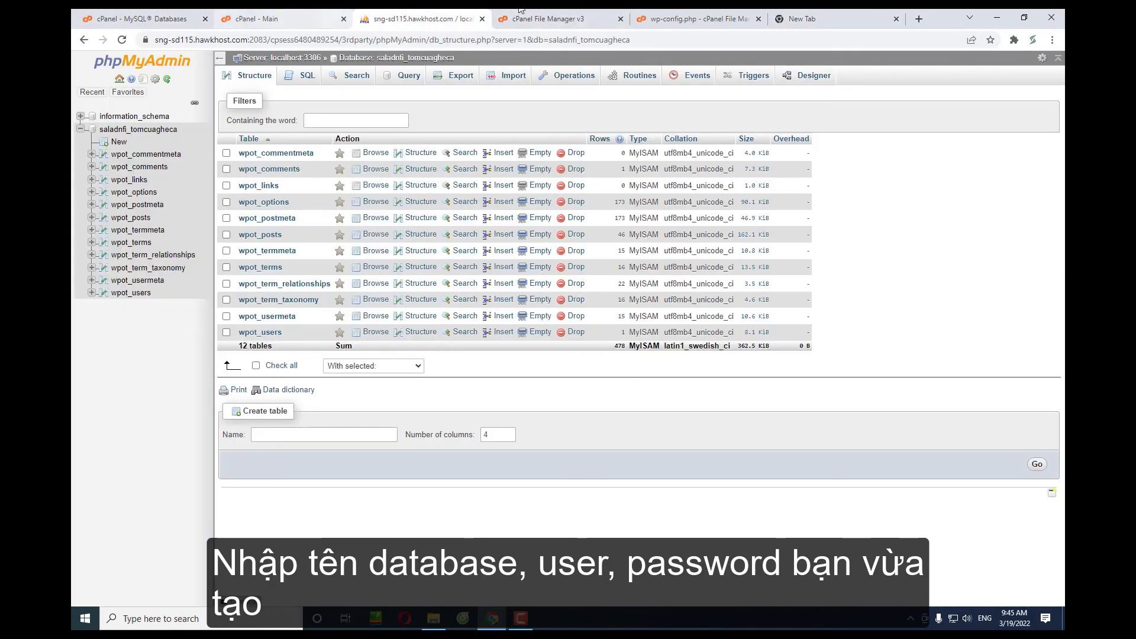
click(698, 18)
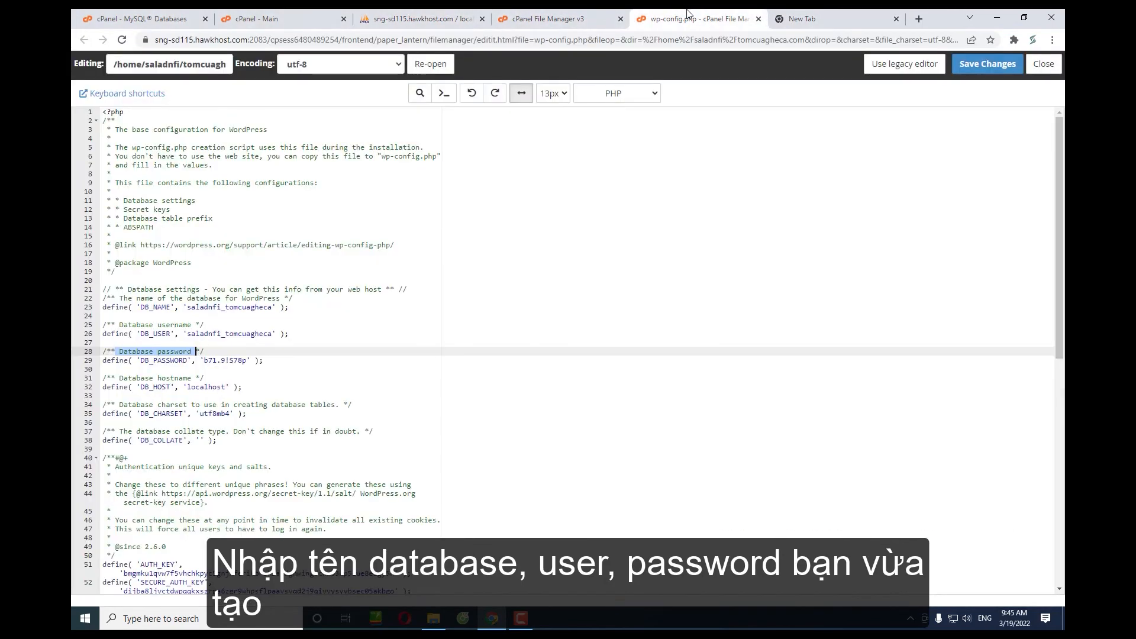
Replace the DB_PASSWORD value with the copied database password, save wp-config.php and close the editor.
click(249, 361)
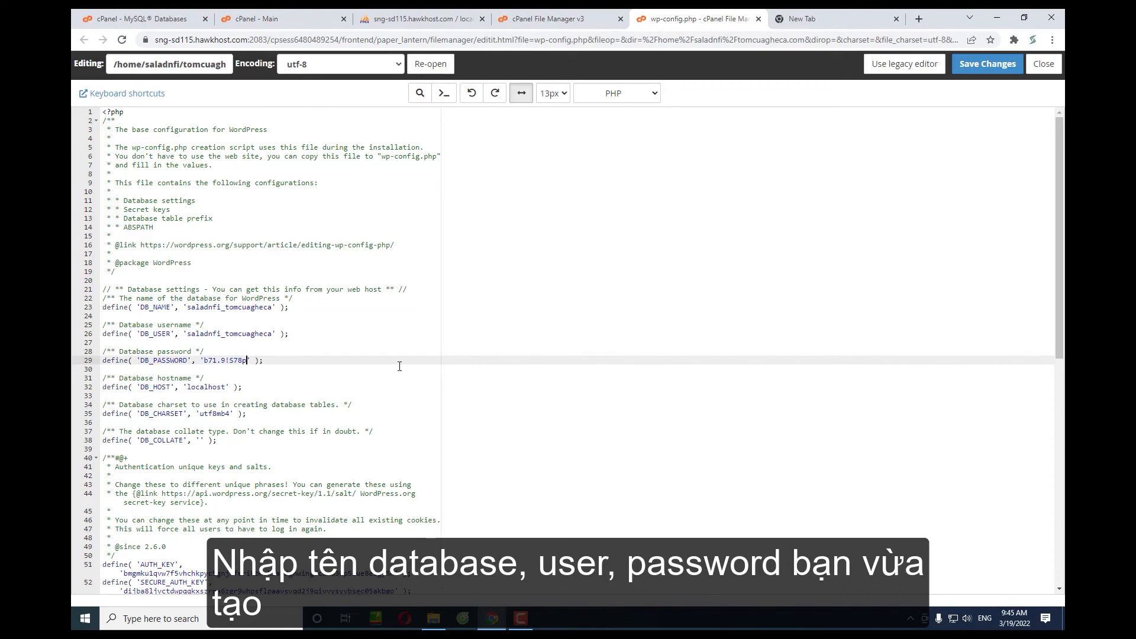
key(BackSpace)
key(BackSpace)
key(BackSpace)
key(BackSpace)
key(BackSpace)
key(BackSpace)
key(BackSpace)
key(ctrl+v)
click(987, 66)
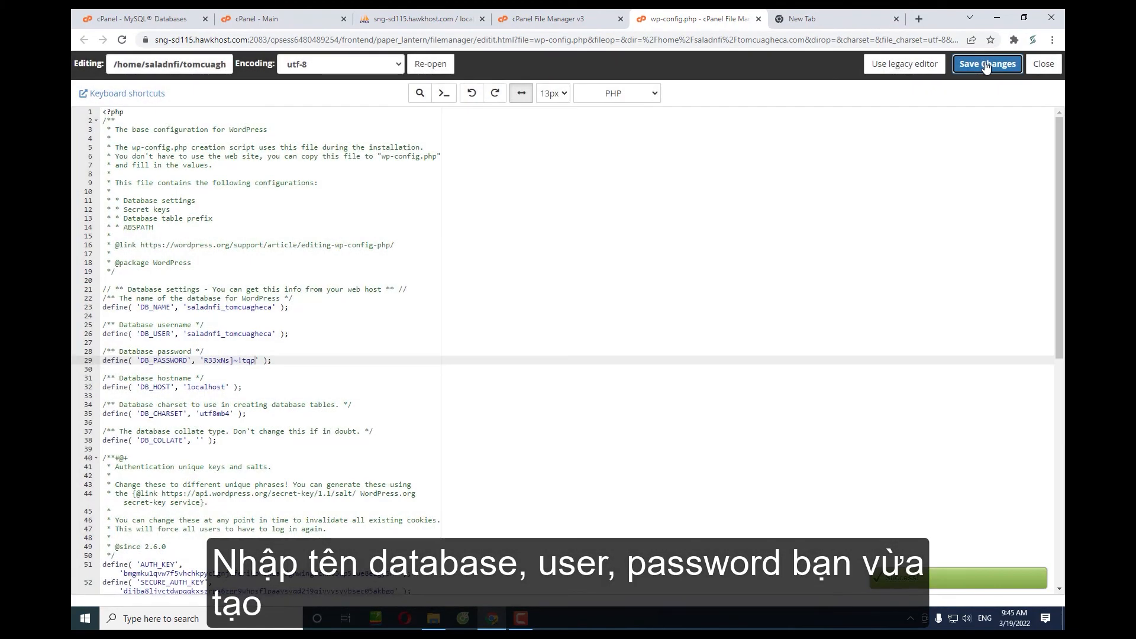
click(1044, 64)
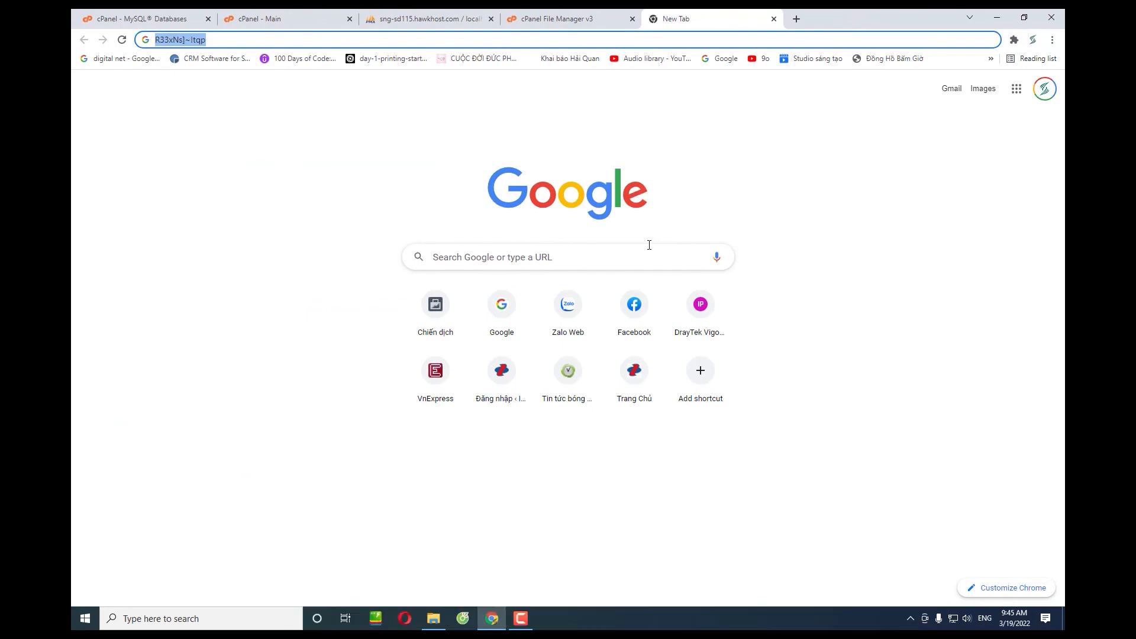
Load tomcuagheca.com in a new incognito window.
key(ctrl+shift+n)
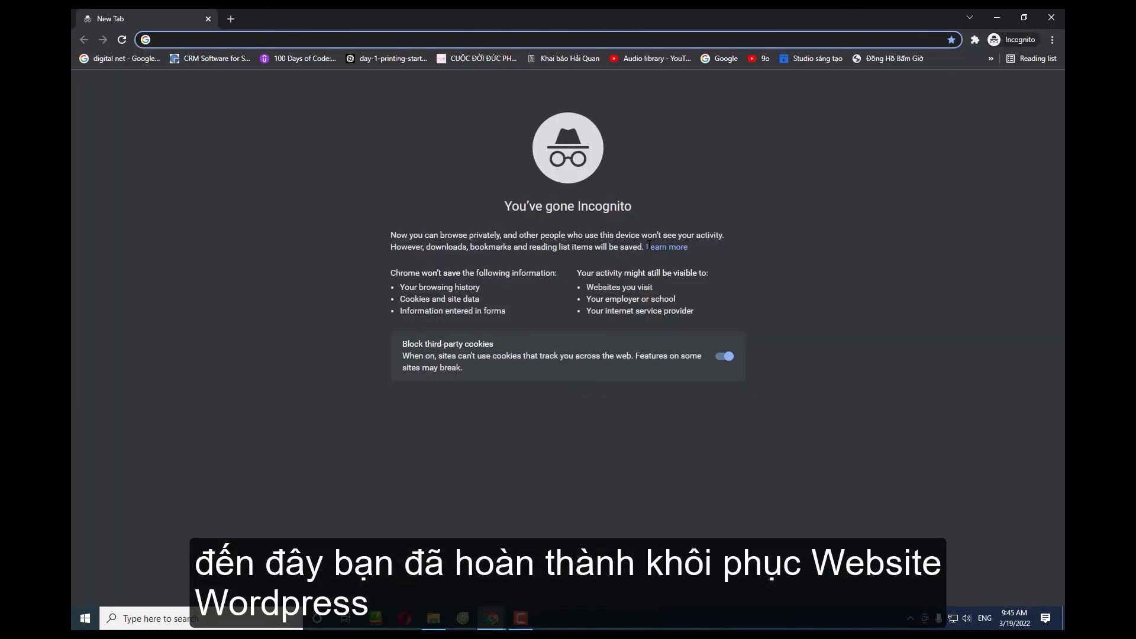
text(tom)
key(Return)
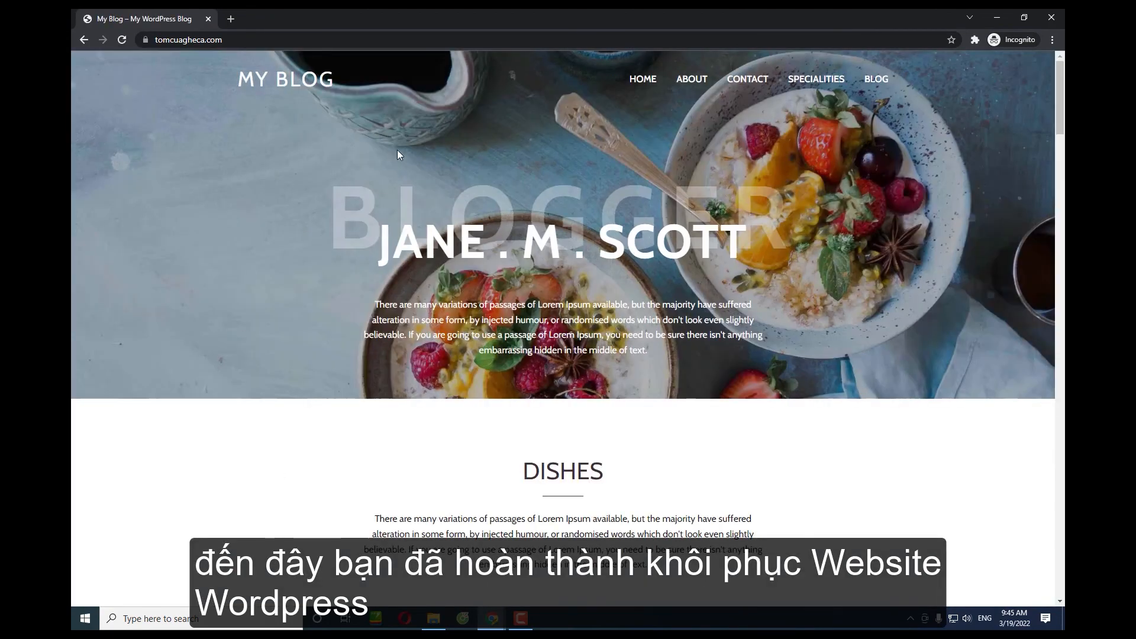
Check the restored site's About, Contact, Specialities and Blog pages and return to its home page.
click(688, 87)
click(748, 82)
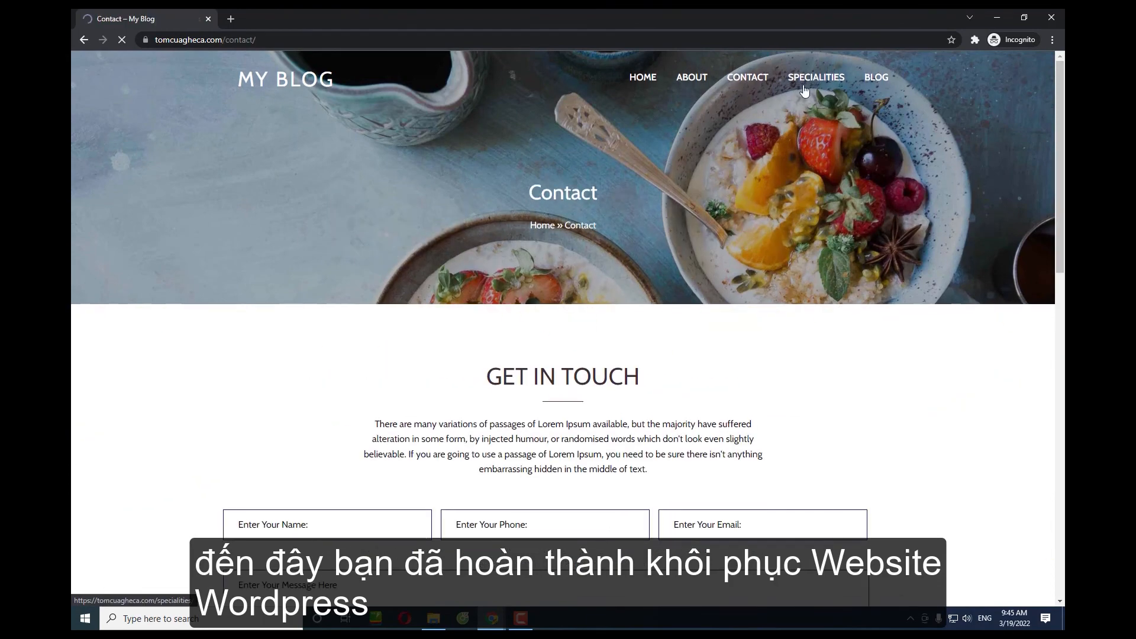
click(810, 88)
click(876, 82)
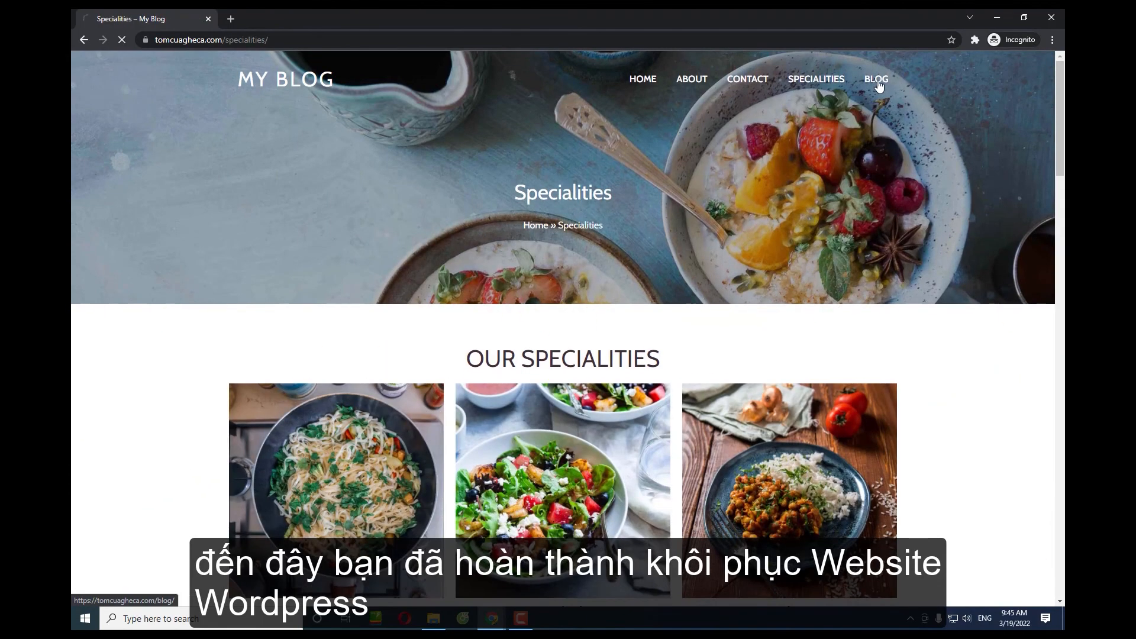
click(639, 80)
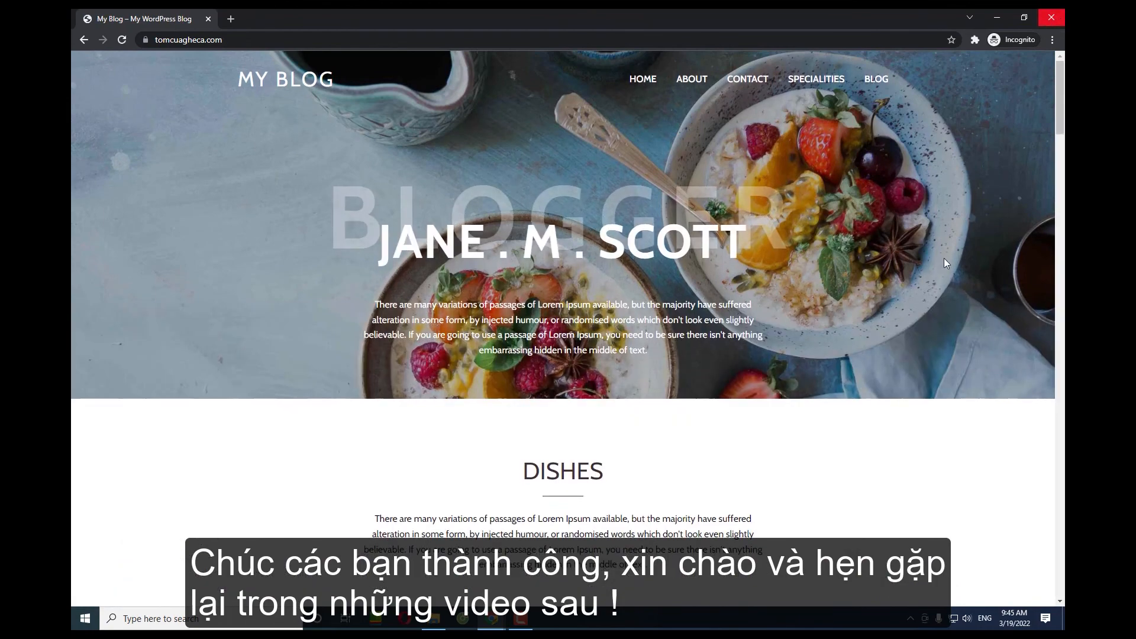
mouse_move(497, 626)
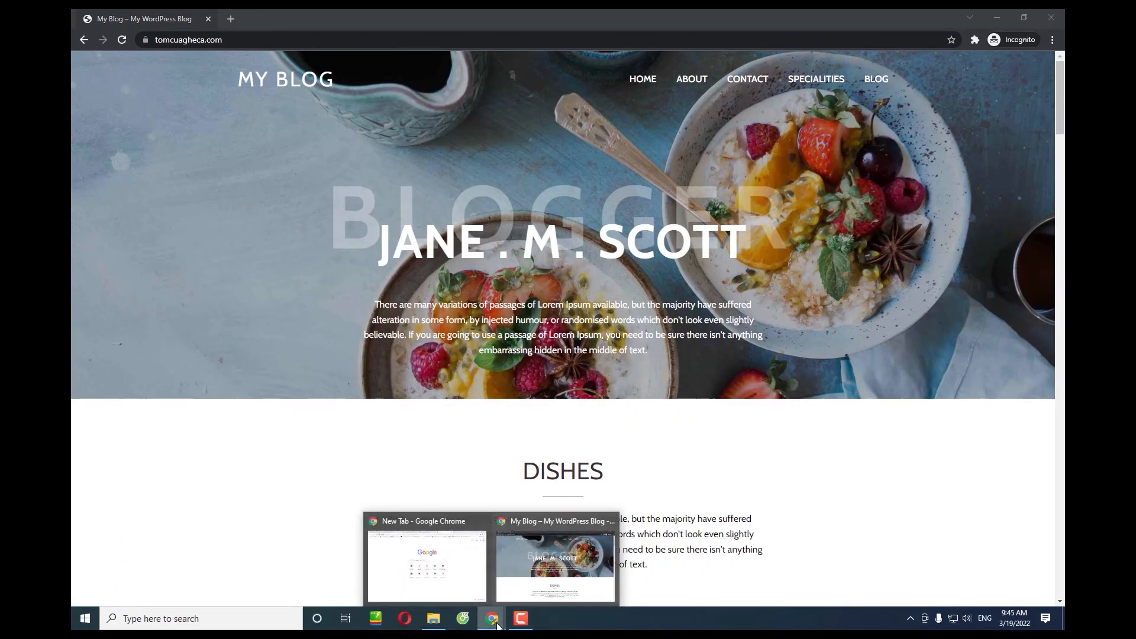
click(475, 550)
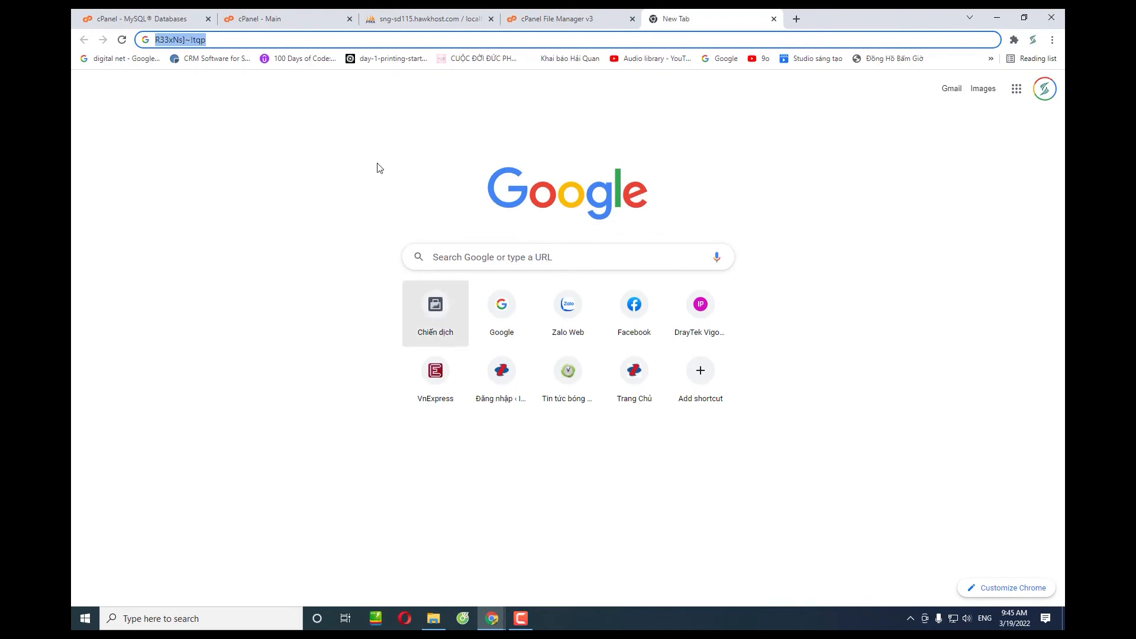
click(590, 13)
click(471, 14)
click(232, 13)
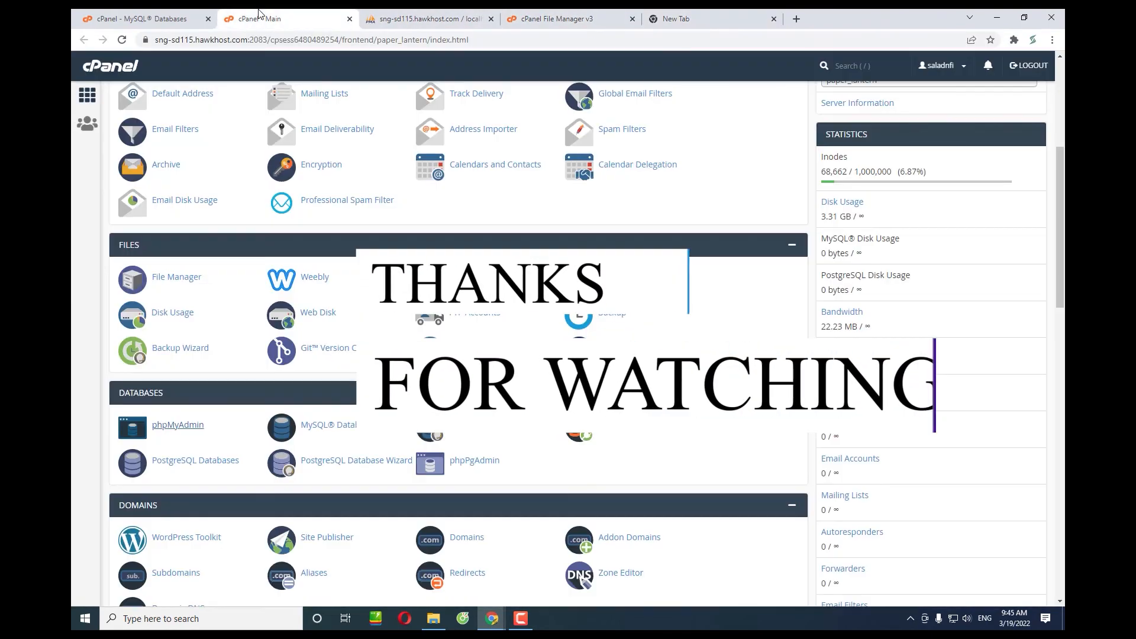
click(173, 13)
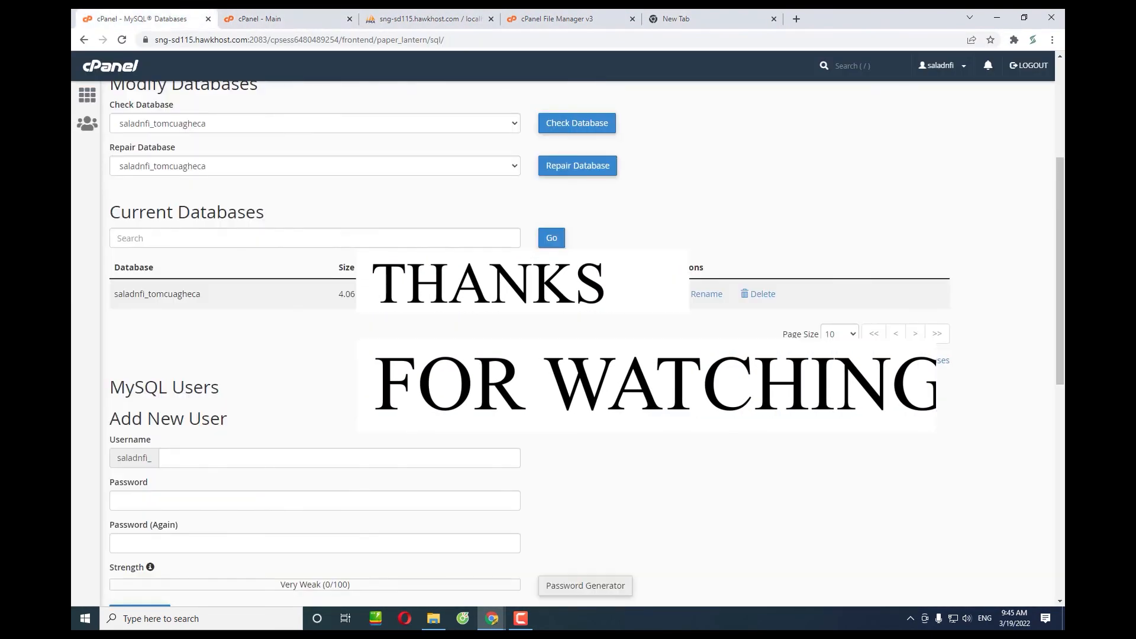
click(521, 619)
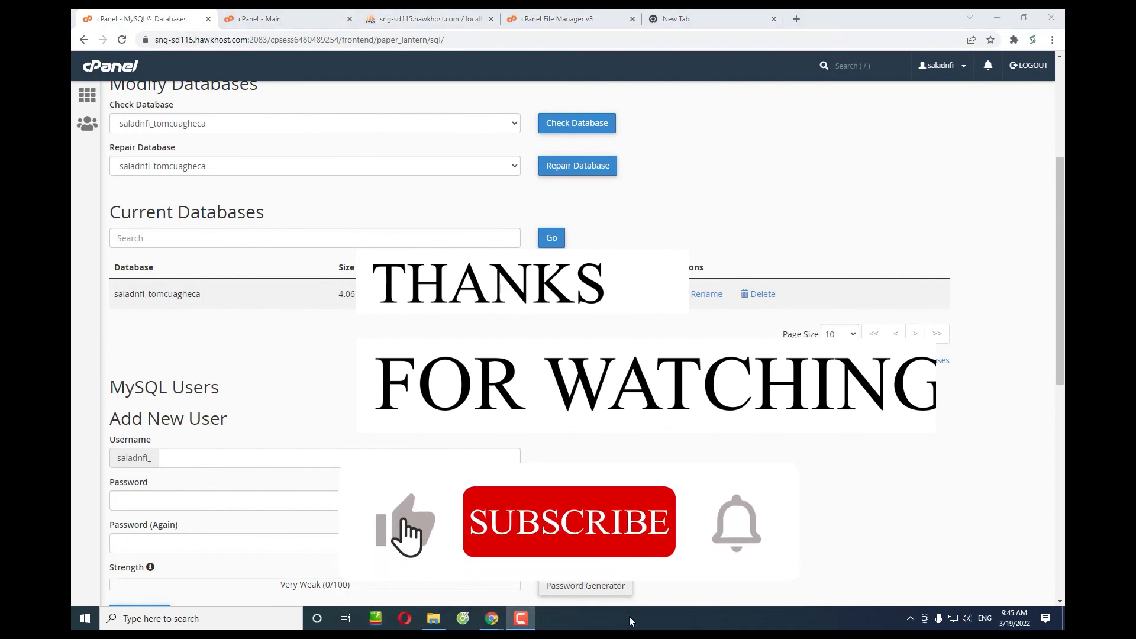